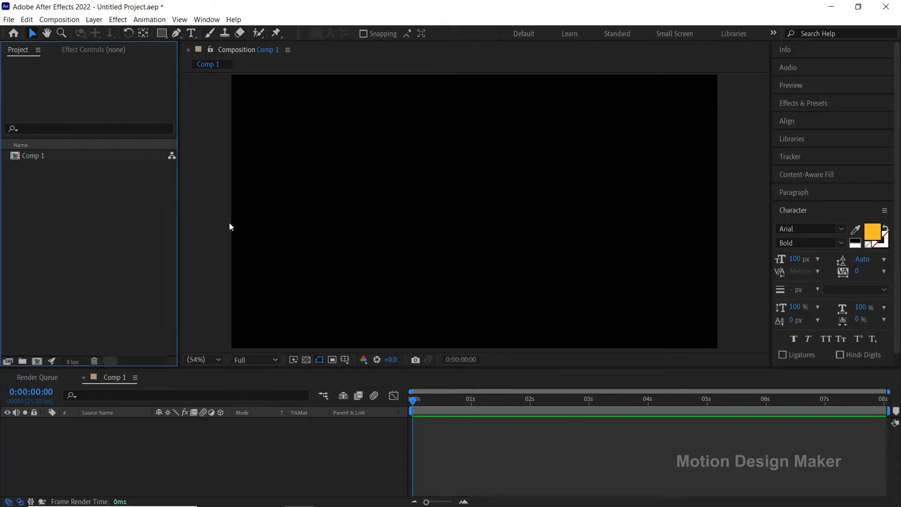
Step: Import the BG image as footage and add it to Comp 1 as a locked layer
click(8, 19)
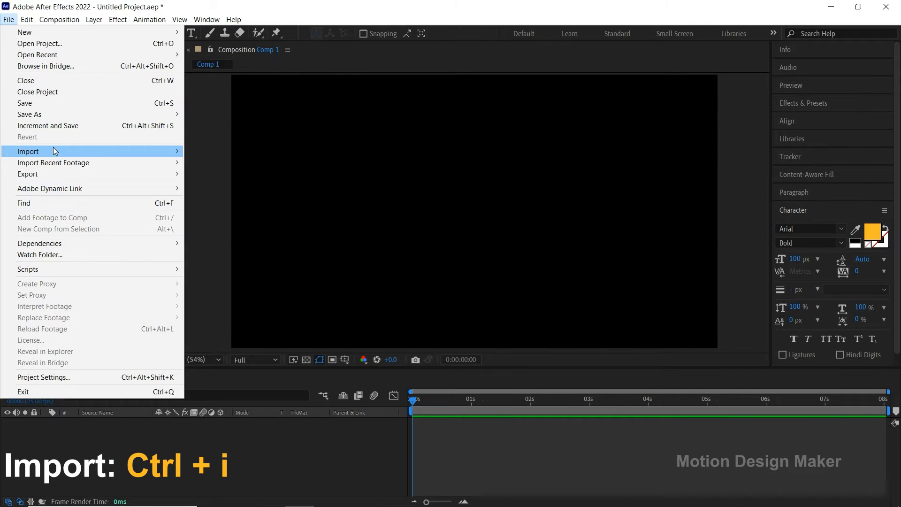
mouse_move(53, 149)
click(259, 150)
click(163, 127)
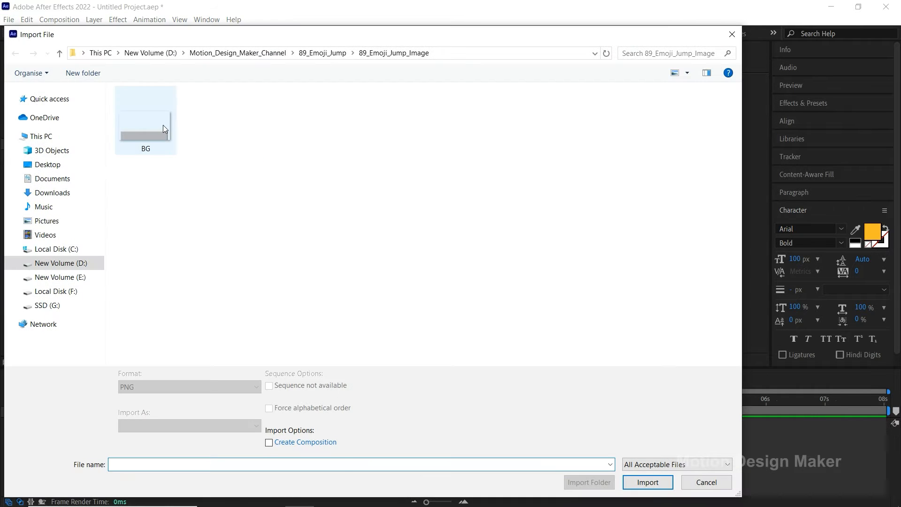
click(662, 472)
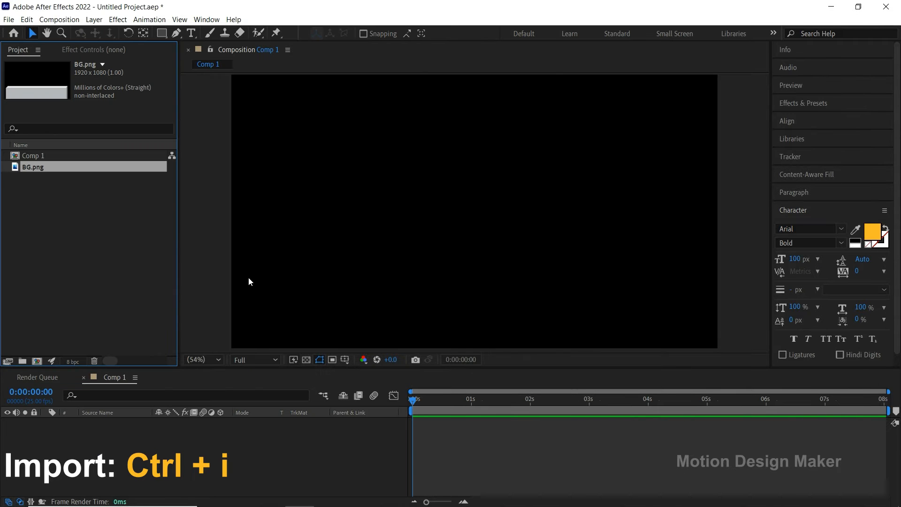
drag(67, 165, 100, 425)
click(34, 422)
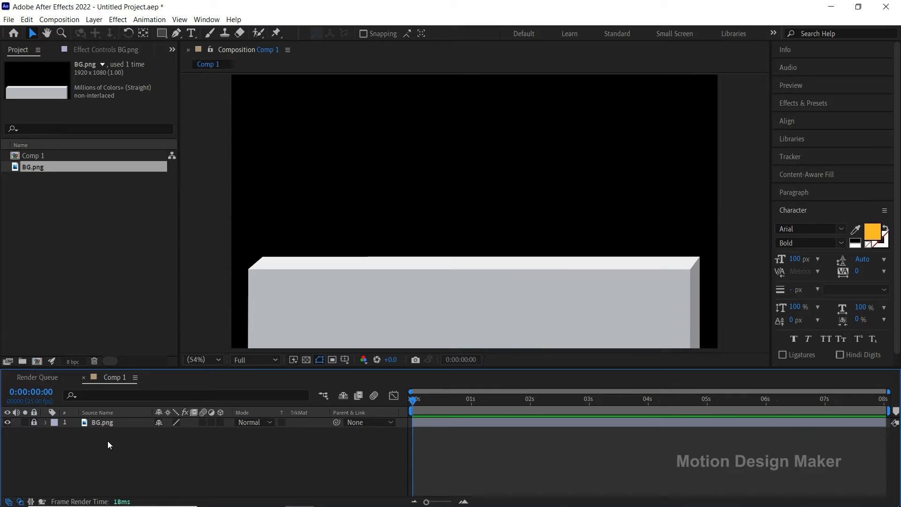
Step: Create a composition-sized ellipse on a new shape layer with the Ellipse tool
click(164, 34)
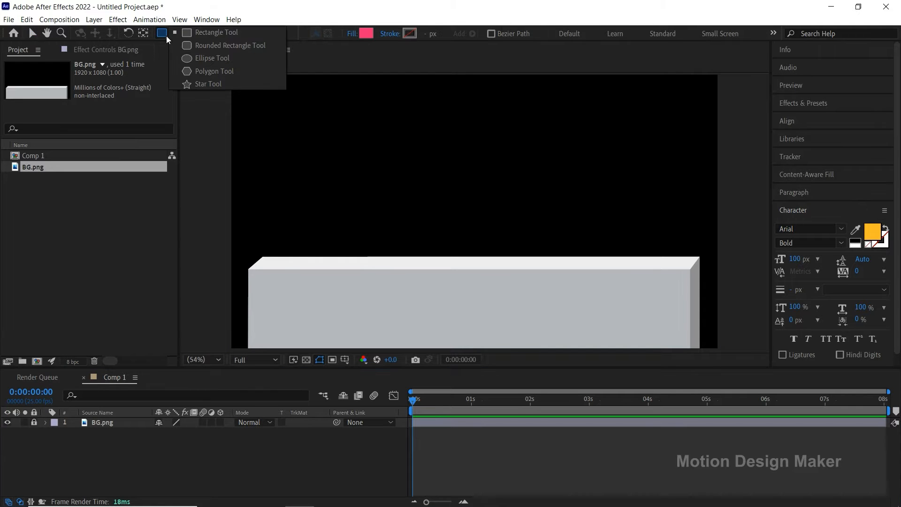
click(245, 59)
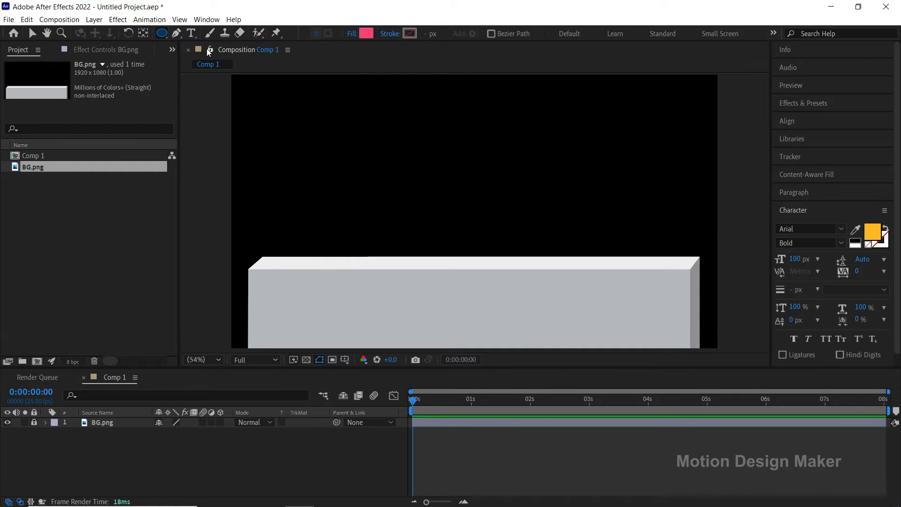
double_click(162, 34)
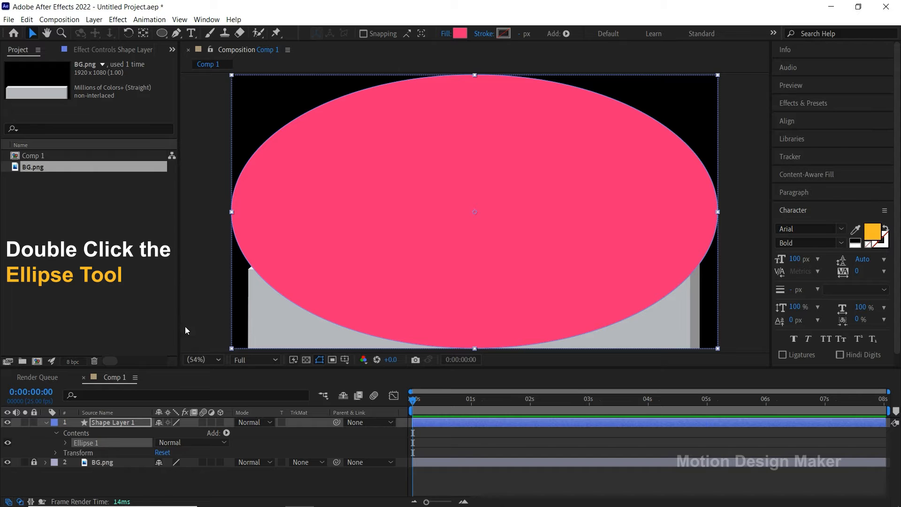
Step: Set the ellipse path's size to 300 by 300 to make it a circle
click(65, 443)
click(113, 455)
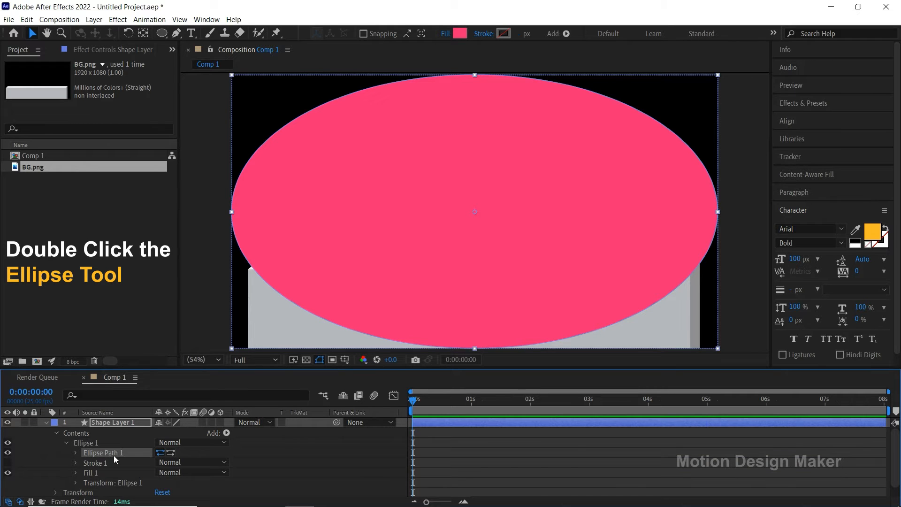
click(75, 453)
click(176, 462)
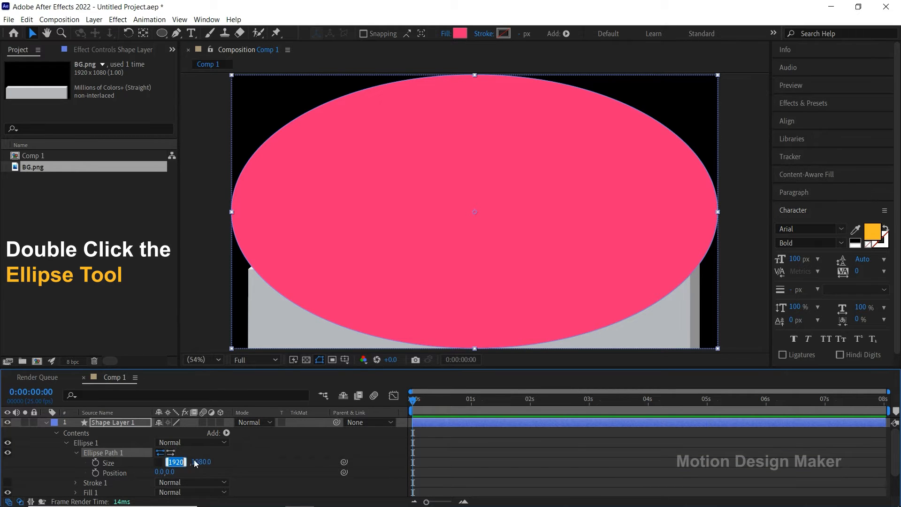
text(30)
key(Tab)
text(300)
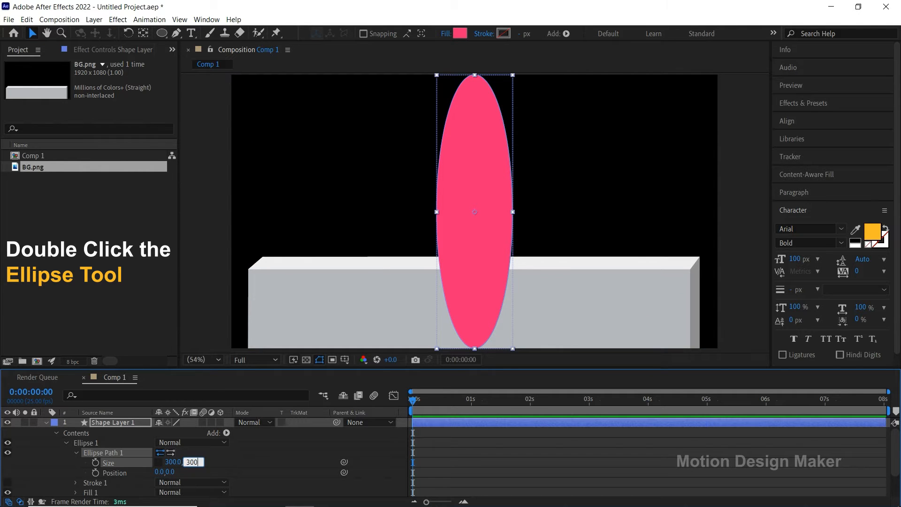
key(Return)
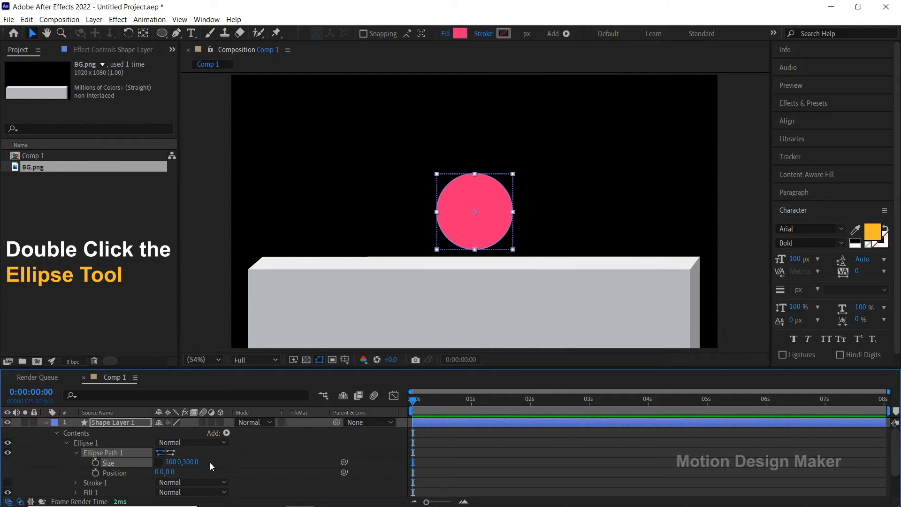
click(56, 433)
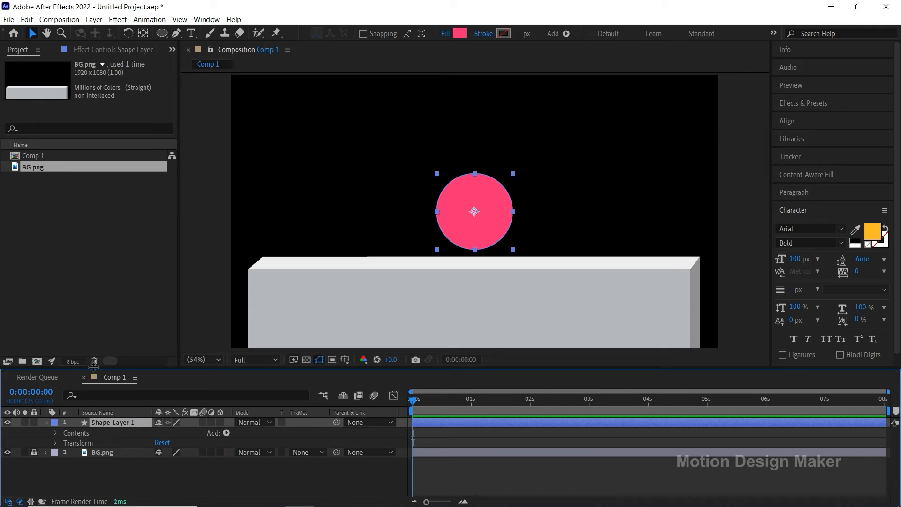
Step: Duplicate the circle's shape layer and change the copy's fill to black
click(26, 19)
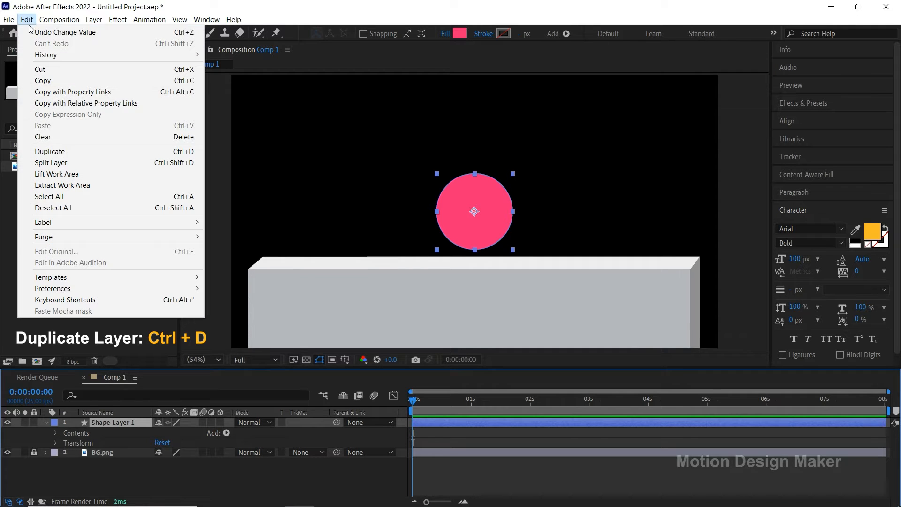
click(75, 155)
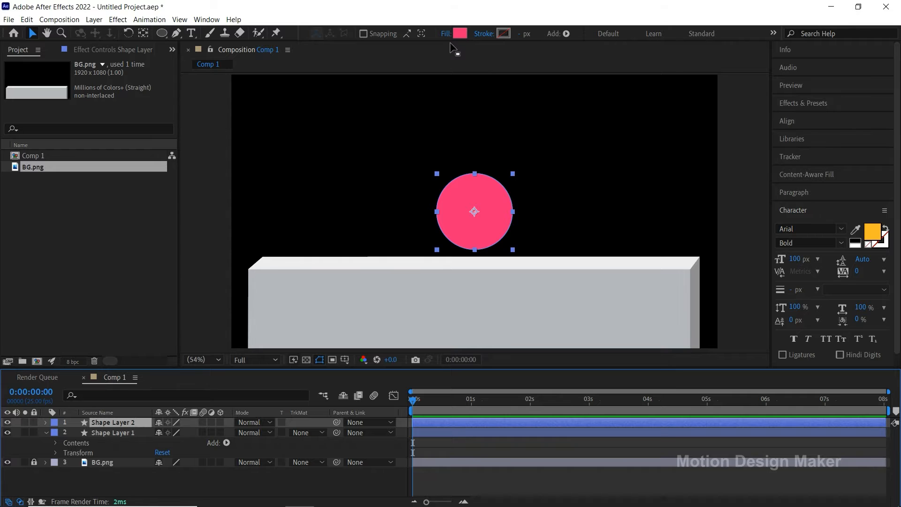
click(459, 33)
drag(165, 304, 173, 353)
click(298, 209)
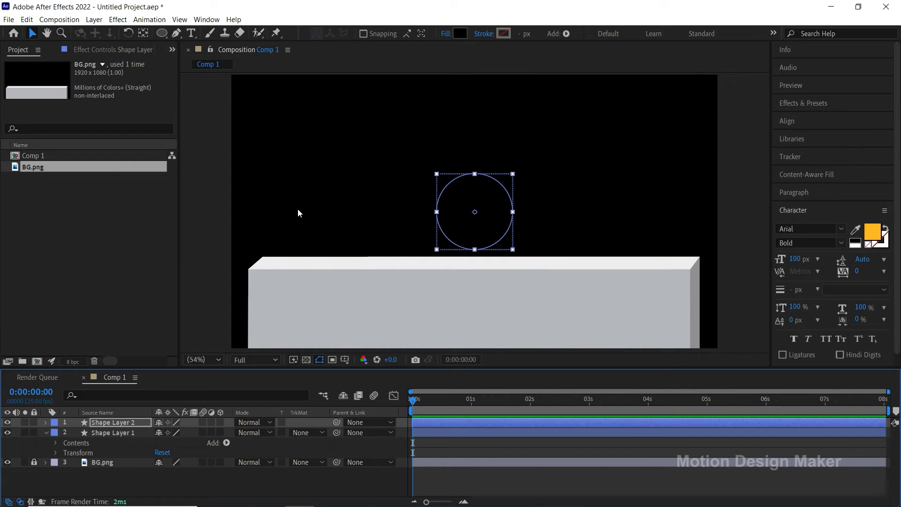
Step: Set the black copy's ellipse path size to 35 by 35 with linked proportions
click(134, 423)
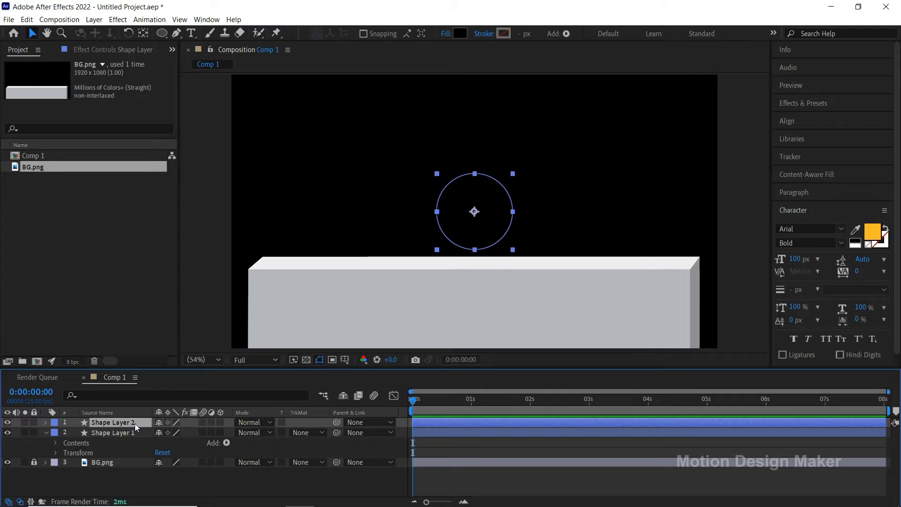
click(46, 423)
click(75, 433)
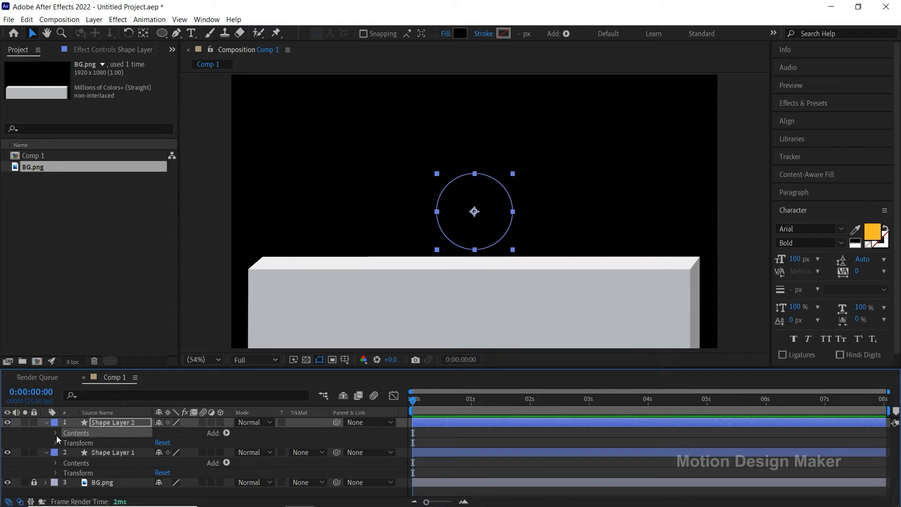
click(56, 433)
click(66, 443)
click(94, 453)
click(75, 453)
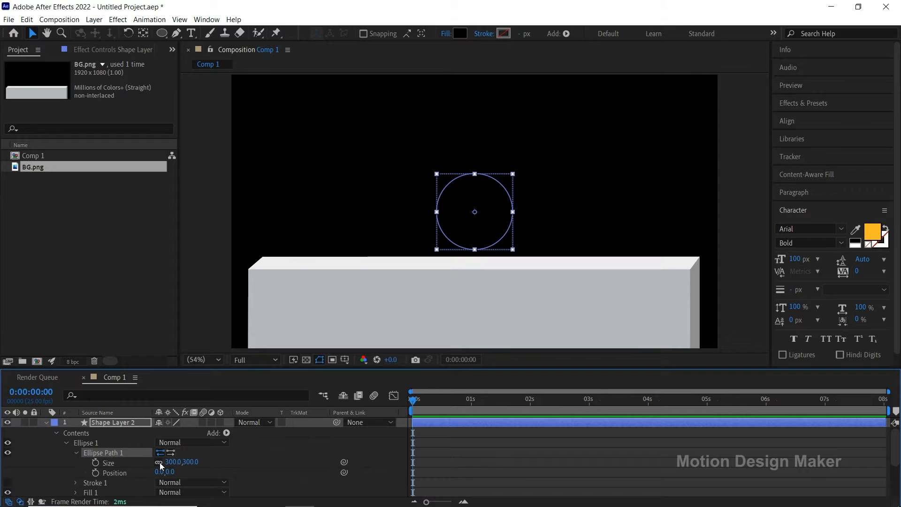
click(173, 462)
text(35)
key(Return)
click(218, 461)
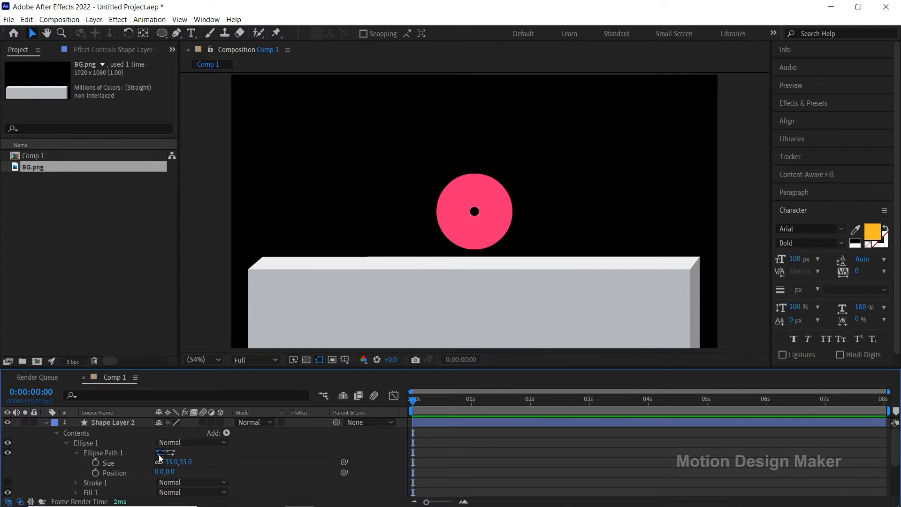
Step: Rename the small black circle's layer R_Eye and the pink circle's layer Body
click(123, 421)
click(45, 422)
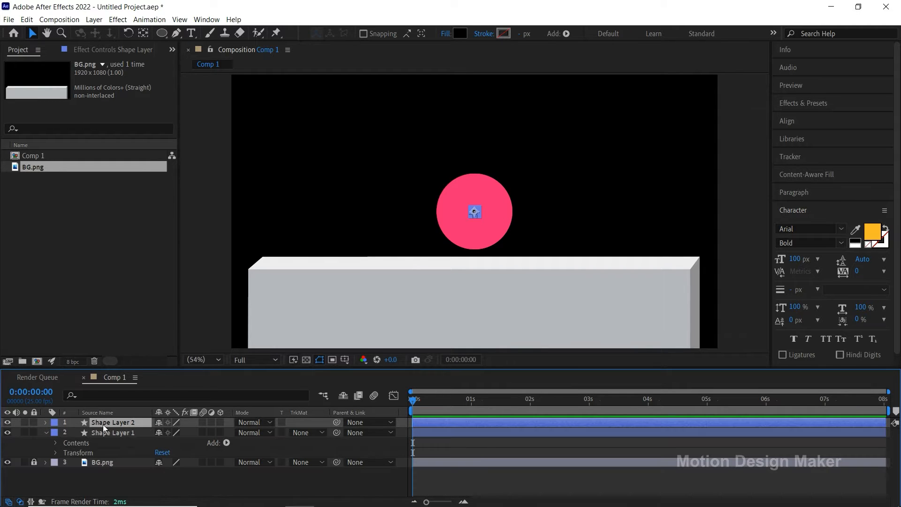
key(Return)
text(R_Eye)
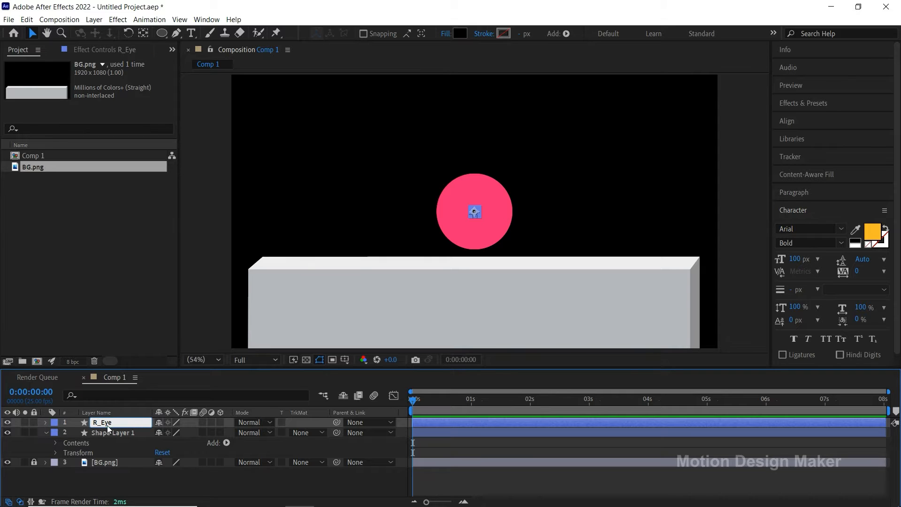
key(Return)
click(114, 431)
key(Return)
text(Body)
key(Return)
Step: Move the R_Eye circle to the upper left part of the pink face
click(123, 424)
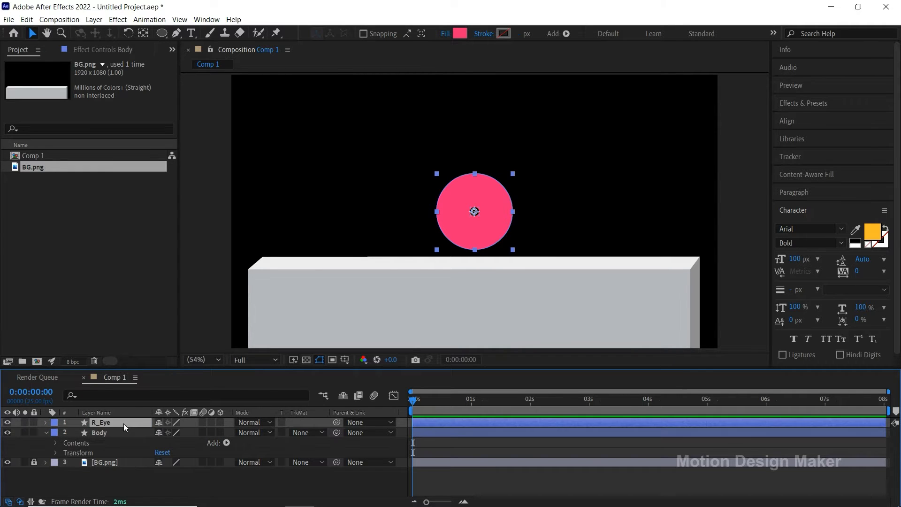
key(z)
drag(445, 181, 526, 246)
key(v)
drag(447, 213, 388, 174)
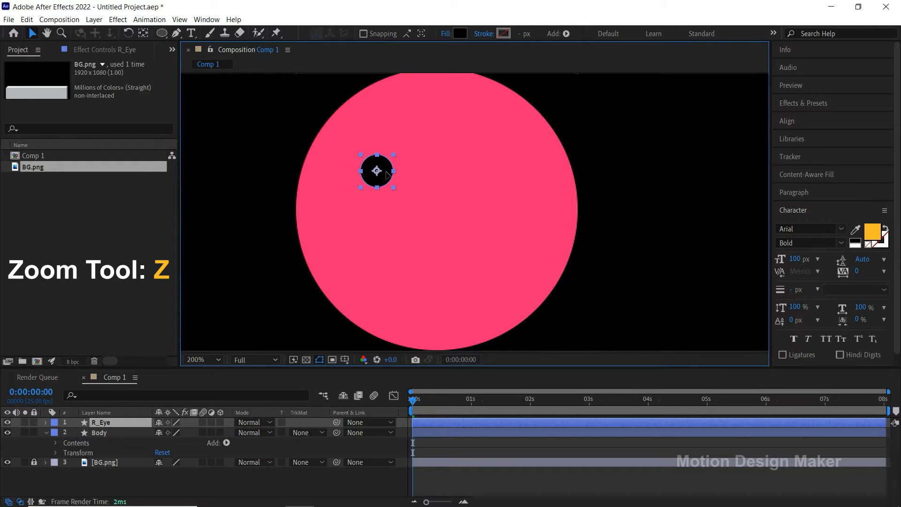
Step: Duplicate the R_Eye layer and arrange both eyes level and evenly spaced on the upper half of the face
click(113, 423)
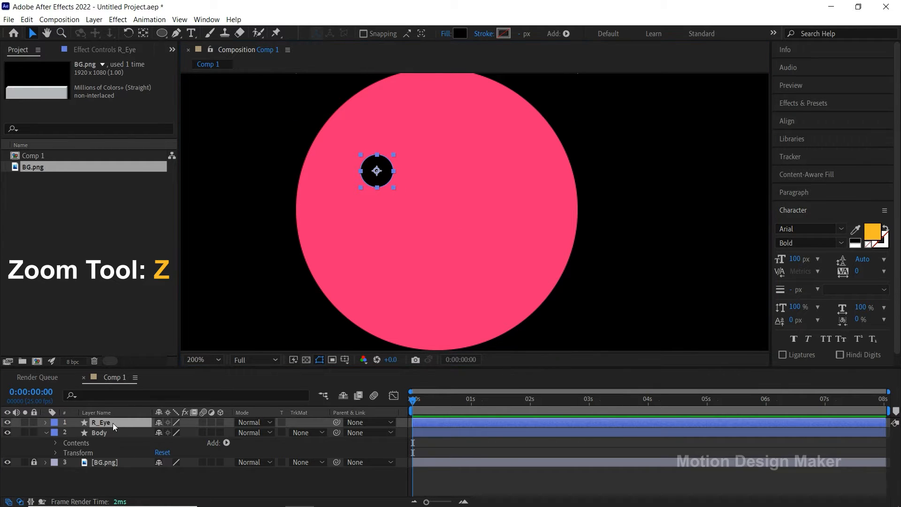
click(27, 20)
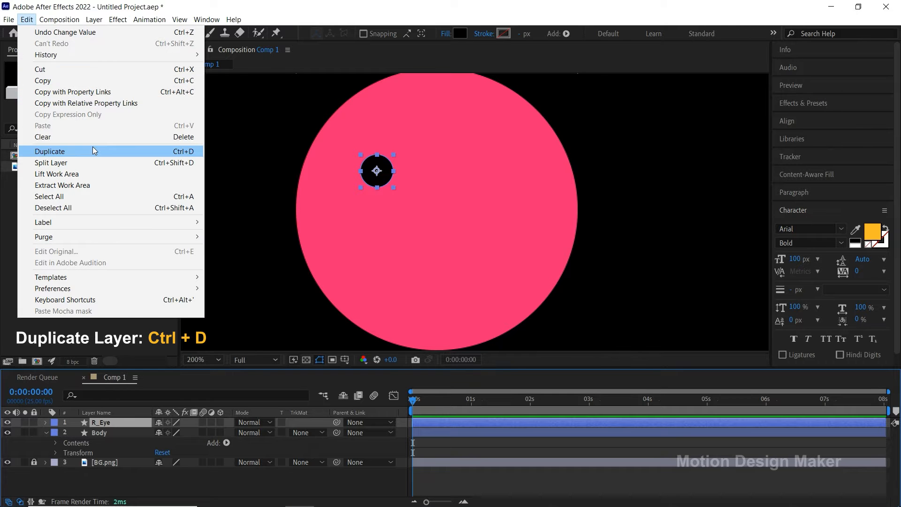
click(93, 147)
drag(381, 172, 493, 179)
drag(385, 172, 390, 172)
drag(488, 167, 486, 168)
shift+click(398, 169)
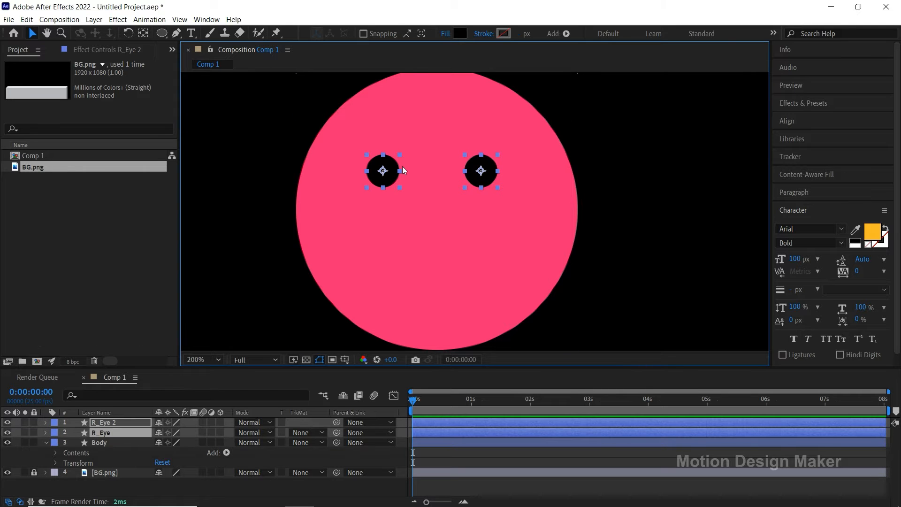
key(shift+Down)
click(474, 455)
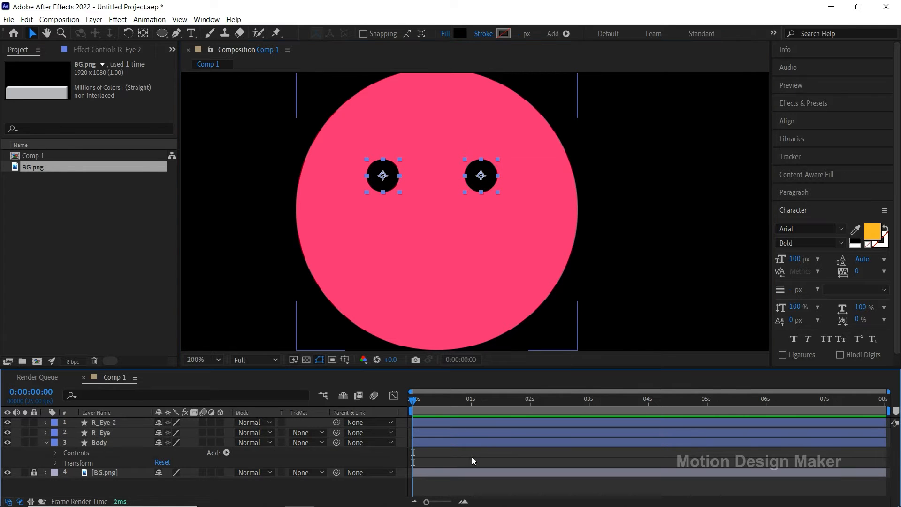
Step: Identify the duplicated eye's layer by toggling its visibility and rename it L_Eye
click(107, 430)
click(108, 424)
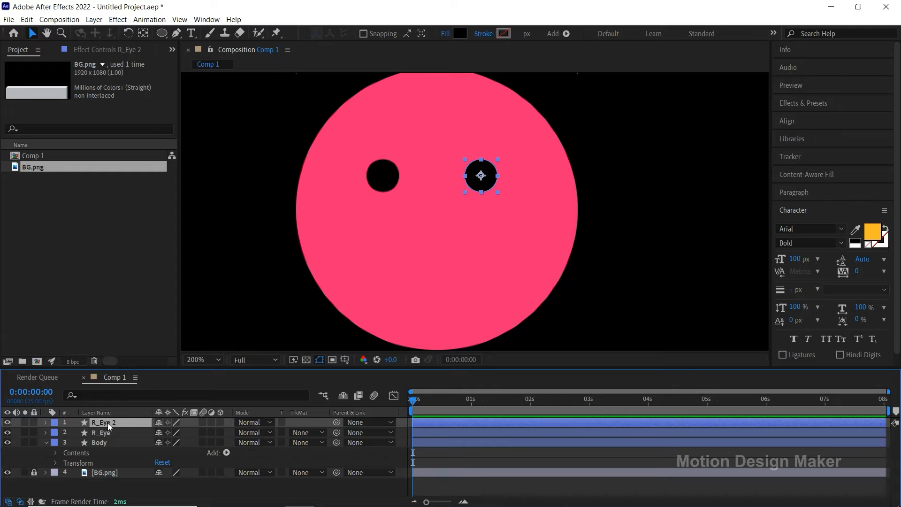
click(7, 422)
click(7, 422)
key(Return)
key(BackSpace)
click(421, 458)
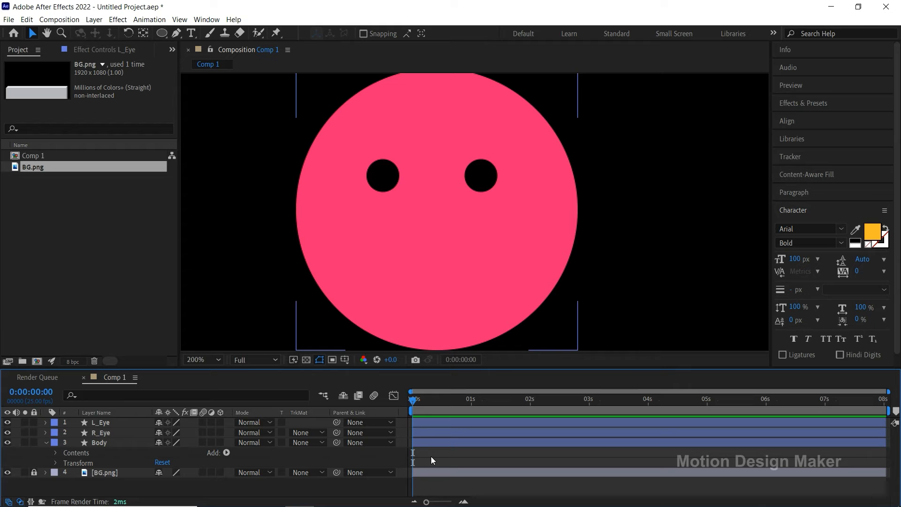
Step: Draw a closed two-point mouth path beneath the eyes with the Pen tool, spanning roughly the distance between them
click(177, 35)
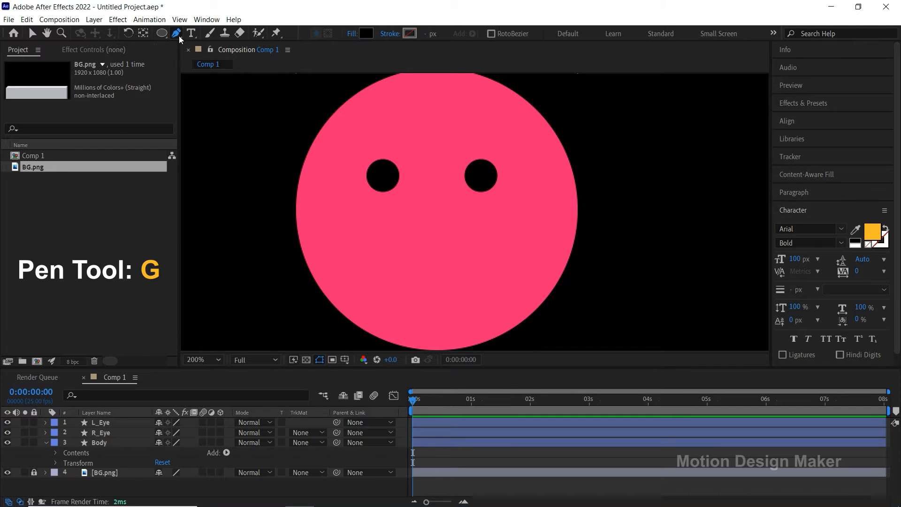
click(376, 247)
drag(488, 247, 455, 249)
click(376, 247)
Step: Adjust the mouth path's Bezier handles to shape it into a thin curved smile with pointed corners
drag(376, 247, 414, 261)
drag(429, 304, 434, 297)
drag(444, 256, 451, 259)
click(112, 422)
click(384, 261)
click(376, 247)
drag(367, 249, 376, 251)
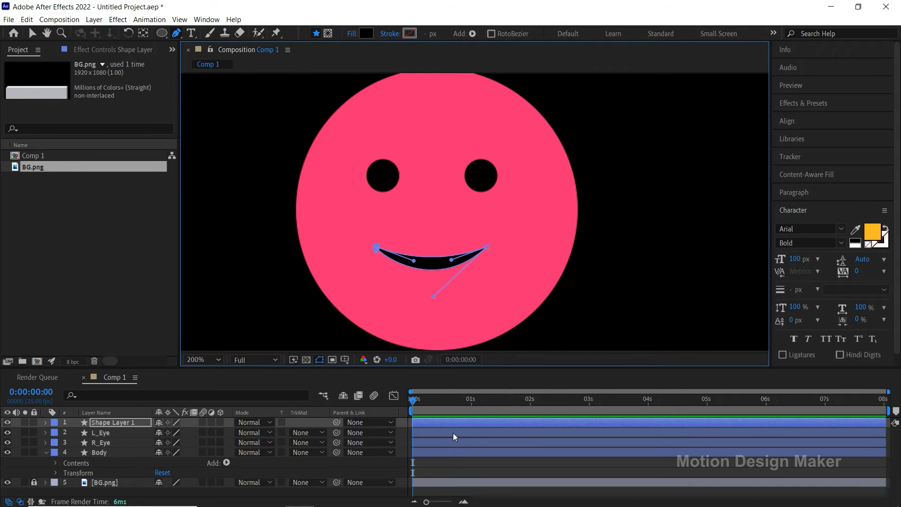
click(451, 450)
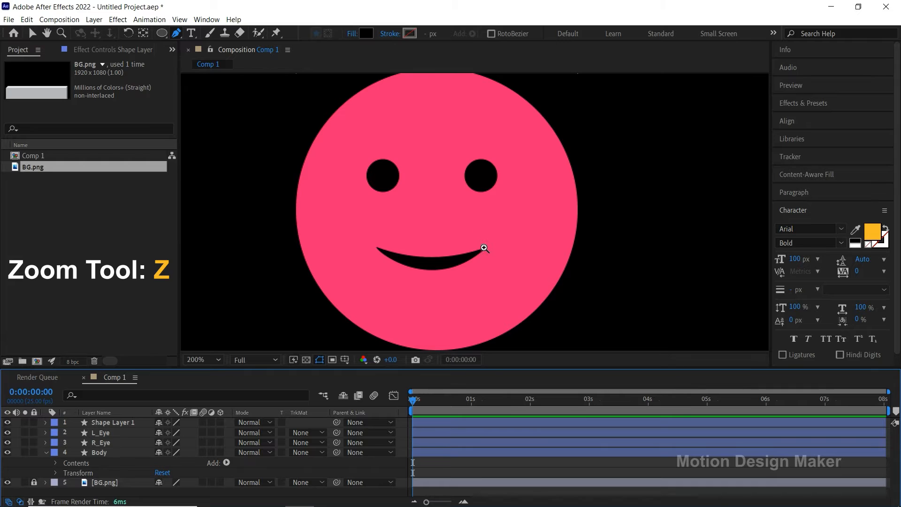
Step: Rename the smile's shape layer Mouth
key(z)
alt+click(511, 198)
key(v)
click(440, 469)
click(440, 422)
key(Return)
text(Mo)
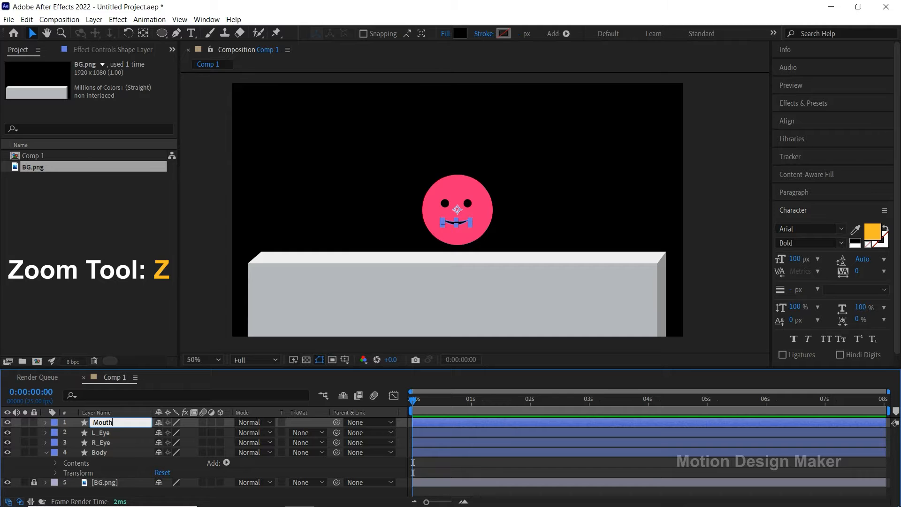
text(uth)
key(Return)
Step: Pre-compose the Mouth, L_Eye, R_Eye and Body layers into a new composition named Emoji_1
click(114, 449)
shift+click(119, 422)
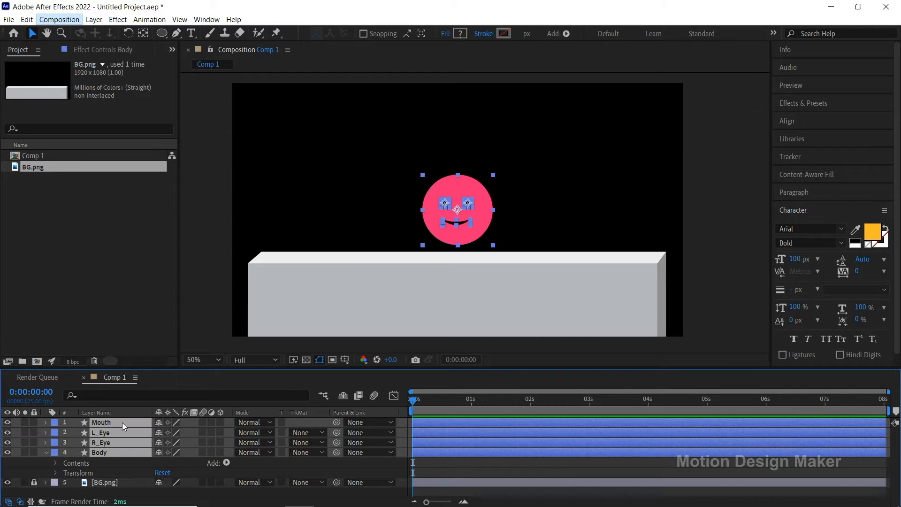
click(94, 19)
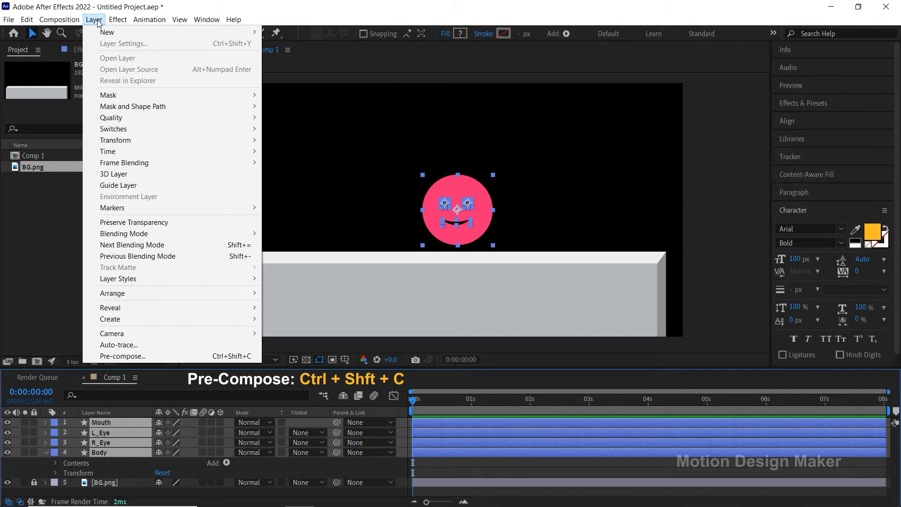
click(175, 355)
text(Emoji_1)
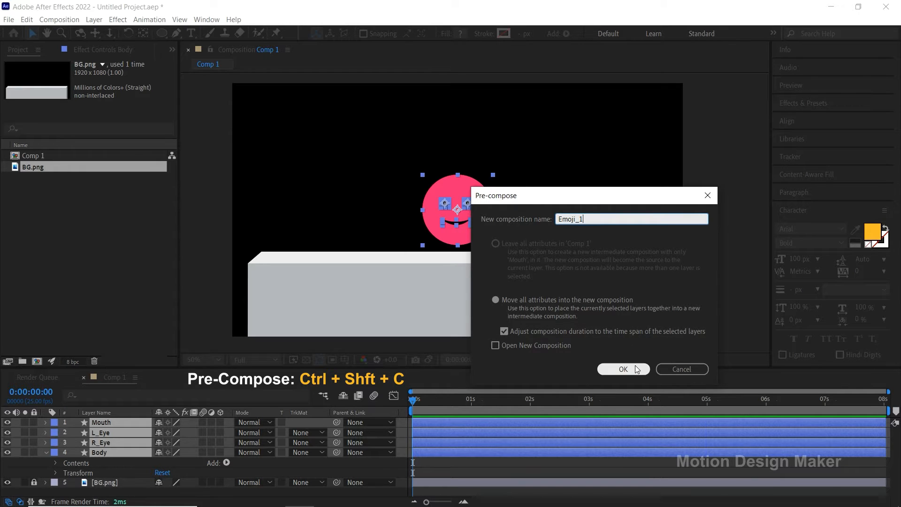
click(635, 366)
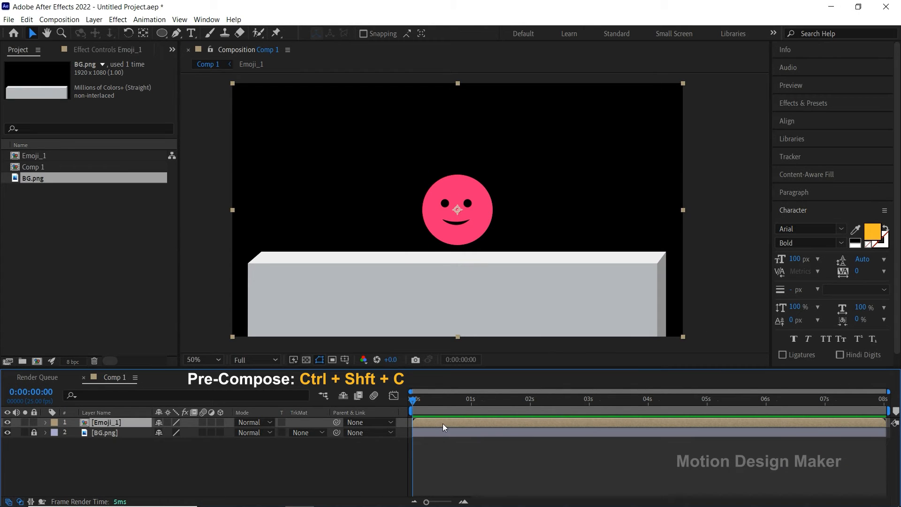
Step: Draw a circular mask on the Emoji_1 layer, slightly larger than the pink face and centred around it
click(26, 423)
click(25, 422)
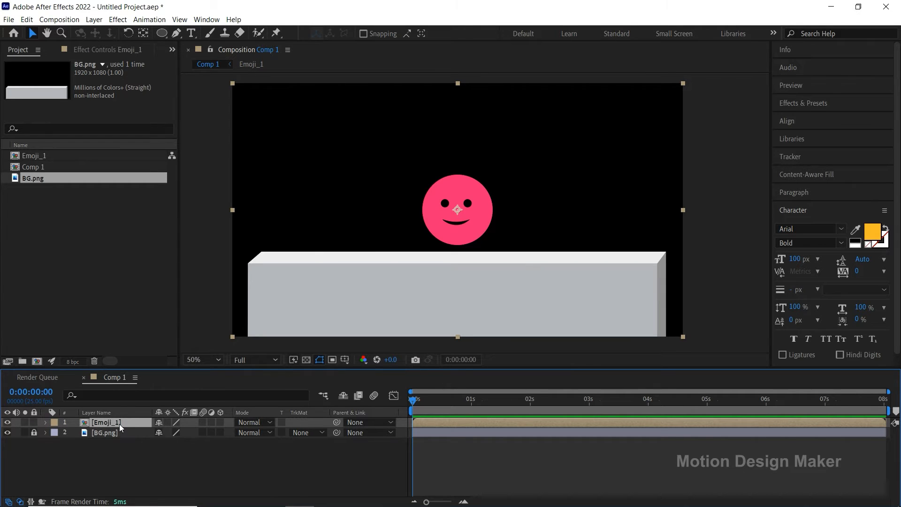
click(459, 240)
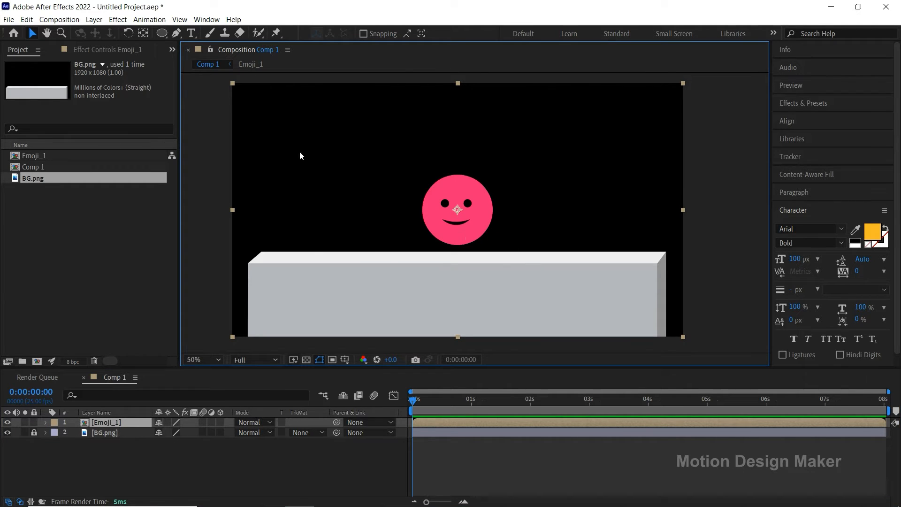
click(162, 33)
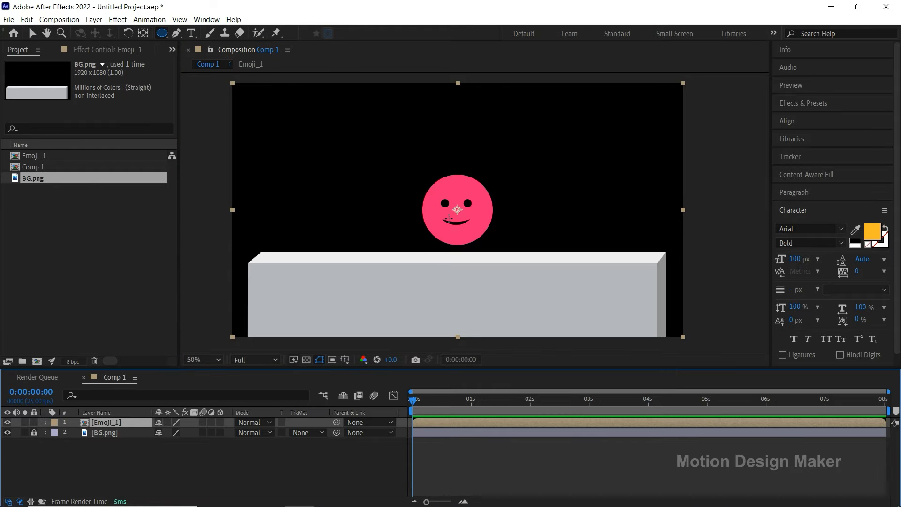
drag(411, 162, 492, 243)
Step: Move the Emoji_1 layer's anchor point to the bottom edge of the face and hide the mask outline in the viewer
key(z)
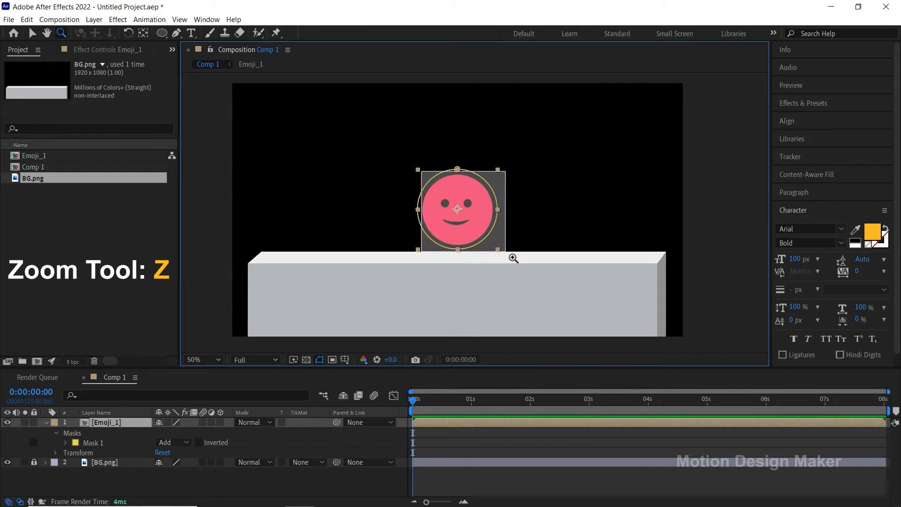
click(516, 261)
click(490, 213)
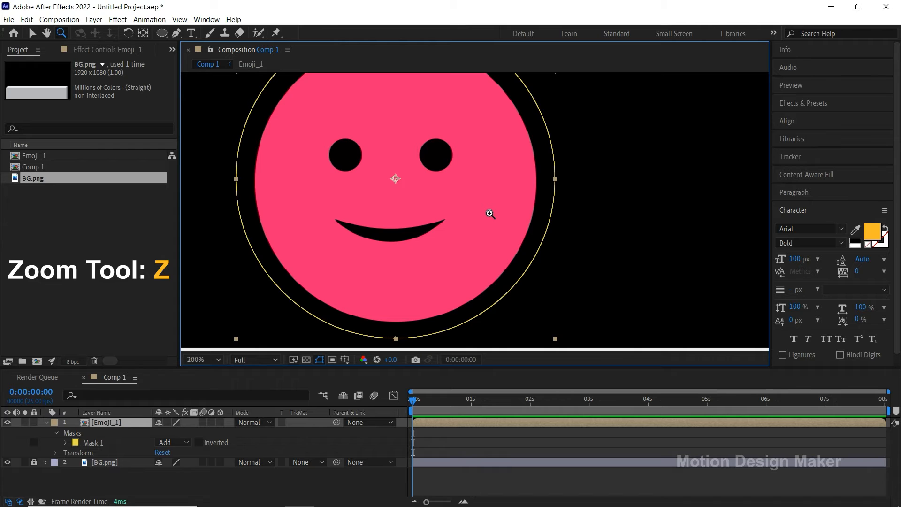
click(145, 37)
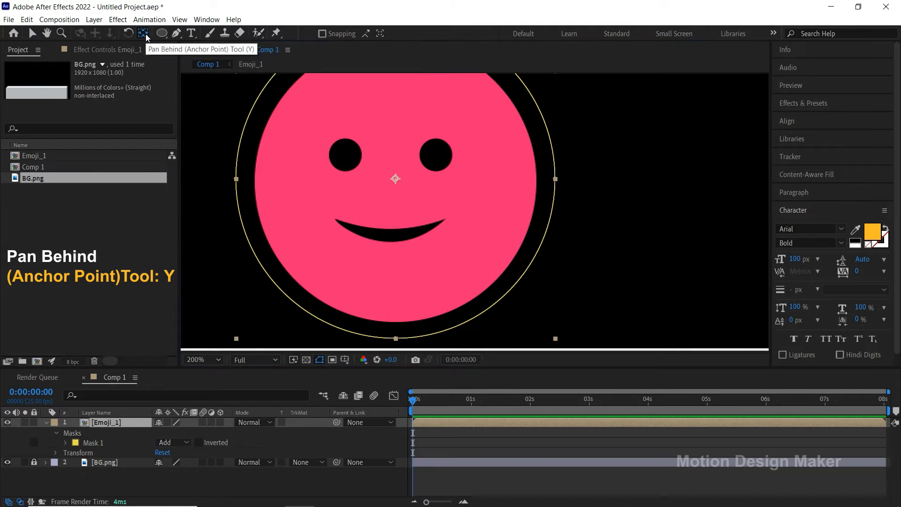
drag(397, 180, 390, 323)
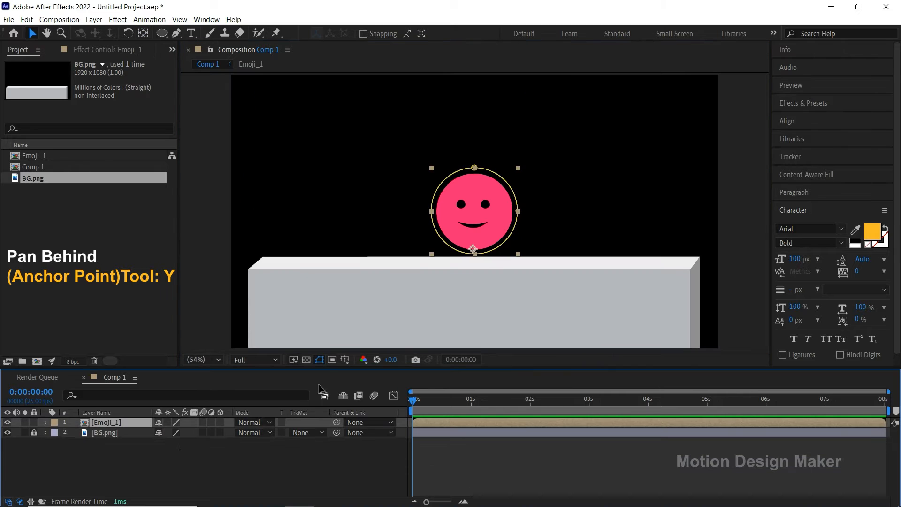
click(319, 359)
click(321, 360)
click(321, 359)
Step: Keyframe Emoji_1's Position at 0:00:00:00 and 0:00:00:18, moving the emoji at the first keyframe down over the block's front to about 1132, 1092
click(418, 422)
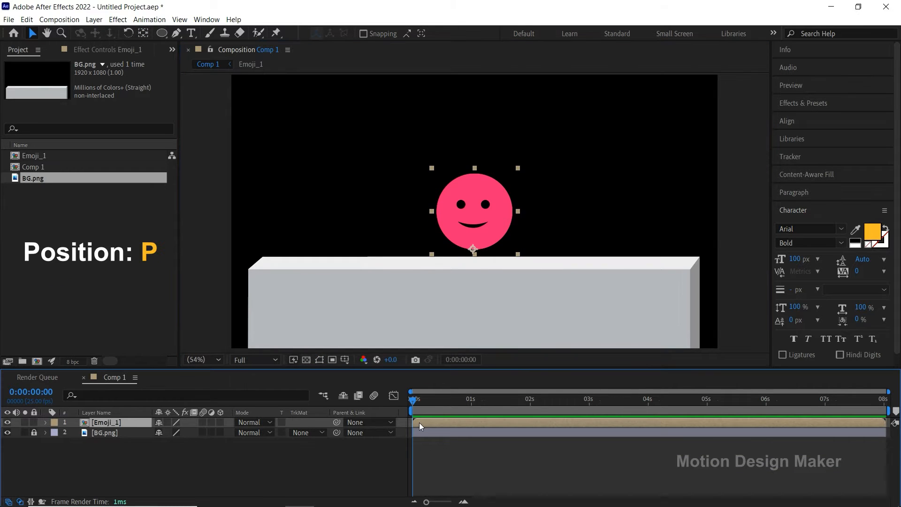
key(p)
key(shift+s)
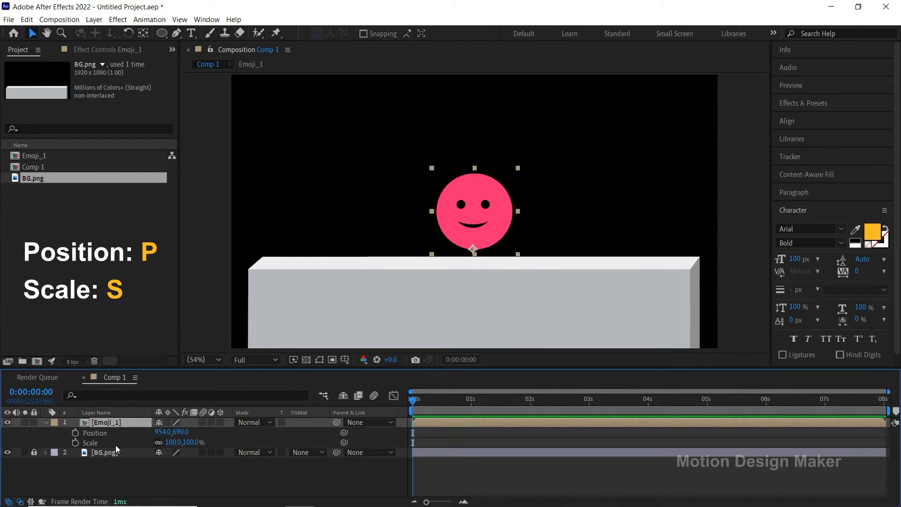
click(75, 432)
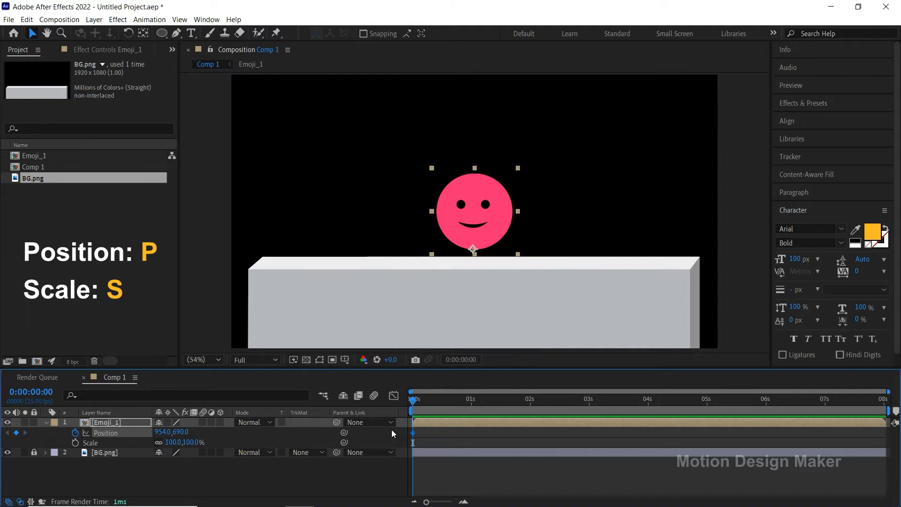
drag(416, 400, 457, 423)
drag(455, 404, 412, 412)
click(492, 241)
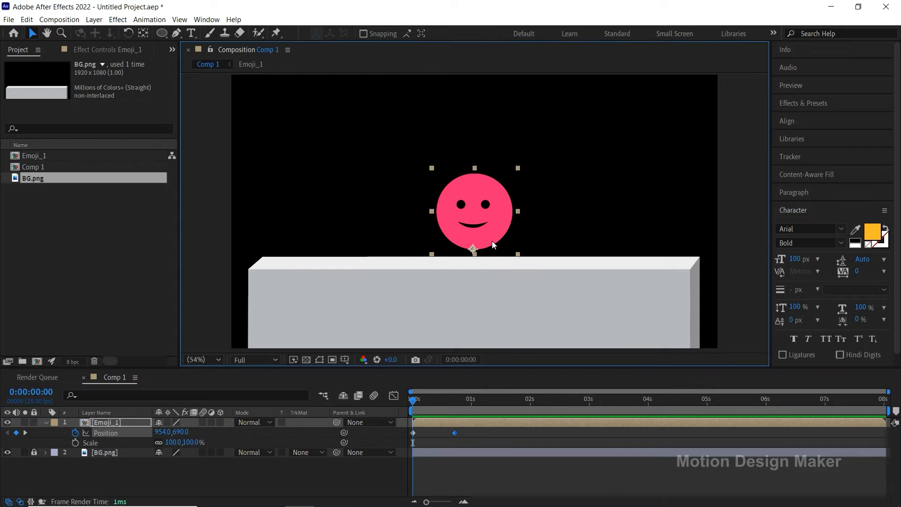
drag(488, 231, 534, 332)
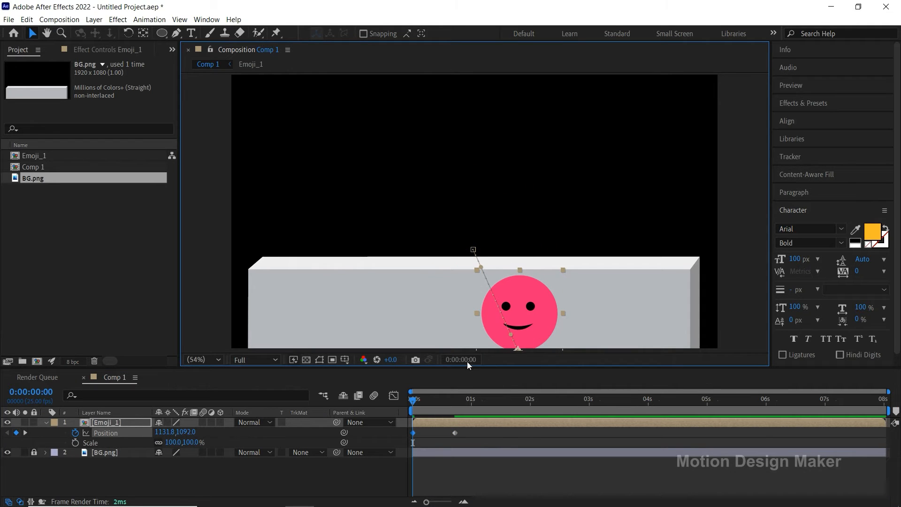
Step: Keyframe Emoji_1's Scale at 0:00:00:00 and 0:00:00:18, setting the first keyframe to 70%
click(75, 443)
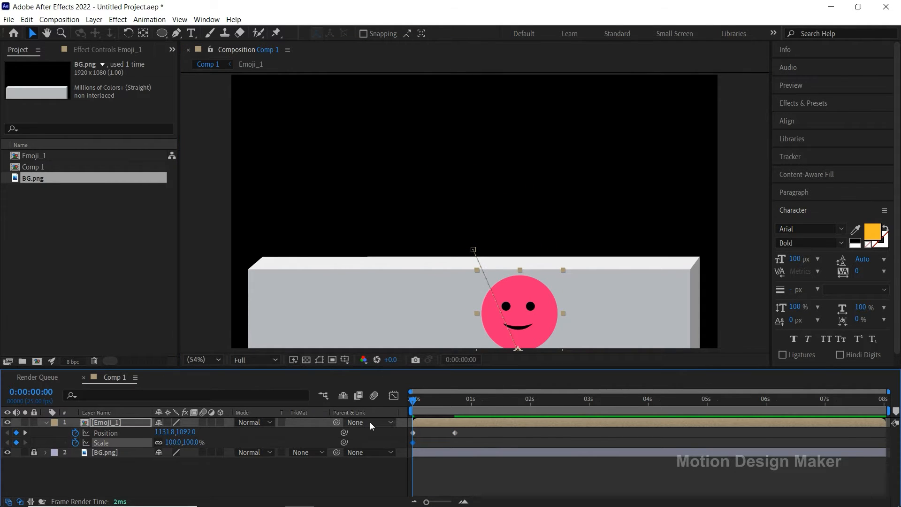
drag(414, 403, 452, 418)
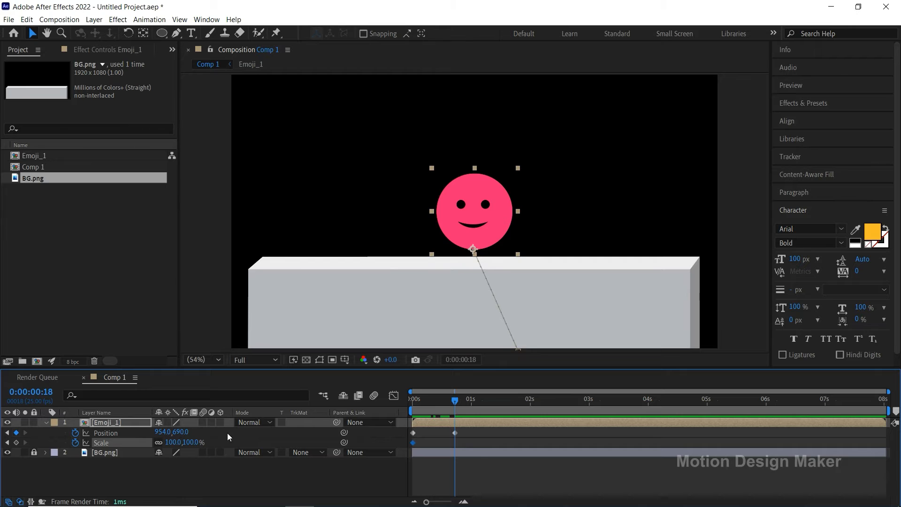
drag(452, 417, 403, 413)
click(192, 444)
text(70)
key(Return)
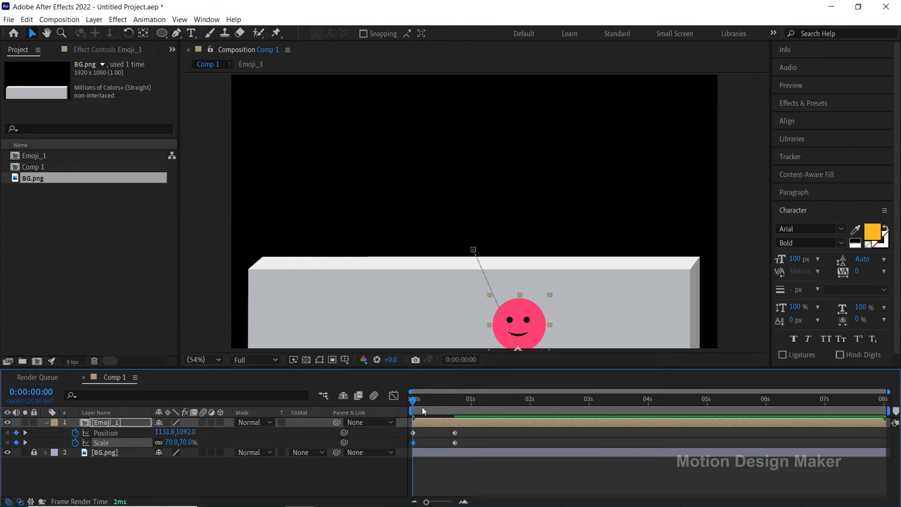
Step: Raise the emoji high above the block at 0:00:00:11 to about 1023, 341, and shift its starting position to about 1171, 1092
drag(413, 402, 438, 405)
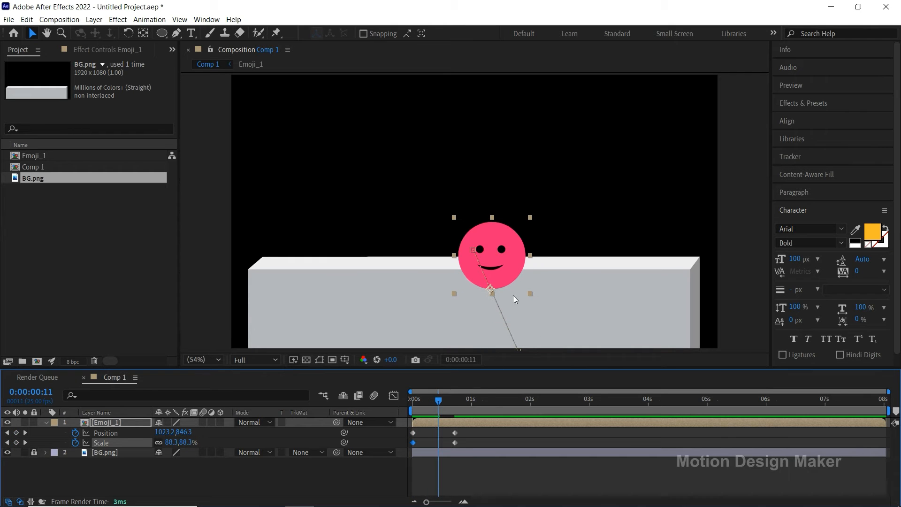
drag(511, 280, 510, 152)
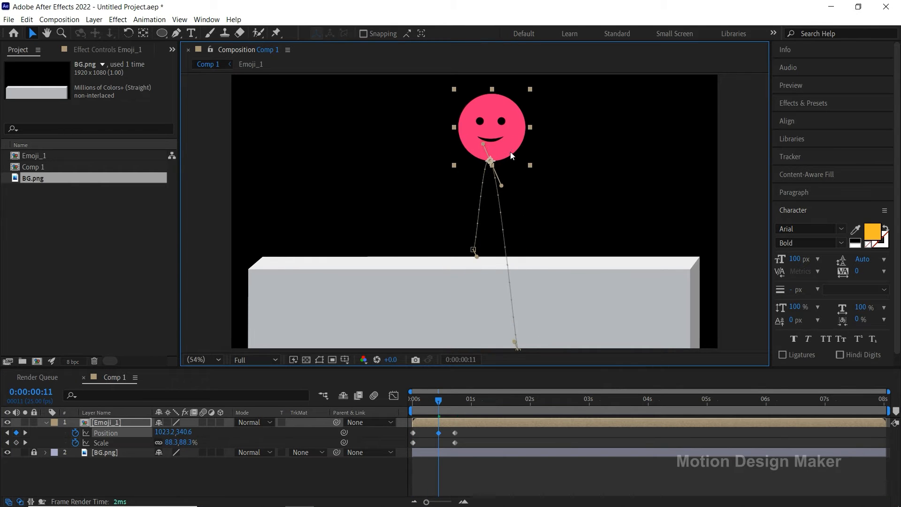
drag(438, 400, 399, 409)
drag(520, 336, 530, 337)
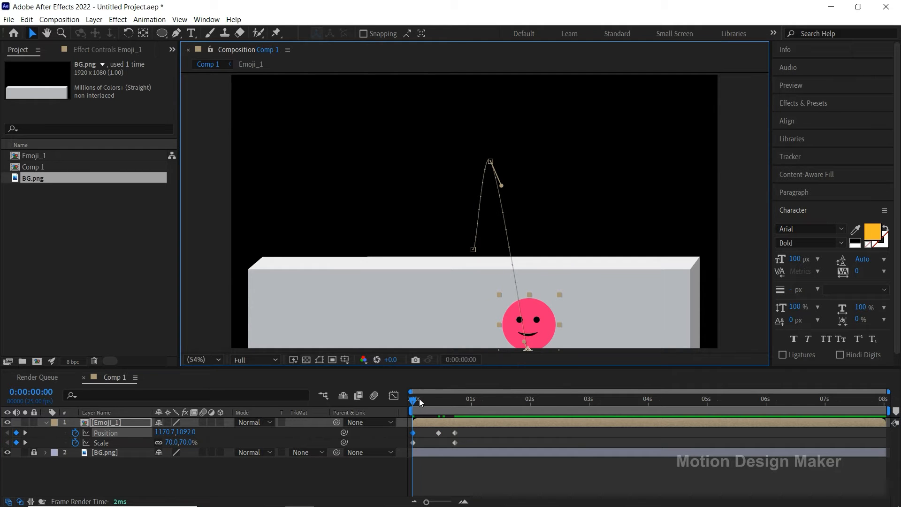
Step: Move the emoji's landing position at 0:00:00:18 onto the left half of the block's top, at about 754, 751
drag(420, 402, 455, 404)
click(454, 413)
drag(491, 225, 440, 240)
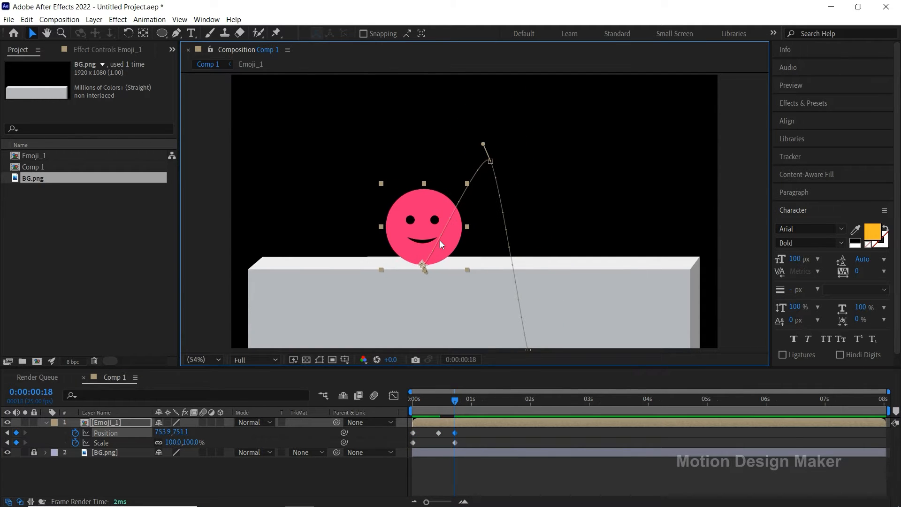
click(471, 437)
Step: Move the jump's peak at 0:00:00:11 to about 944, 344, adjust the motion path handles into a smooth arc, and preview it
drag(456, 404, 440, 413)
click(439, 432)
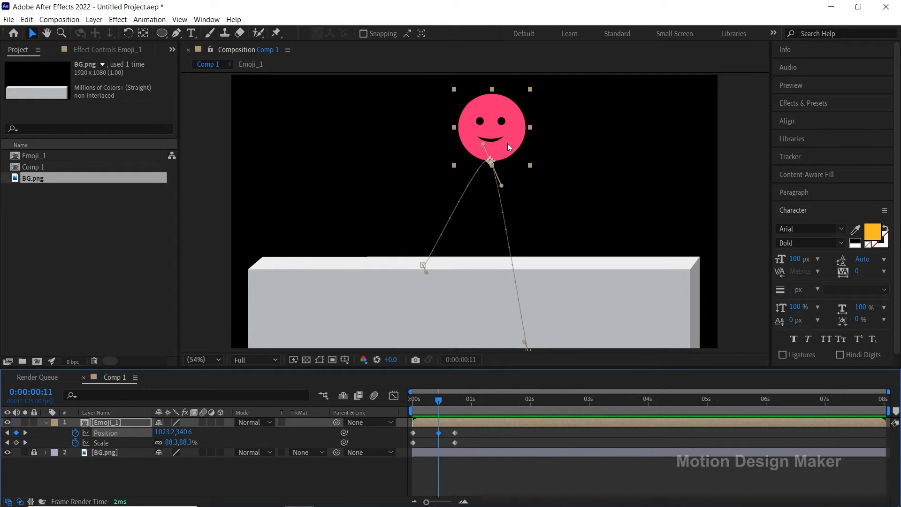
drag(508, 143, 488, 143)
drag(480, 186, 500, 160)
drag(427, 269, 426, 236)
drag(452, 164, 504, 163)
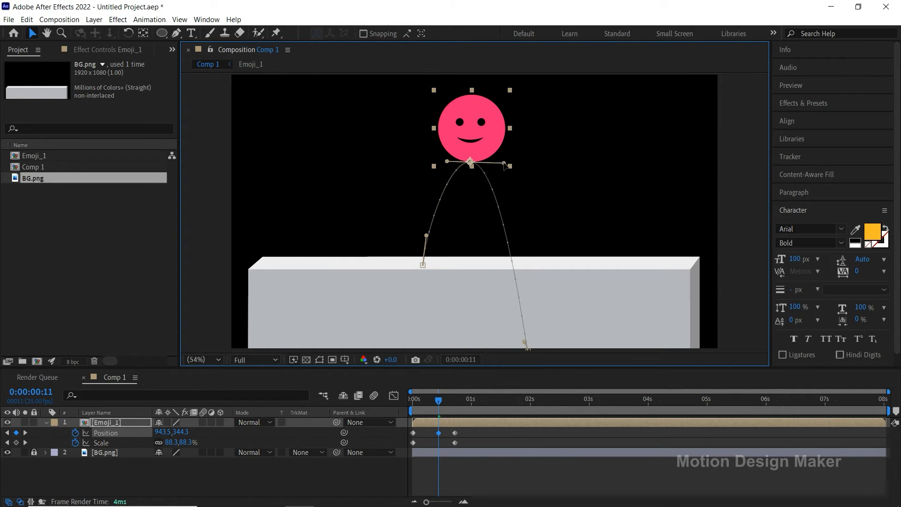
drag(525, 342, 529, 336)
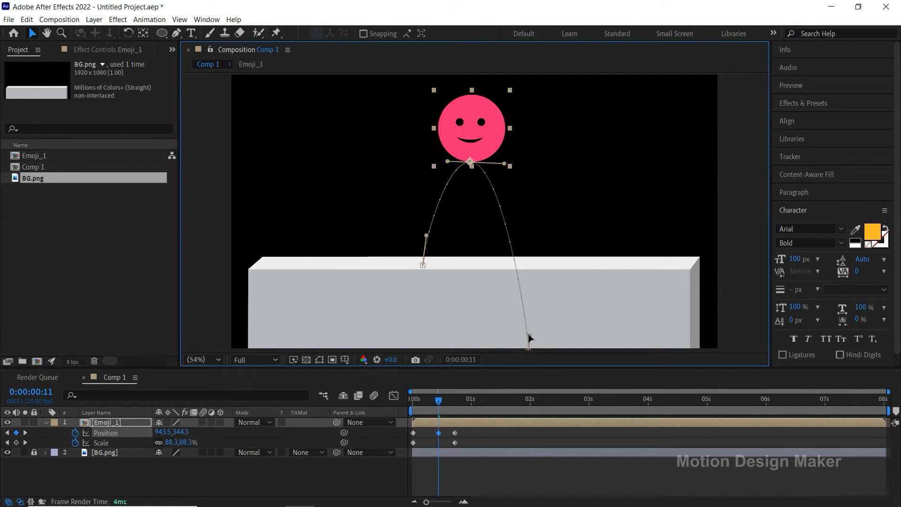
key(space)
click(477, 436)
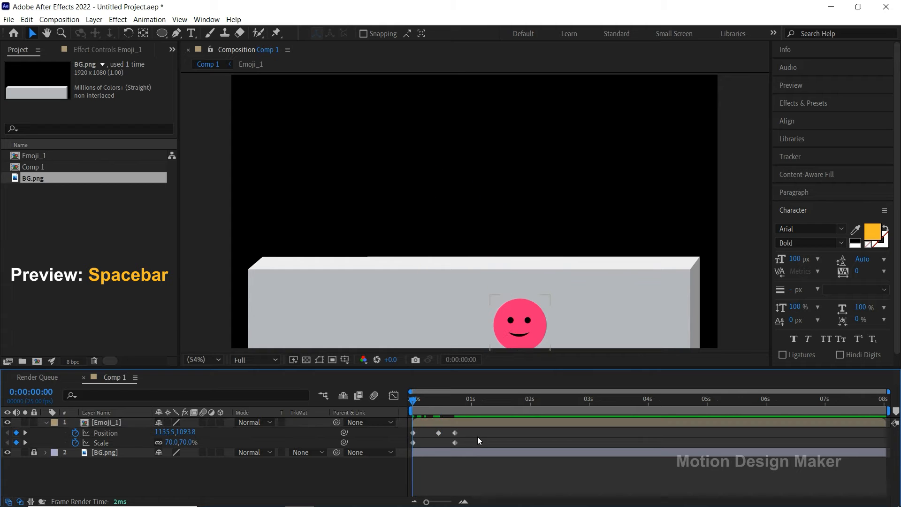
Step: Apply Easy Ease to all three Position keyframes of Emoji_1 and preview the jump from the start
drag(479, 399, 412, 437)
right_click(455, 432)
mouse_move(501, 427)
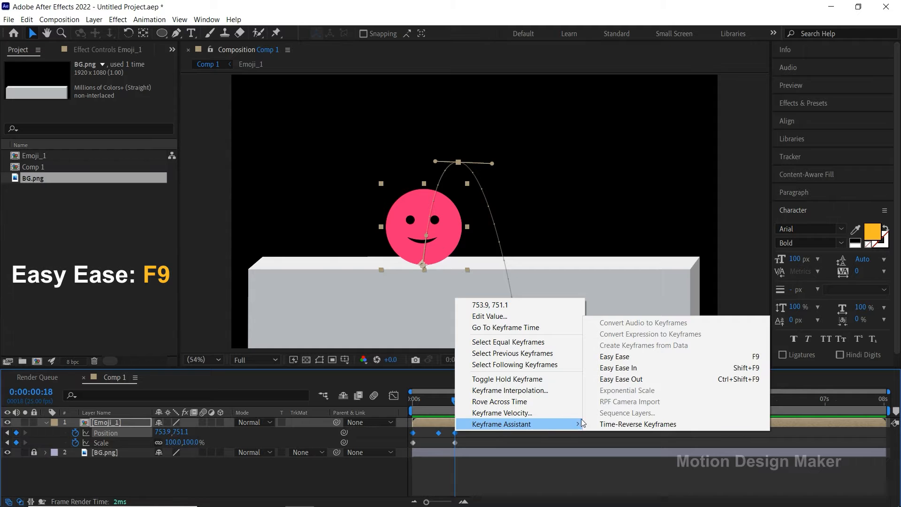
click(652, 360)
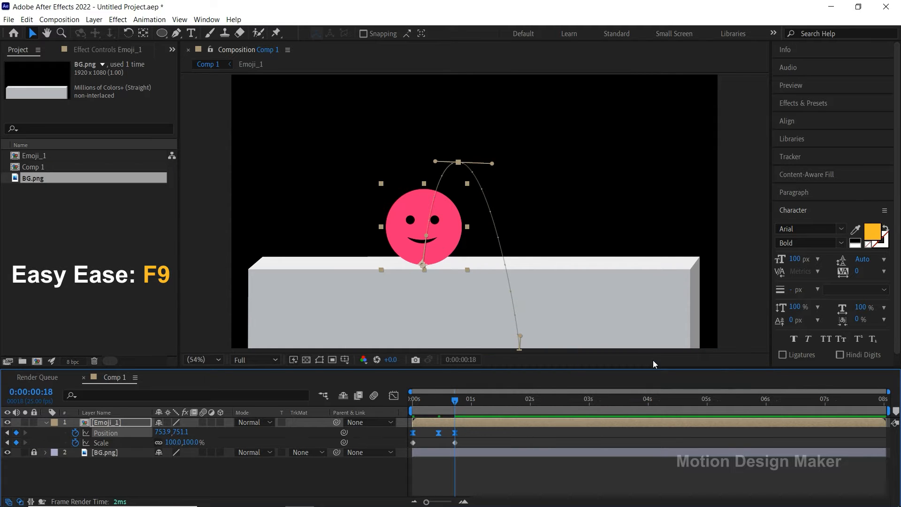
click(525, 434)
drag(455, 401, 411, 404)
key(space)
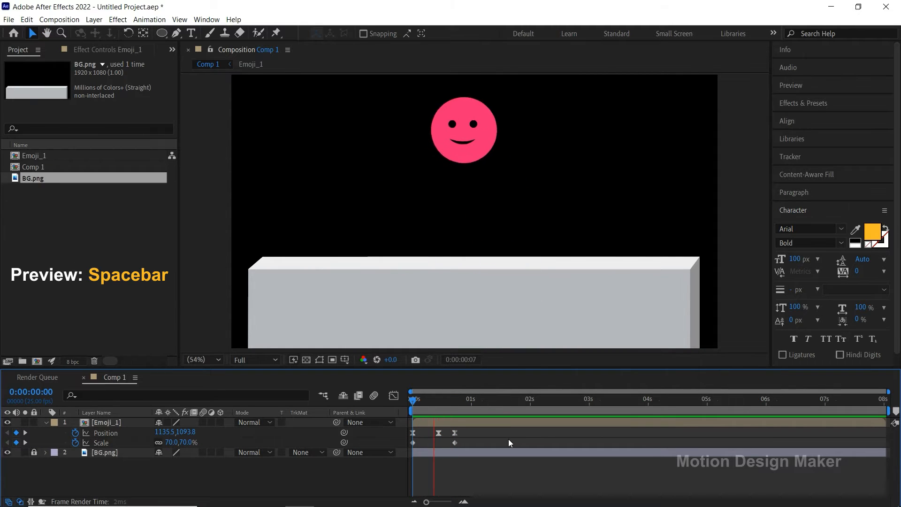
Step: Add Scale keyframes to Emoji_1 at 0:00:00:21 and 0:00:01:01 without changing the value
click(466, 401)
key(=)
click(485, 400)
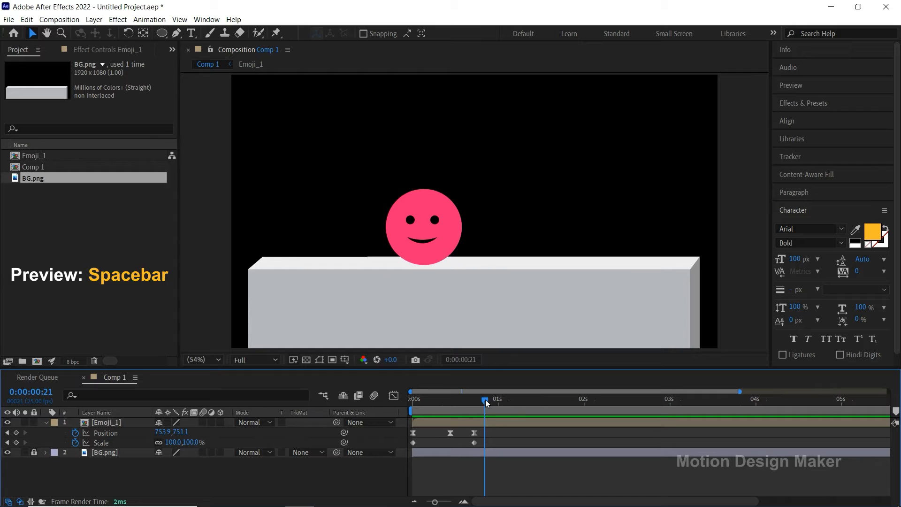
click(17, 442)
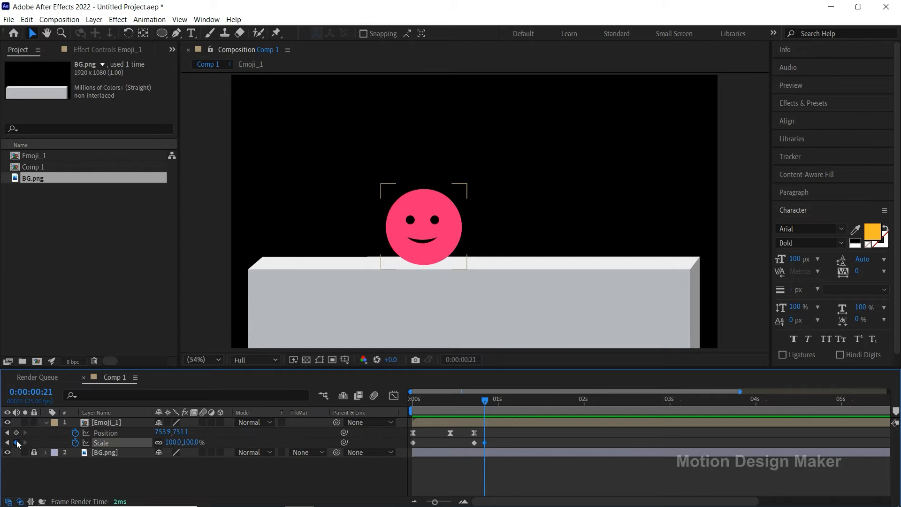
drag(486, 399, 500, 407)
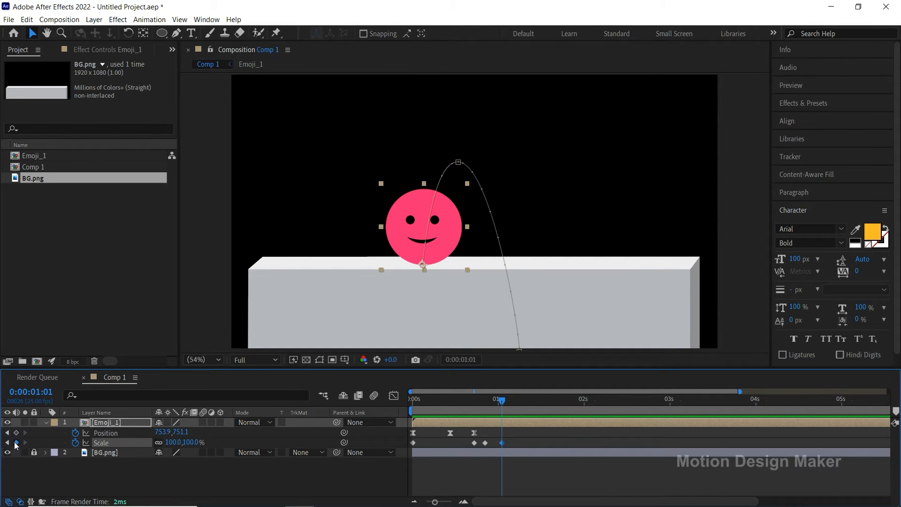
Step: Squash the emoji at 0:00:00:21 by setting its unlinked Scale to 120% horizontally and 80% vertically, and scrub to check the landing
drag(504, 403, 488, 405)
click(173, 442)
text(120)
key(Tab)
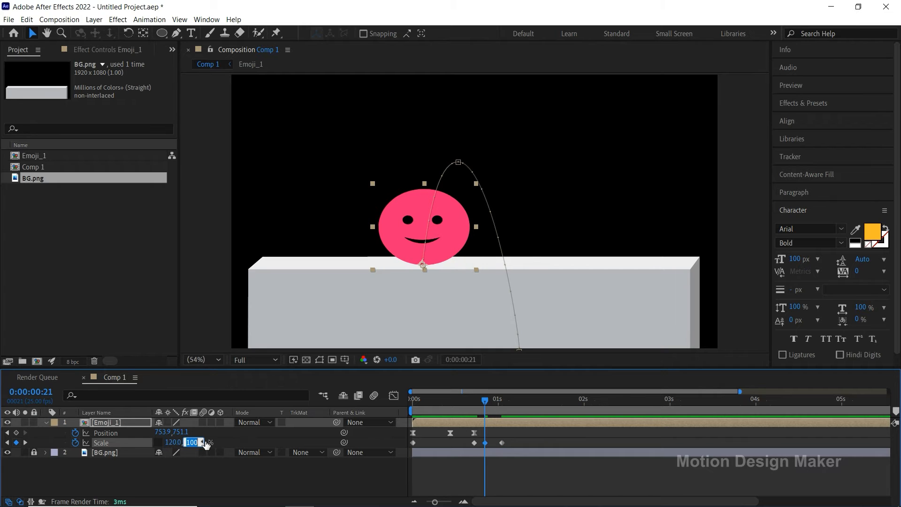
text(80)
key(Return)
drag(459, 411, 525, 413)
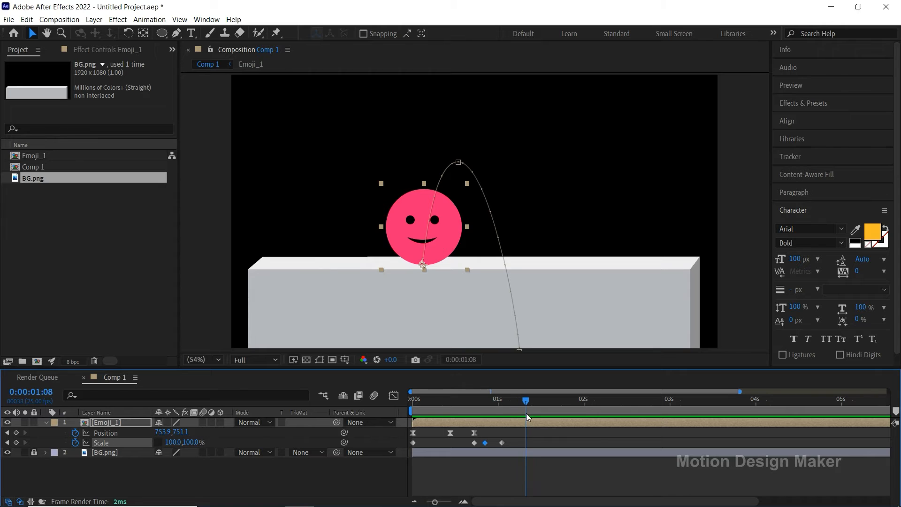
Step: Add a Scale keyframe to Emoji_1 at 0:00:01:08 and set the Scale at 0:00:01:01 to 92% horizontally and 108% vertically
click(17, 442)
drag(527, 401, 503, 407)
text(92)
key(Return)
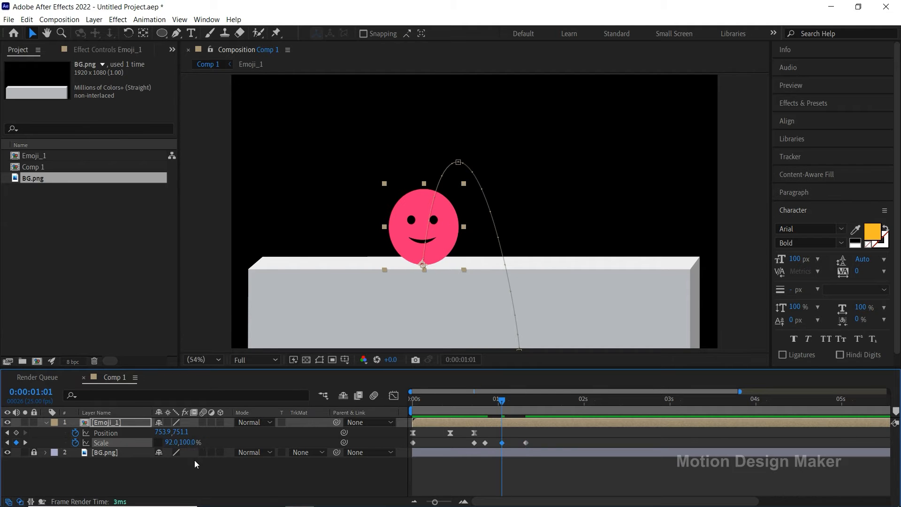
click(188, 442)
text(108)
key(Return)
Step: Add a Scale keyframe at 0:00:01:15 and set the Scale at 0:00:01:08 to 105% horizontally and 95% vertically
drag(499, 399, 548, 410)
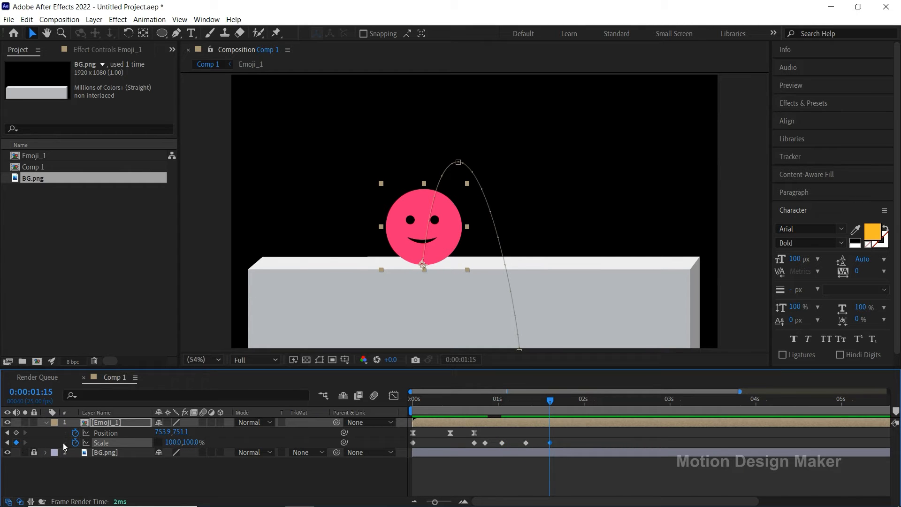
drag(551, 405, 525, 409)
click(173, 442)
text(105)
key(Return)
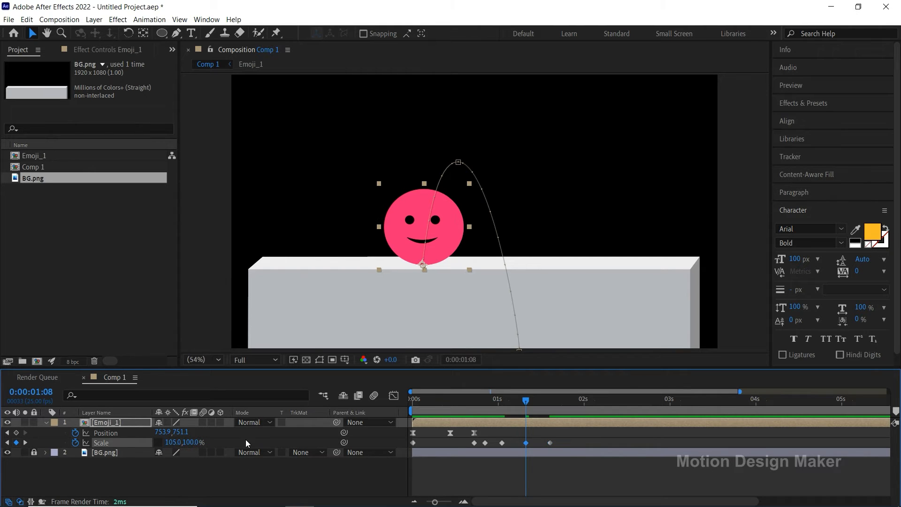
click(193, 442)
text(95)
key(Return)
Step: Add a Scale keyframe at 0:00:01:23 and set the Scale at 0:00:01:15 to 97% horizontally and 103% vertically
drag(526, 404, 578, 414)
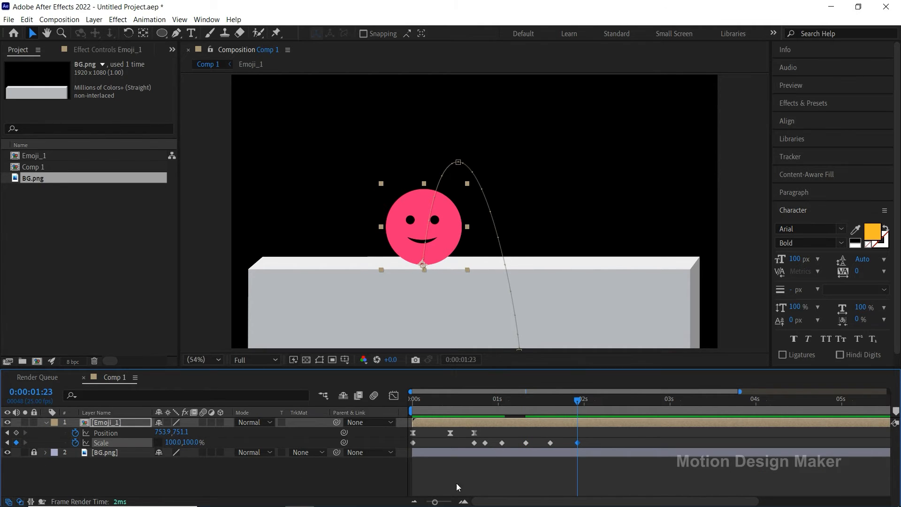
drag(579, 404, 552, 413)
click(172, 442)
text(97)
key(Tab)
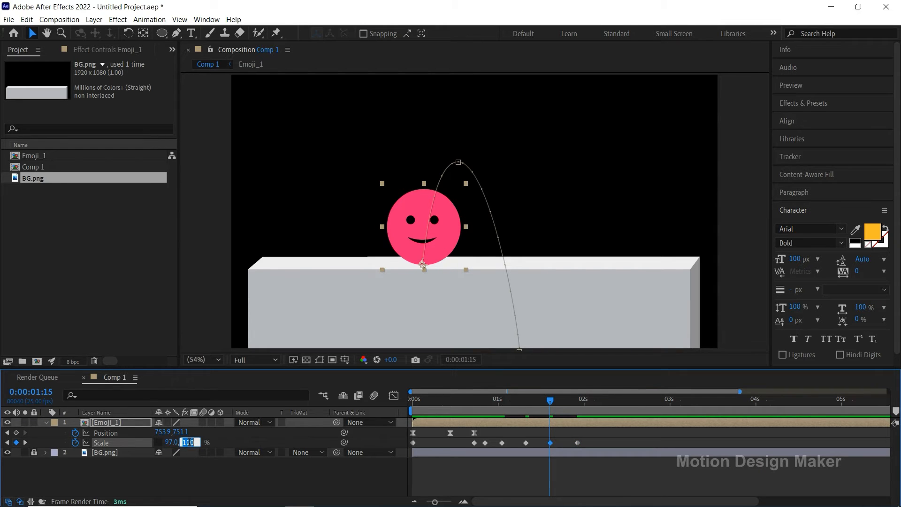
text(103)
key(Return)
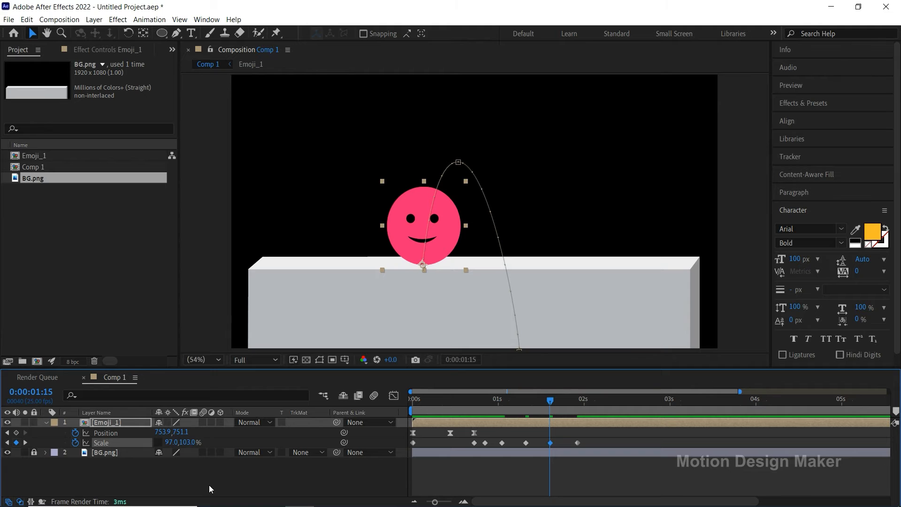
Step: Apply Easy Ease to all Scale keyframes of Emoji_1 and preview the animation from the start
drag(550, 403, 415, 432)
drag(591, 444, 467, 444)
right_click(472, 444)
mouse_move(512, 437)
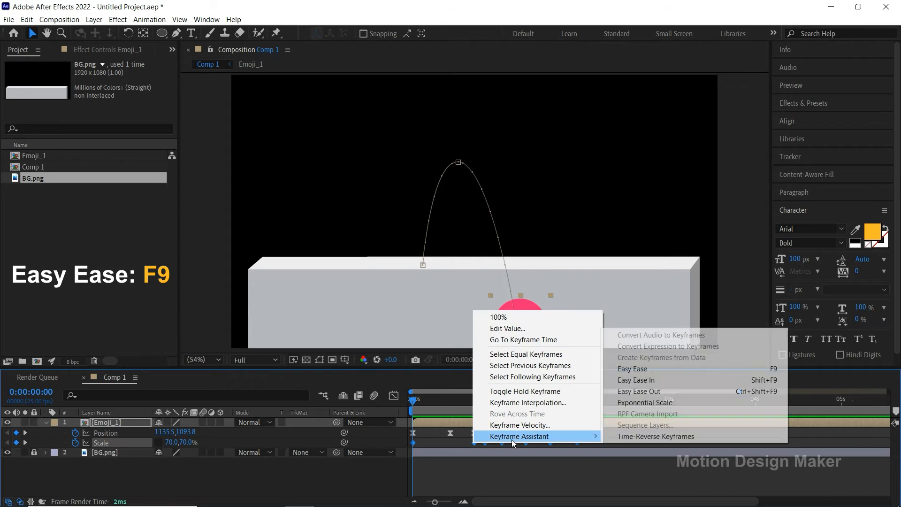
click(678, 368)
click(480, 468)
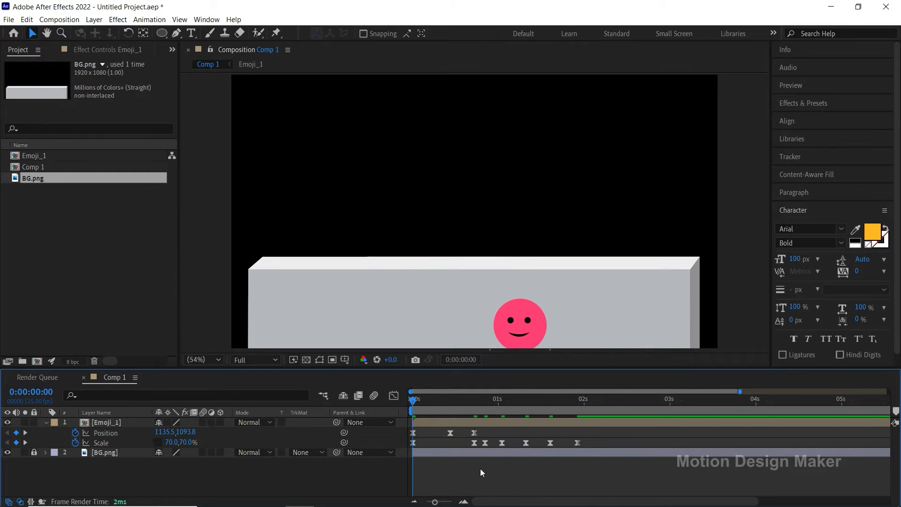
key(space)
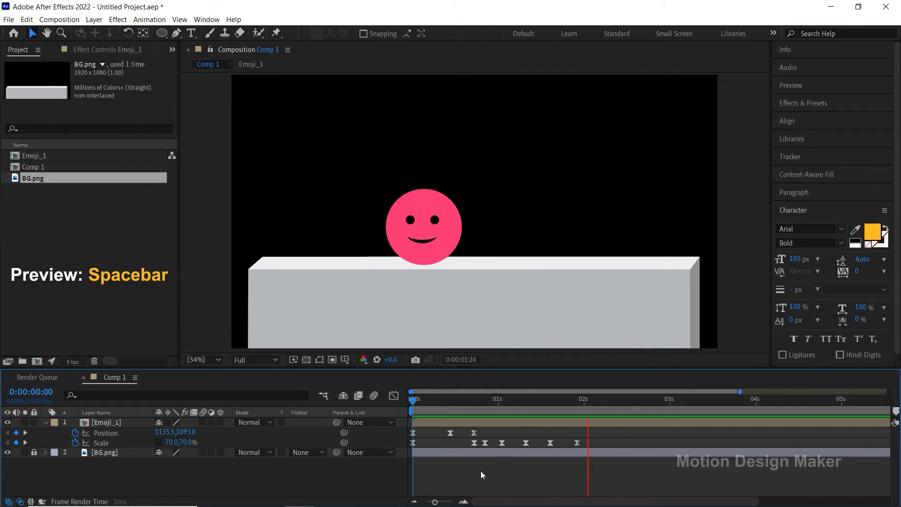
key(space)
key(space)
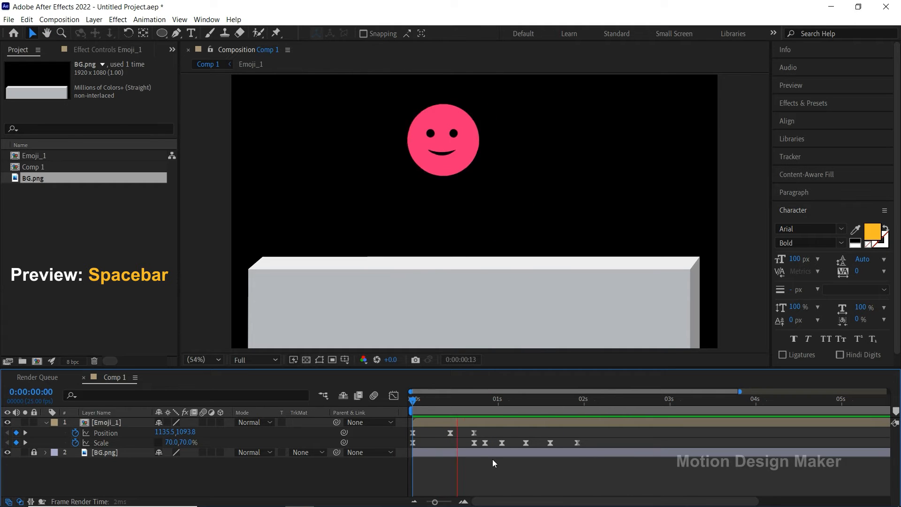
key(space)
Step: Show Emoji_1's Position speed graph in the Graph Editor, enlarged to cover the whole jump
click(475, 400)
drag(499, 374, 495, 400)
drag(485, 462, 407, 449)
click(394, 423)
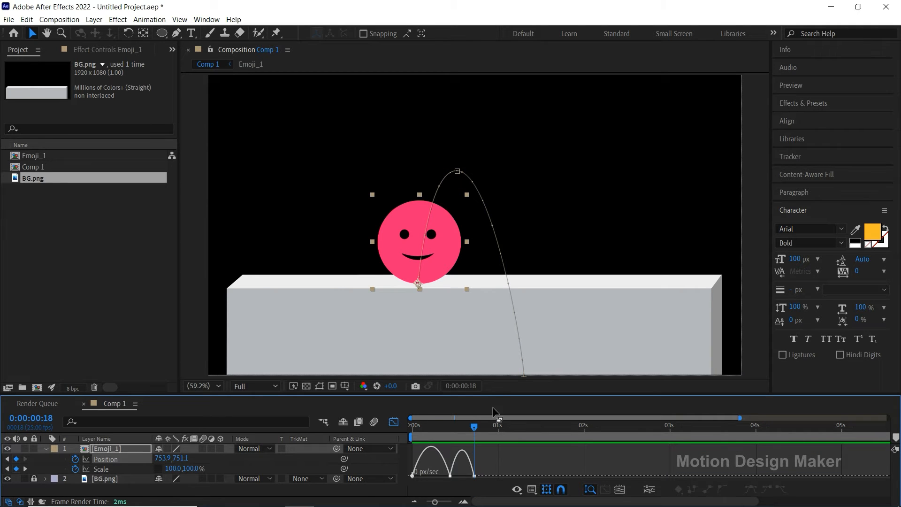
drag(506, 395, 511, 353)
key(equal)
key(equal)
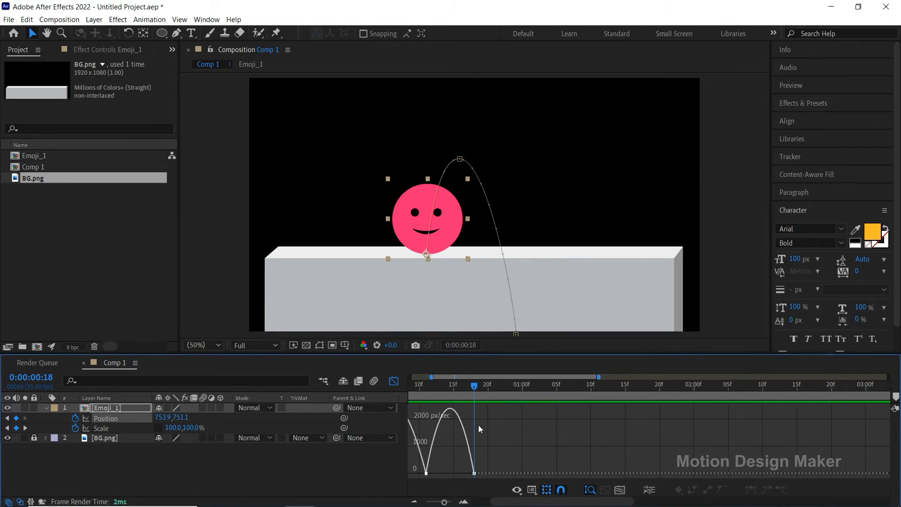
key(space)
drag(496, 440, 660, 435)
drag(660, 385, 534, 413)
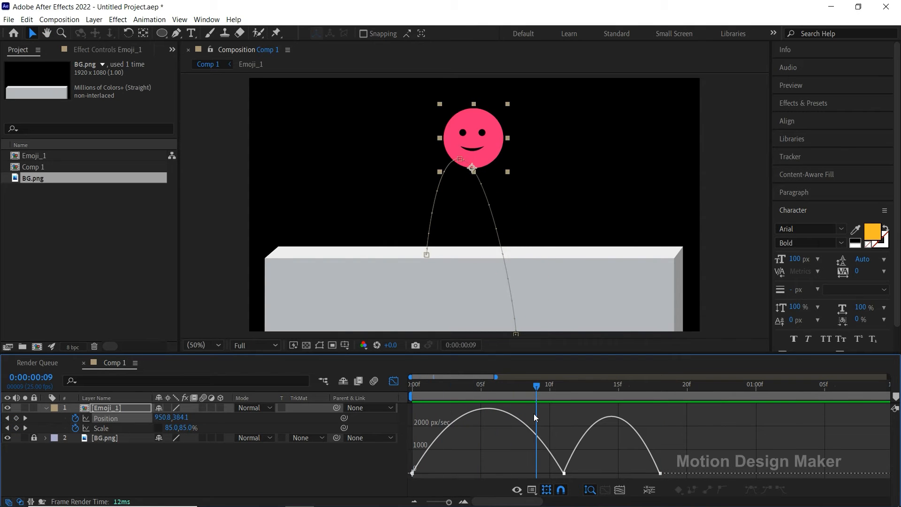
Step: Reshape the Position speed curve with long ease handles around the 0:00:00:11 peak and very short ones at takeoff and landing, and preview it
drag(578, 465, 528, 475)
drag(437, 473, 413, 473)
drag(527, 475, 516, 475)
click(660, 473)
drag(643, 473, 656, 474)
drag(580, 474, 597, 478)
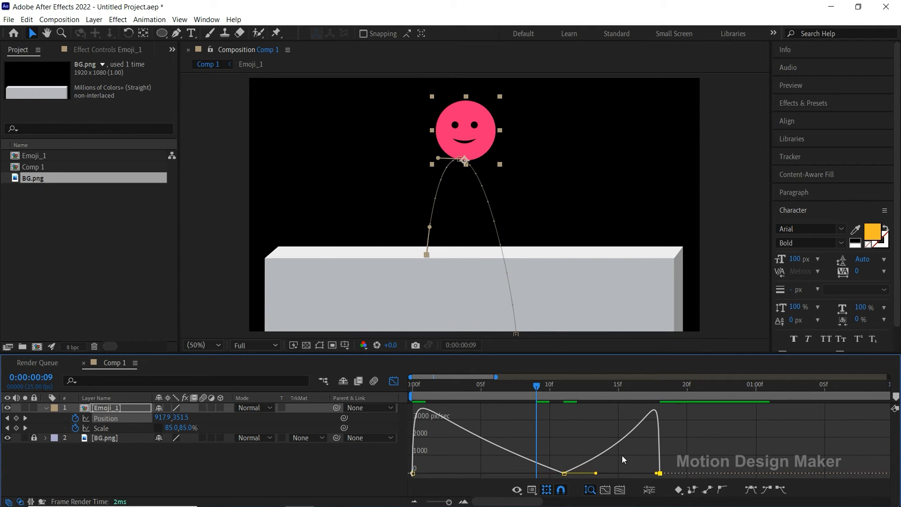
key(space)
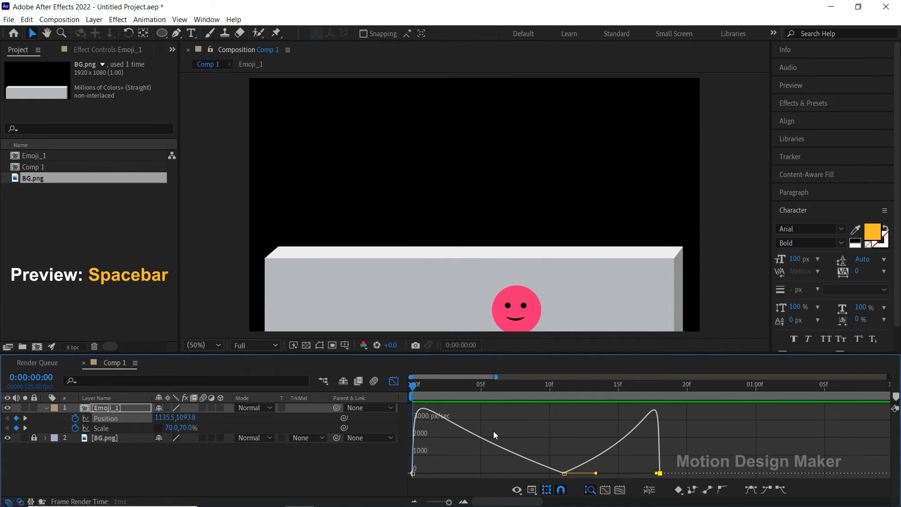
click(562, 393)
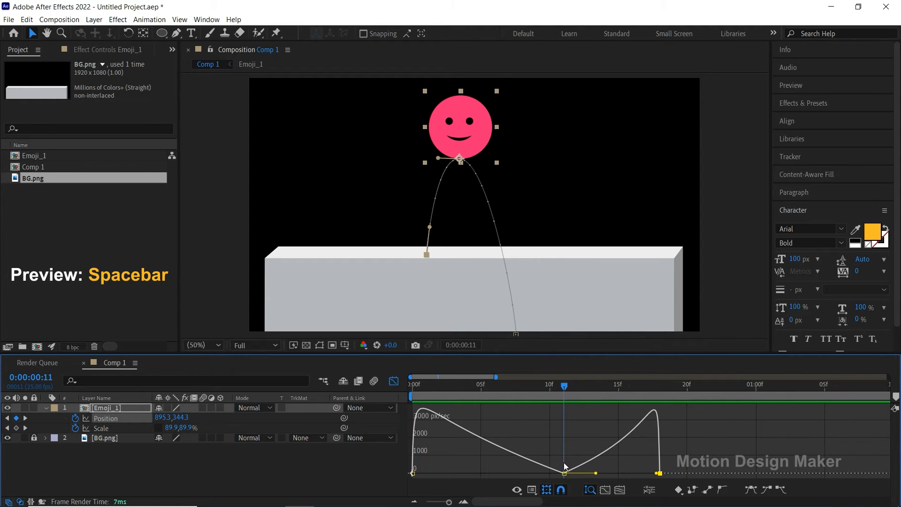
mouse_move(564, 473)
mouse_down()
mouse_move(578, 464)
mouse_move(556, 478)
mouse_up()
key(ctrl+z)
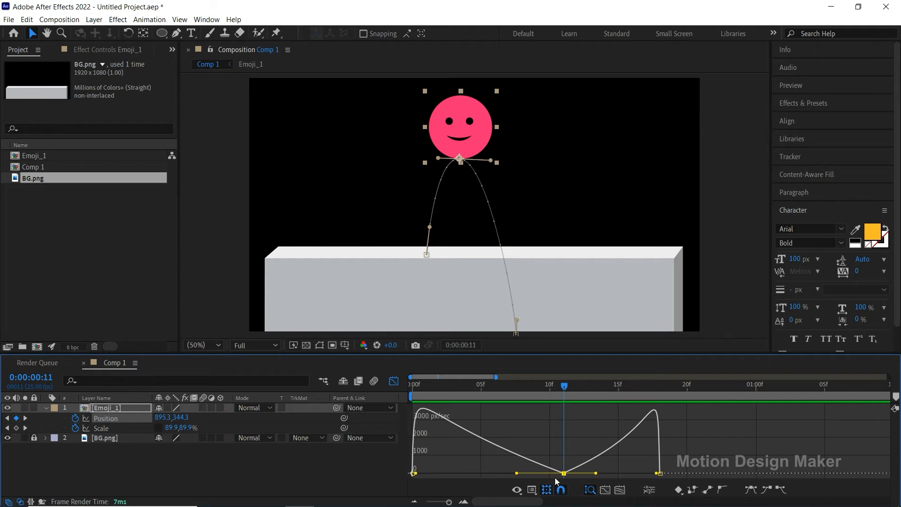
Step: Check the Keyframe Velocity of the Position peak at 0:00:00:11, raise its speed slightly above zero in the graph, and preview the jump
right_click(564, 473)
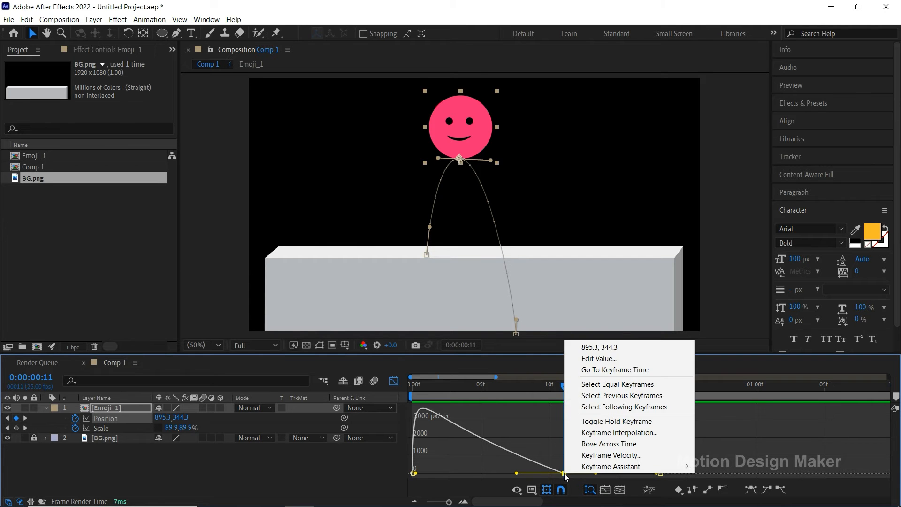
click(662, 459)
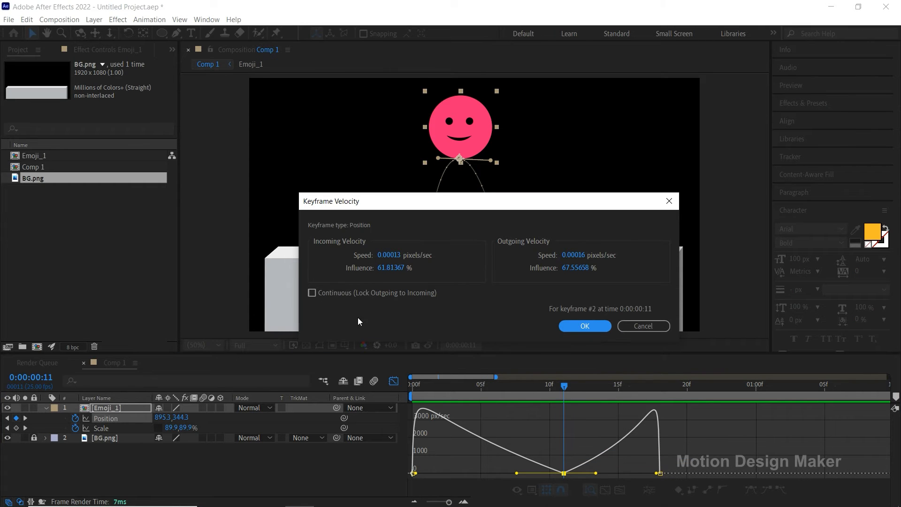
click(608, 329)
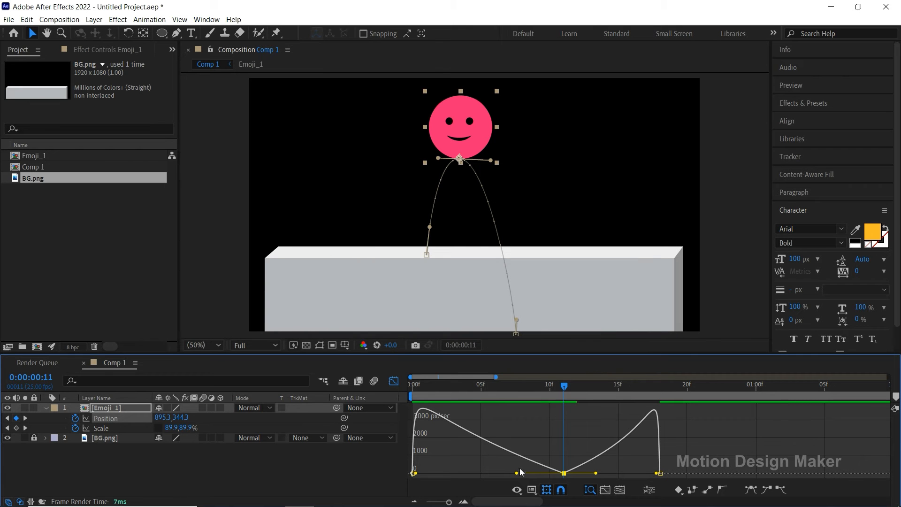
drag(516, 474, 566, 469)
drag(569, 387, 399, 417)
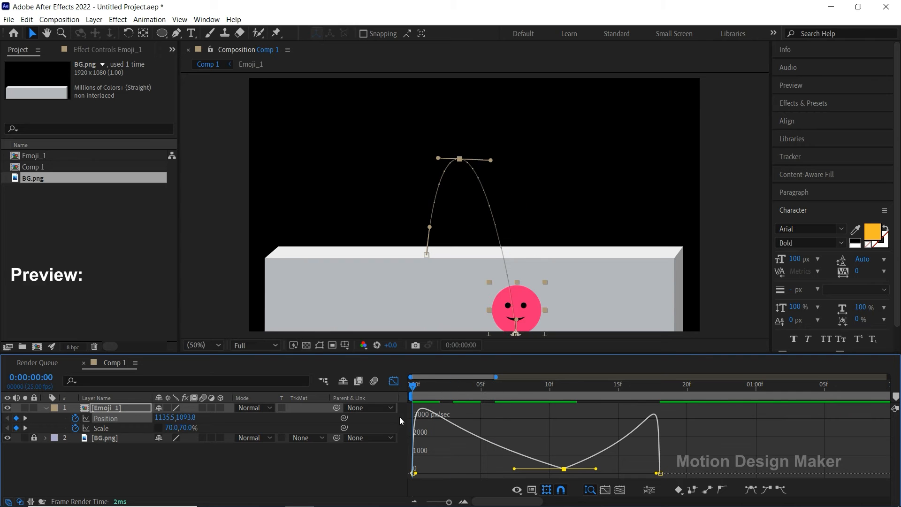
key(space)
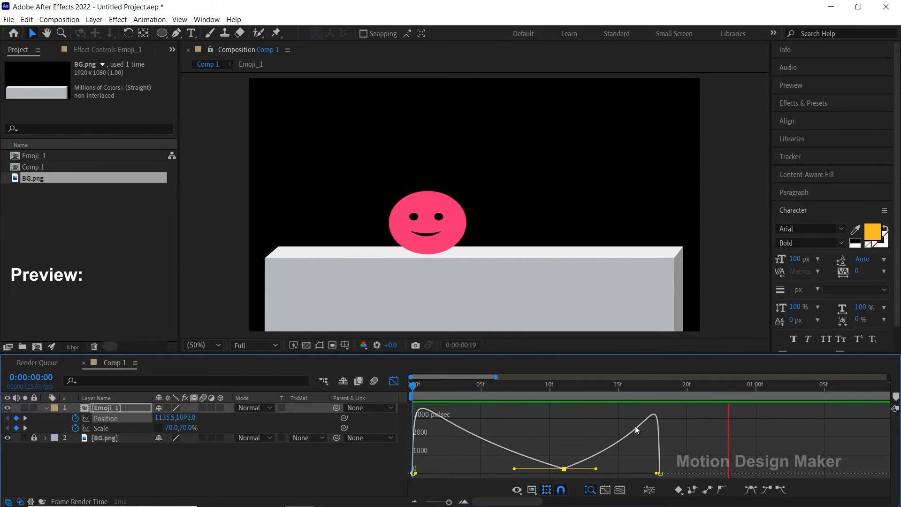
key(space)
Step: Preview the jump repeatedly from the start, returning from the speed graph to the keyframe view
key(minus)
drag(537, 391, 384, 411)
key(space)
key(space)
click(394, 381)
drag(544, 390, 376, 424)
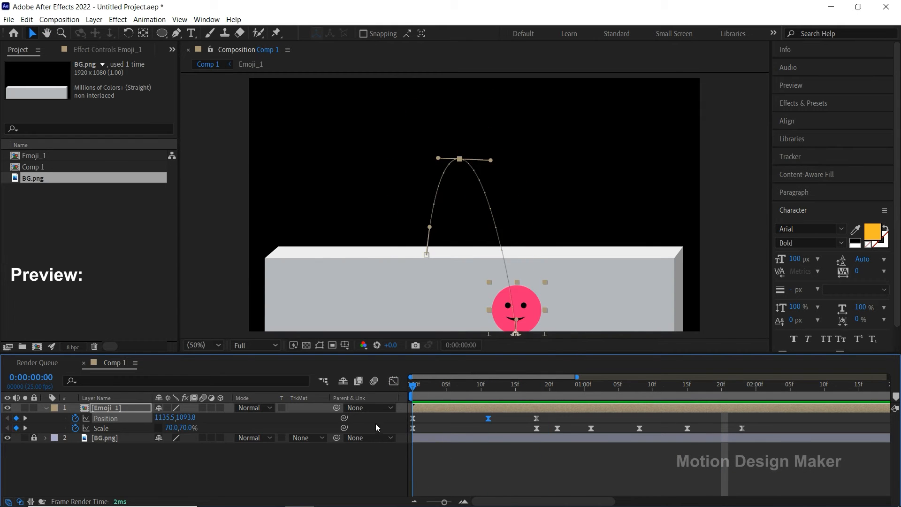
key(space)
Step: Select the Scale keyframe at 0:00:00:21 and show its speed graph, zoomed in on the landing squash
click(537, 393)
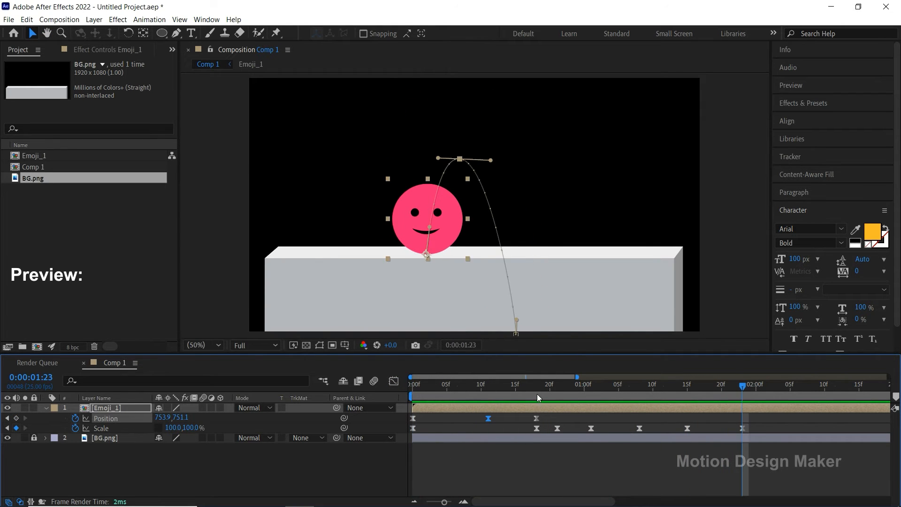
drag(539, 393, 558, 400)
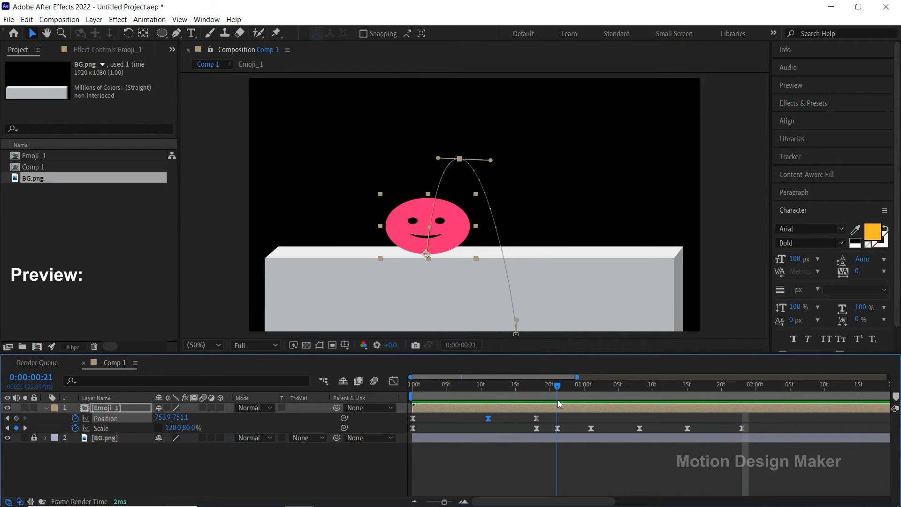
click(557, 428)
click(395, 381)
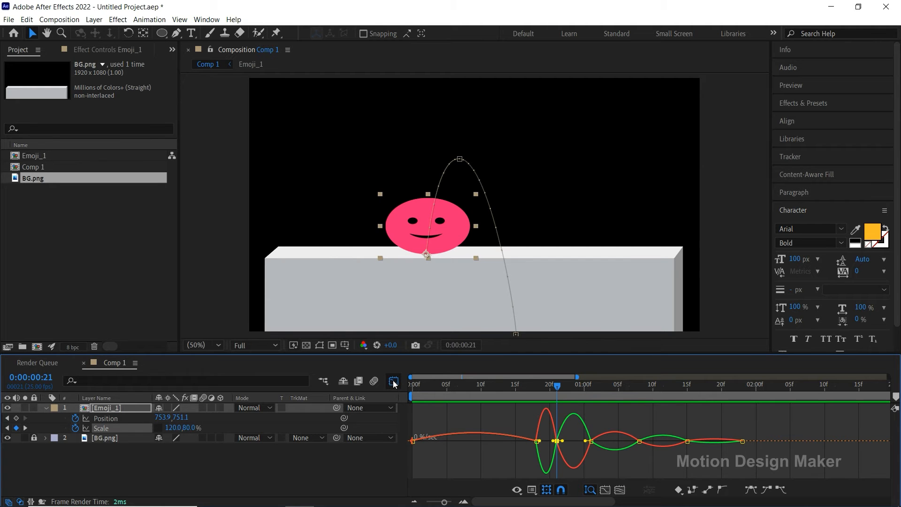
key(equal)
key(equal)
key(space)
mouse_move(564, 455)
mouse_down()
mouse_move(602, 455)
mouse_move(568, 442)
mouse_up()
click(587, 440)
key(ctrl+z)
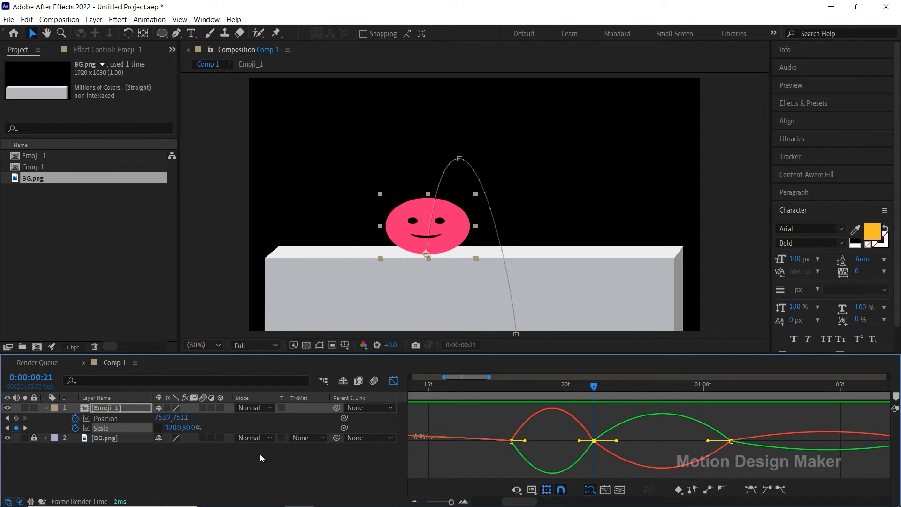
Step: Link the Scale dimensions and skew the speed curve between 0:00:00:18 and 0:00:00:21 into a fast-starting squash, and preview it
click(158, 428)
drag(579, 442, 515, 441)
click(512, 441)
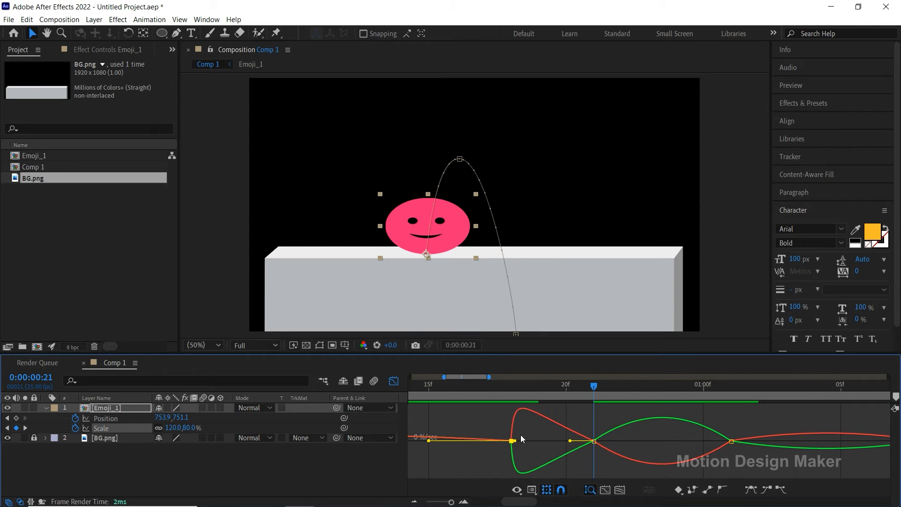
key(space)
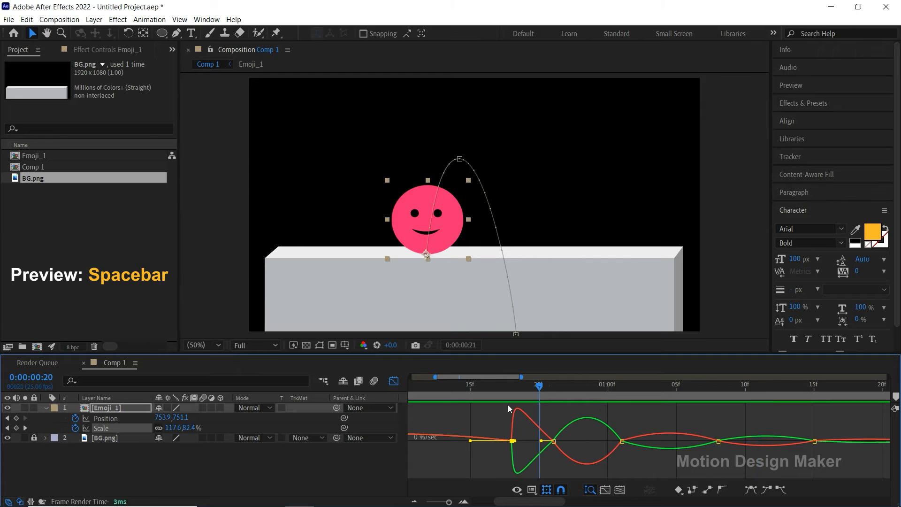
Step: Fine-tune the ease handles of the Scale keyframes at 0:00:00:21 and 0:00:01:01, previewing the landing after each adjustment
drag(557, 388, 567, 440)
key(space)
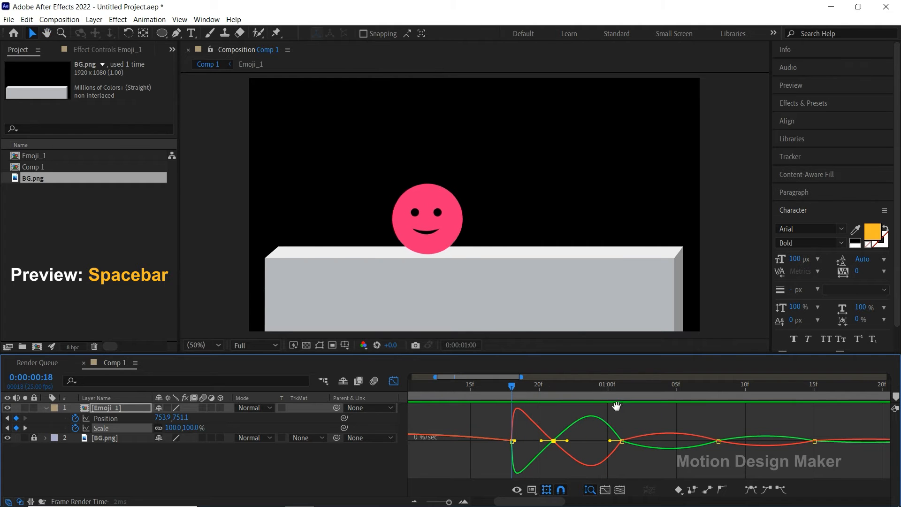
click(624, 400)
drag(627, 435, 607, 444)
key(space)
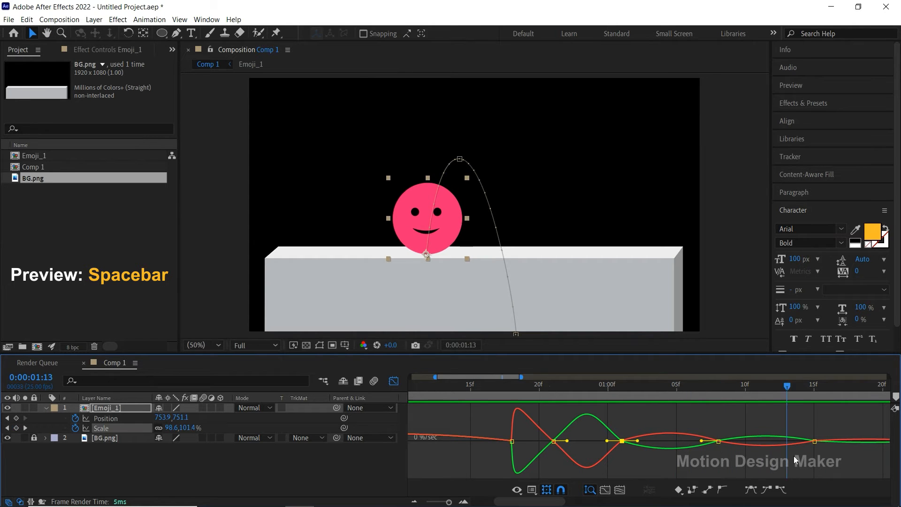
Step: Close the Graph Editor, preview the complete jump and landing from the start, and return to 0:00:00:00
click(397, 381)
click(536, 458)
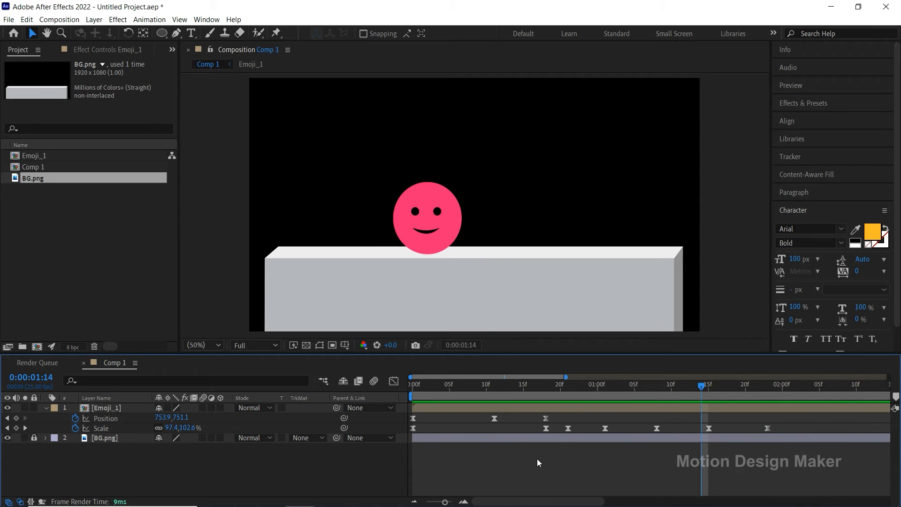
key(minus)
drag(627, 388, 407, 418)
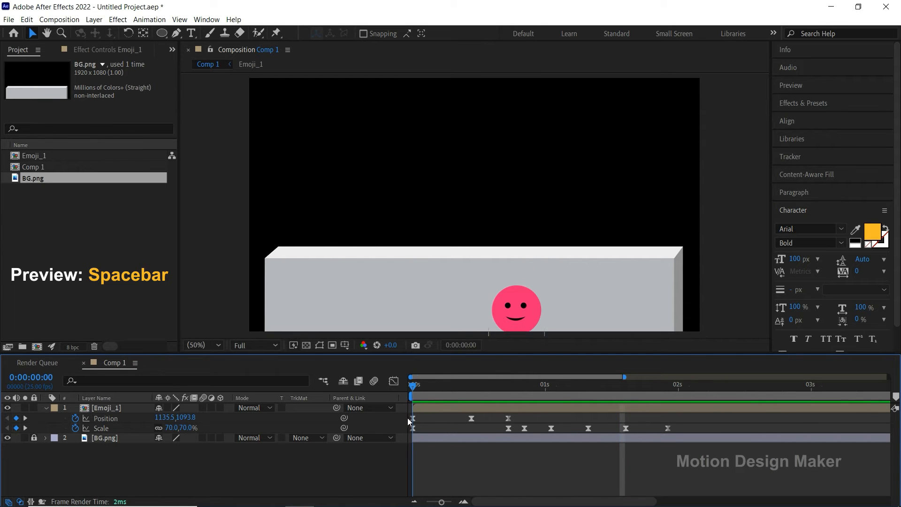
key(space)
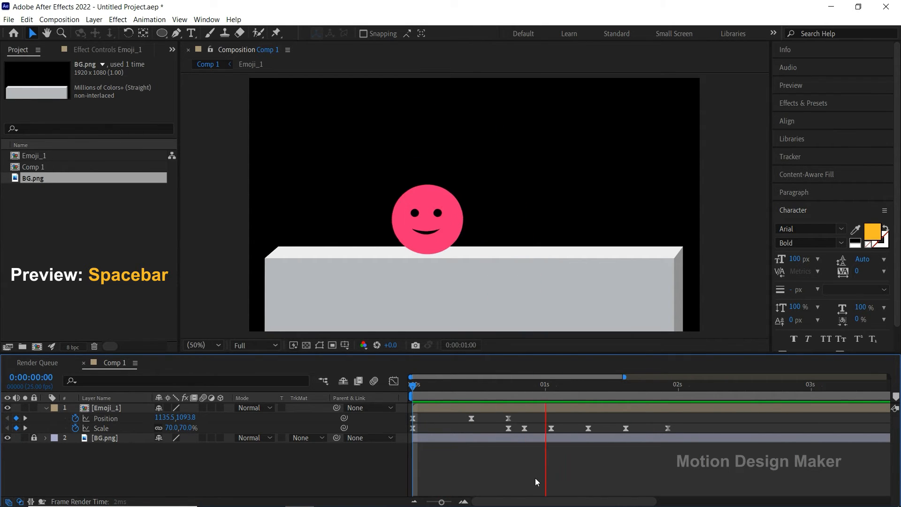
key(space)
drag(746, 384, 406, 410)
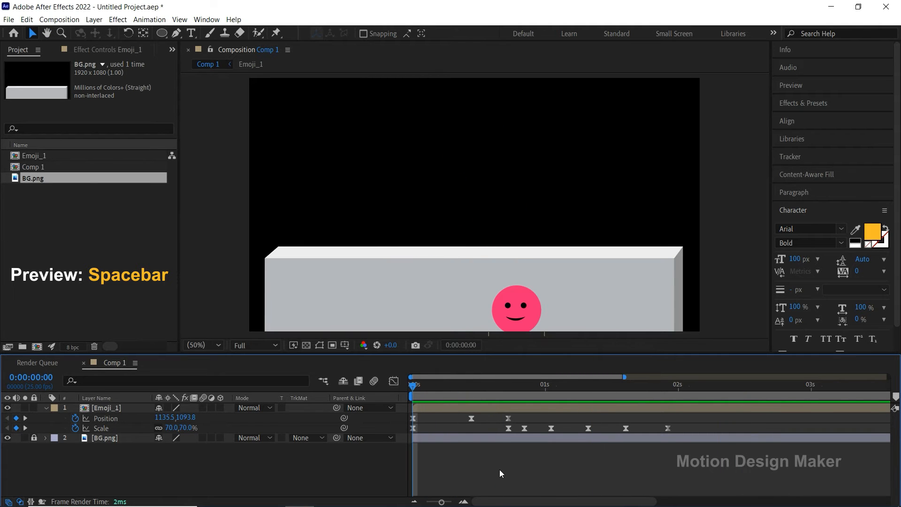
Step: Preview the jump, move the playhead to 0:00:00:14, and open the Emoji_1 pre-composition
key(space)
key(space)
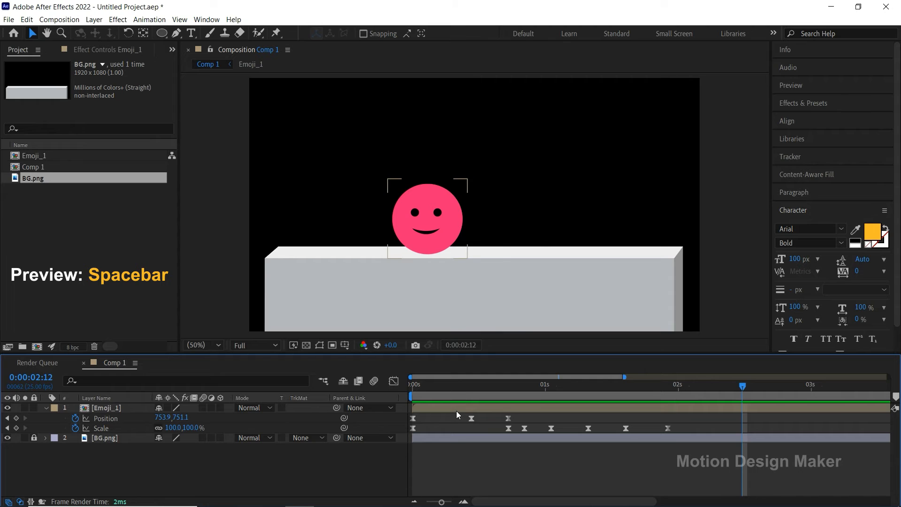
click(456, 410)
click(481, 394)
drag(481, 394, 491, 407)
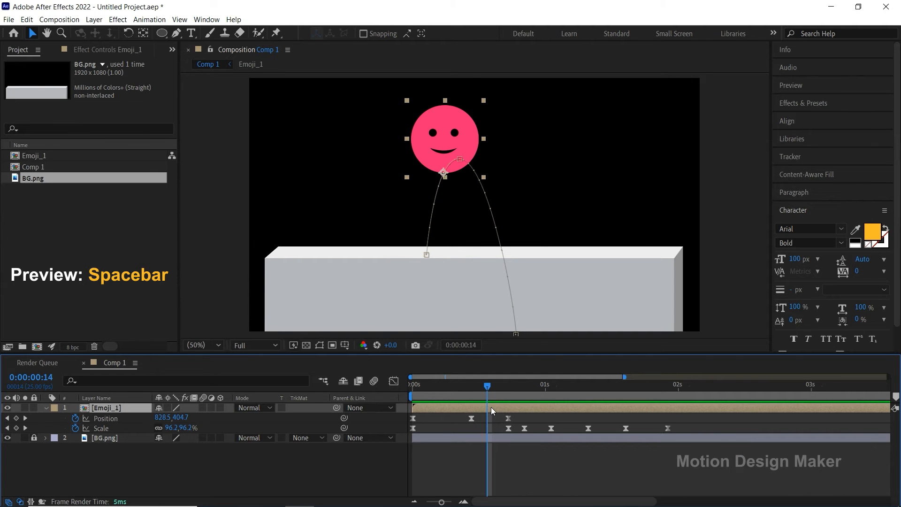
double_click(491, 407)
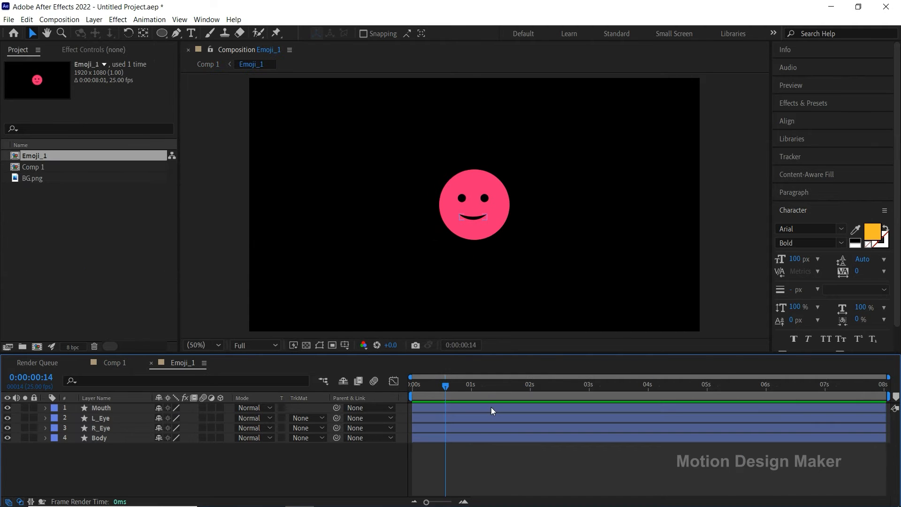
Step: Move the L_Eye and R_Eye layers above Mouth in the stack and enlarge the face in the viewer to 200%
click(124, 418)
shift+click(119, 427)
drag(120, 427, 121, 407)
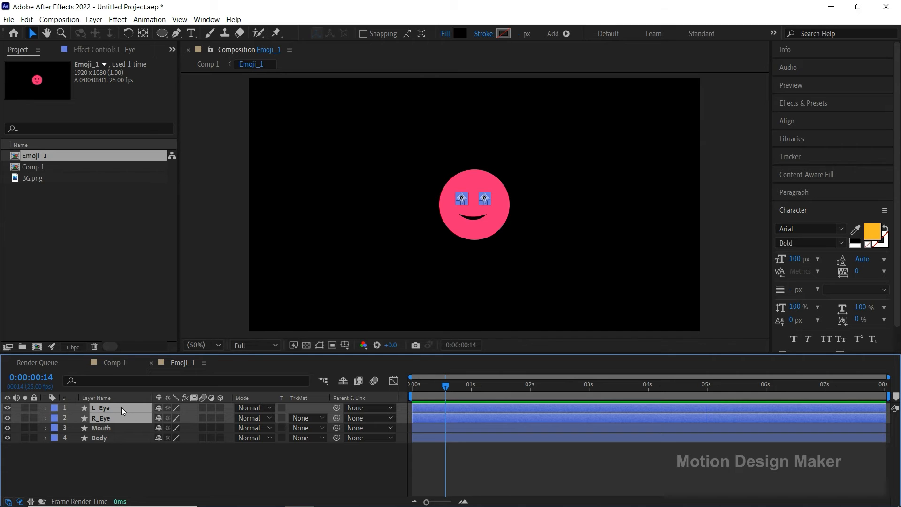
key(h)
scroll(489, 202, up, 4)
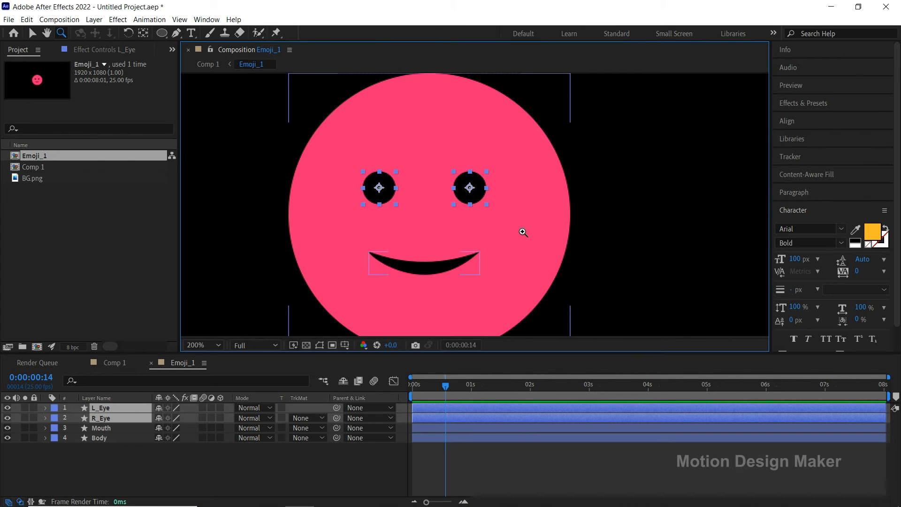
drag(522, 215, 528, 212)
key(v)
click(447, 447)
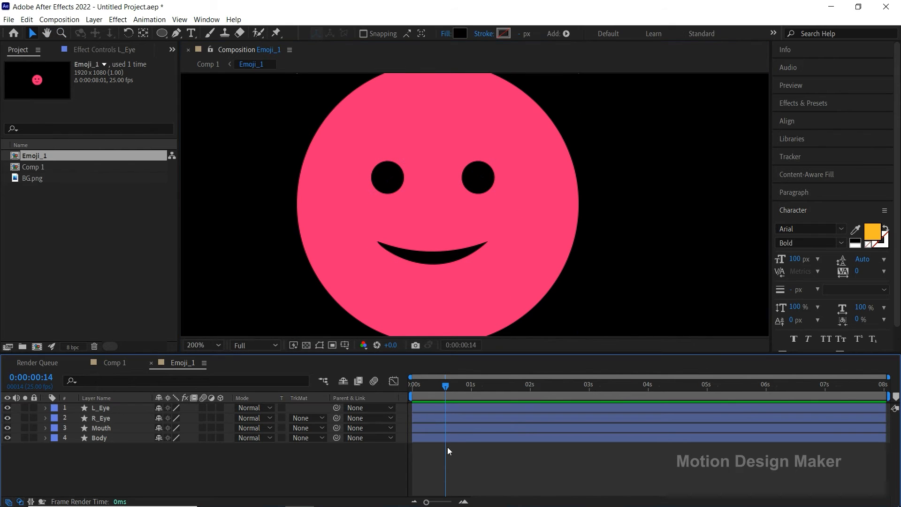
Step: Reveal Scale on L_Eye and R_Eye and set a starting Scale keyframe on both at 0:00:00:14
click(451, 410)
shift+click(450, 418)
key(s)
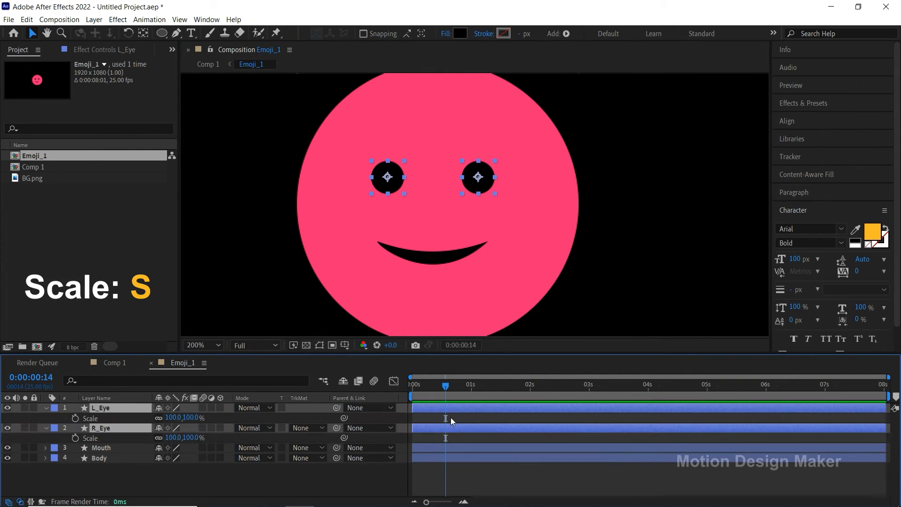
click(76, 418)
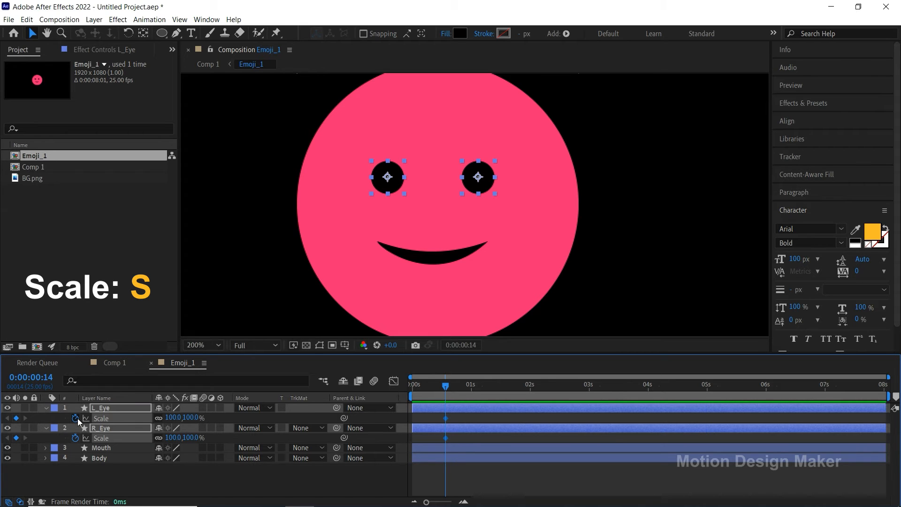
Step: At 0:00:00:19, close both eyes by keyframing their unlinked Scale to 100% wide and 10% high
drag(449, 387, 458, 388)
click(465, 409)
shift+click(463, 429)
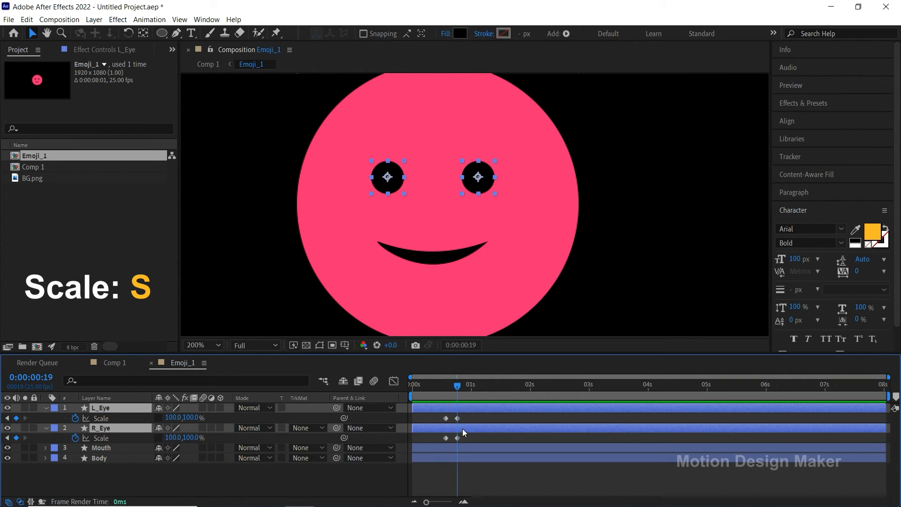
click(191, 418)
text(10)
key(Return)
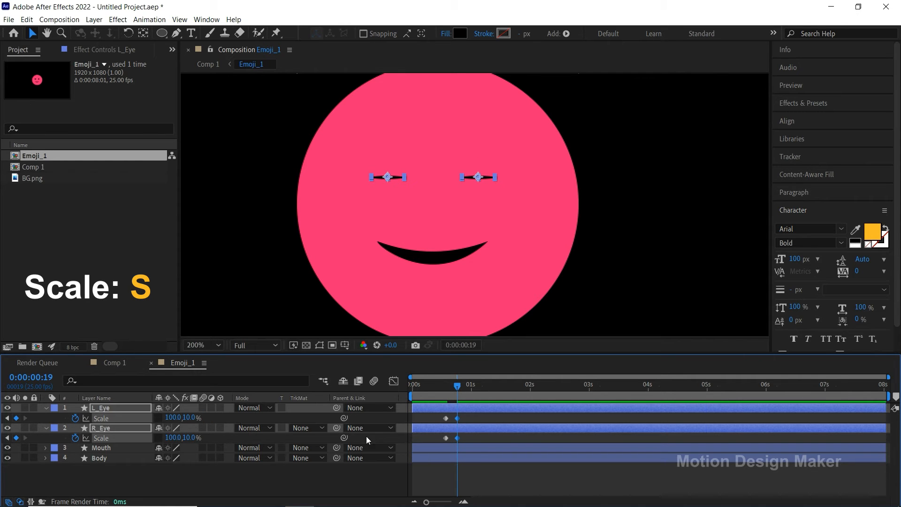
Step: Add a hold Scale keyframe on both eye layers at 0:00:00:23 to keep the eyes closed
drag(459, 387, 467, 386)
click(16, 418)
click(16, 438)
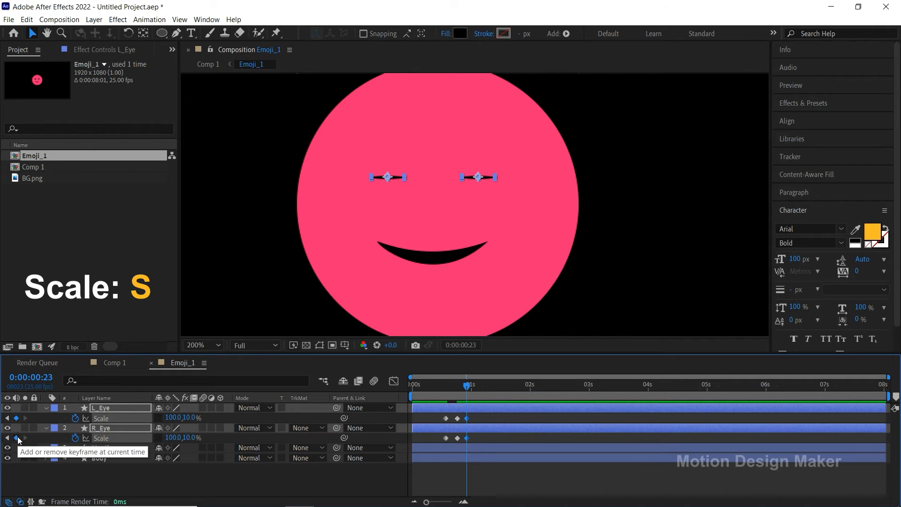
Step: At 0:00:01:03, add Scale keyframes on both eyes and set their vertical scale to 100% to reopen them
drag(473, 389, 480, 390)
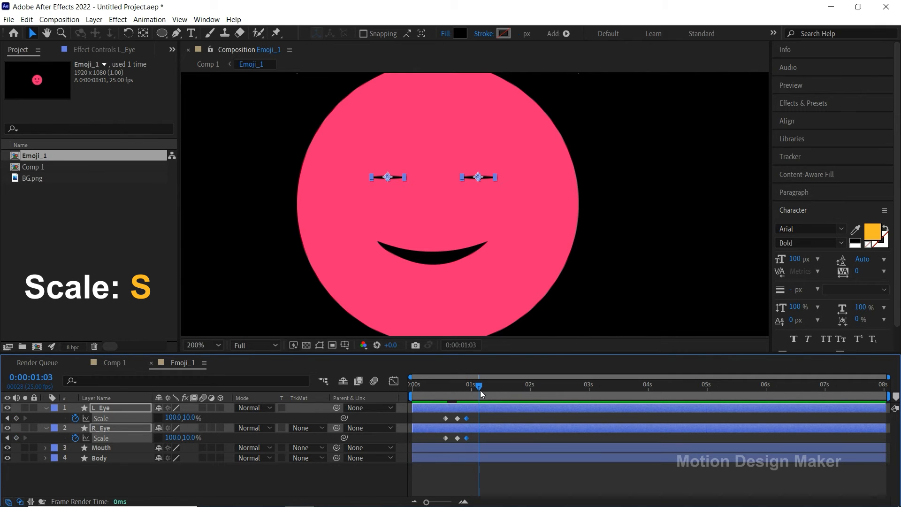
click(16, 437)
click(16, 418)
click(189, 418)
text(100)
key(Return)
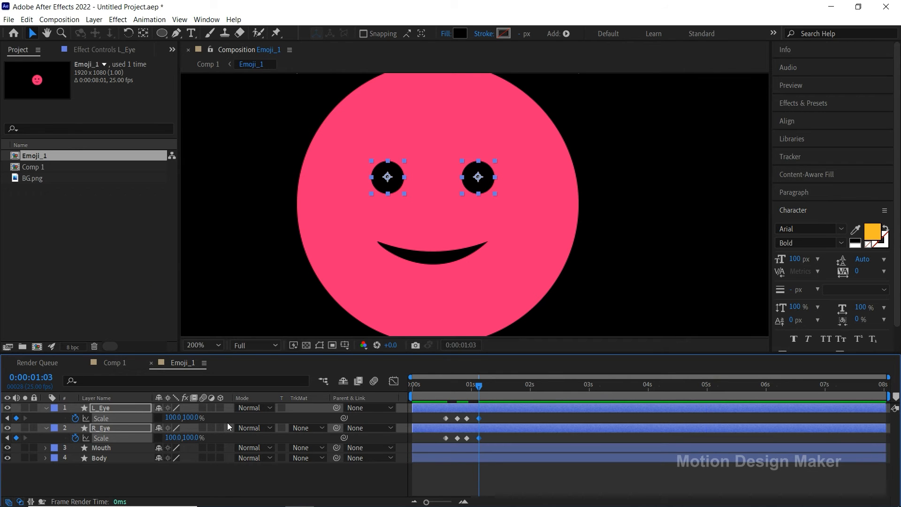
Step: Deselect the eye layers and preview the blink from the start of the composition
click(478, 471)
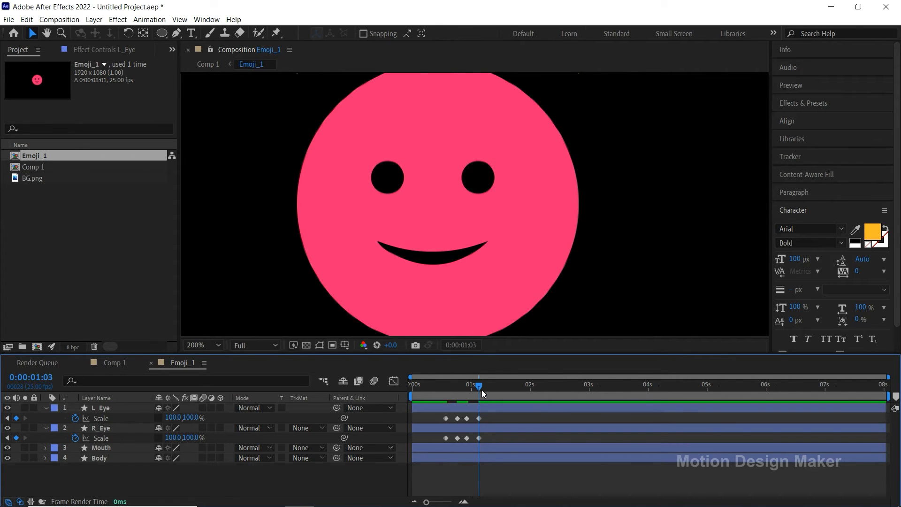
key(space)
click(415, 397)
key(space)
Step: Copy L_Eye's four blink Scale keyframes and paste them at 0:00:01:24
drag(536, 390, 442, 421)
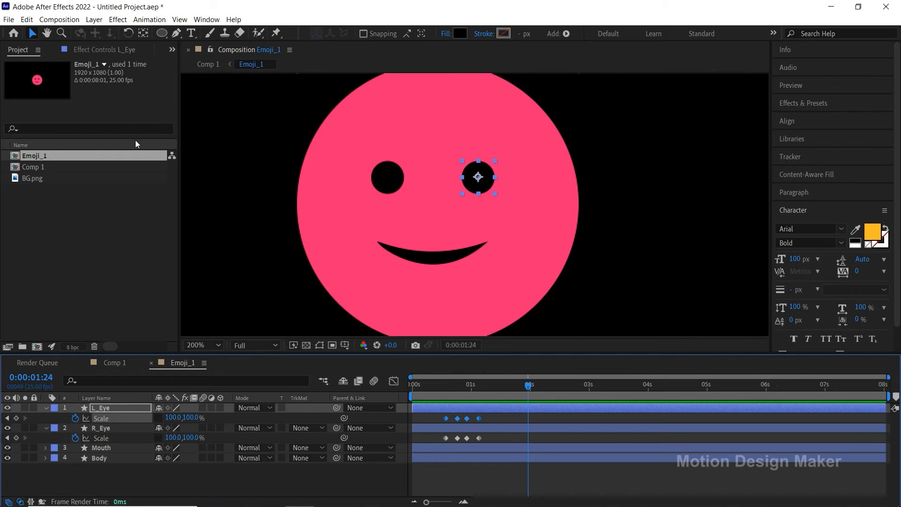
click(27, 19)
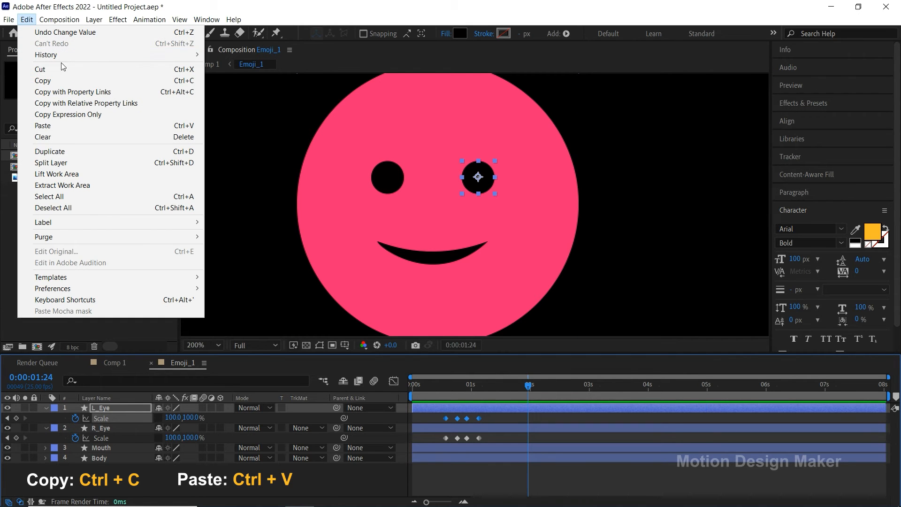
click(67, 77)
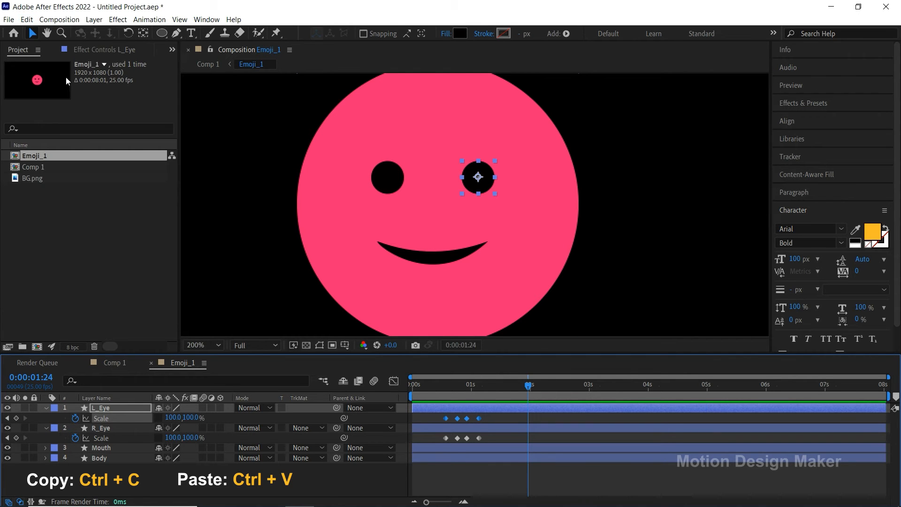
click(26, 20)
click(83, 124)
Step: Paste the copied blink keyframes onto L_Eye's Scale again at 0:00:03:11 and 0:00:05:00
drag(541, 387, 615, 399)
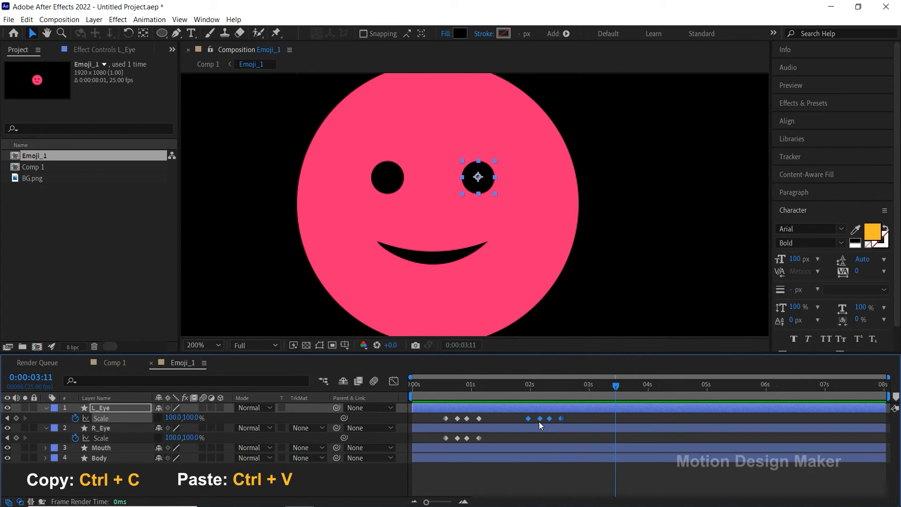
click(26, 19)
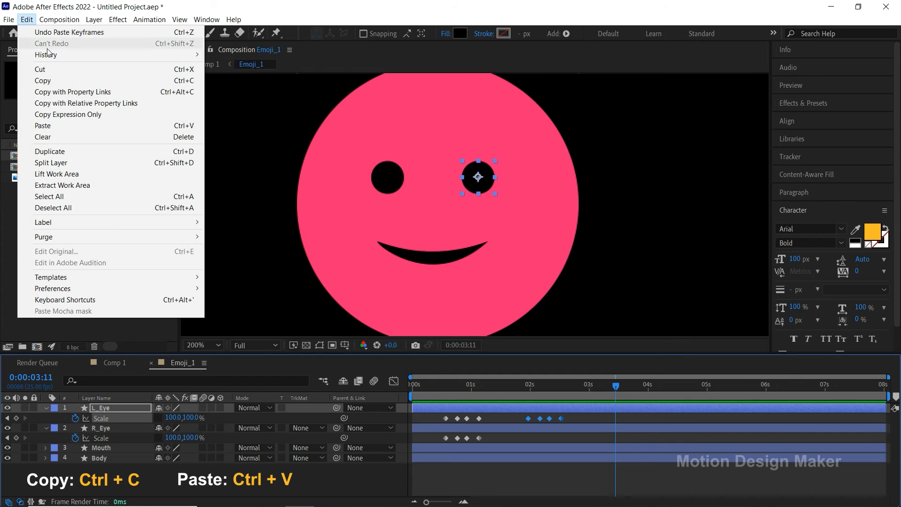
click(105, 122)
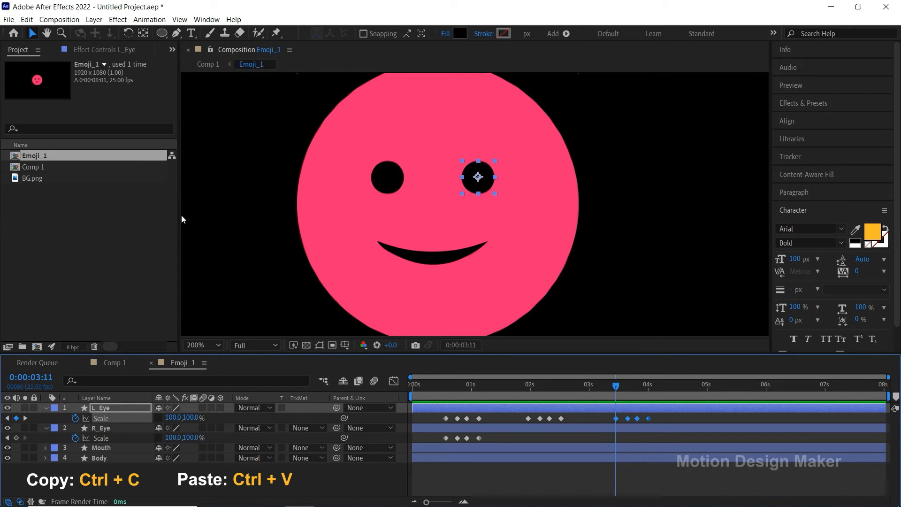
drag(616, 386, 708, 406)
click(29, 21)
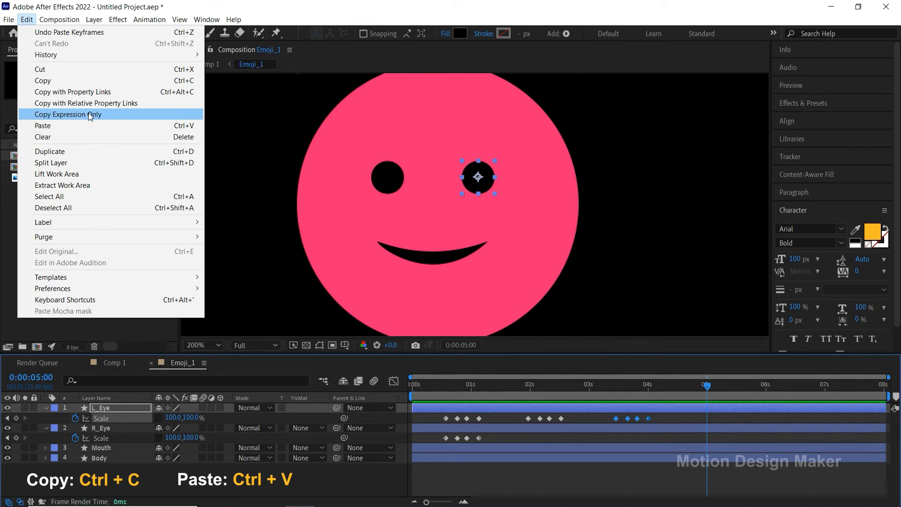
click(92, 126)
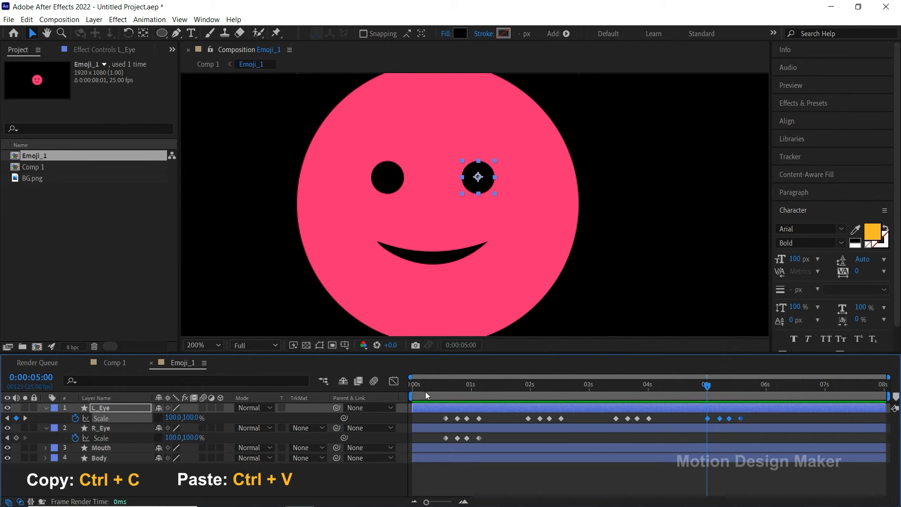
Step: Copy R_Eye's four blink Scale keyframes and paste them at 0:00:01:24, aligned with L_Eye's second blink
drag(696, 392, 437, 443)
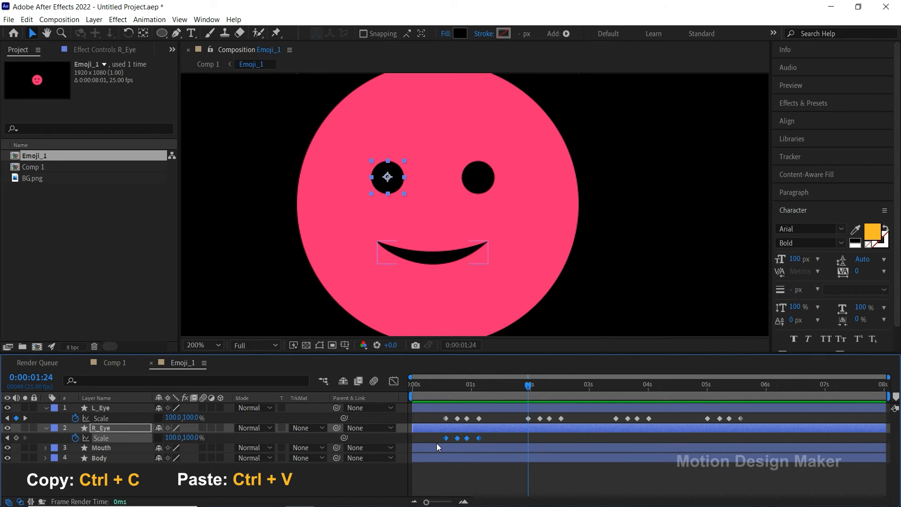
click(30, 21)
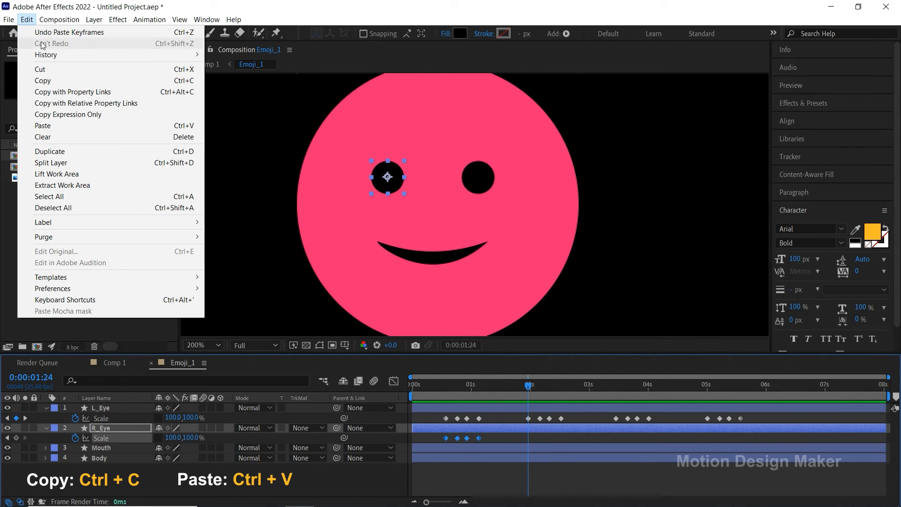
click(81, 78)
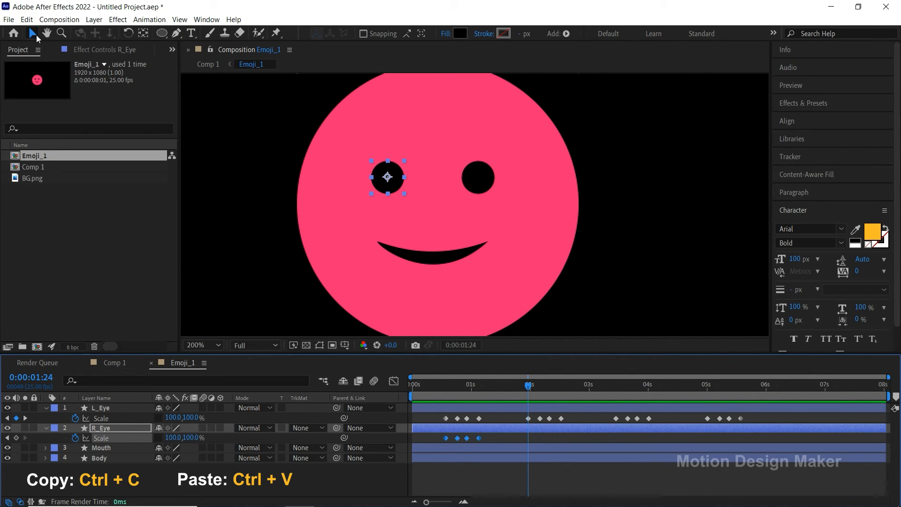
click(29, 21)
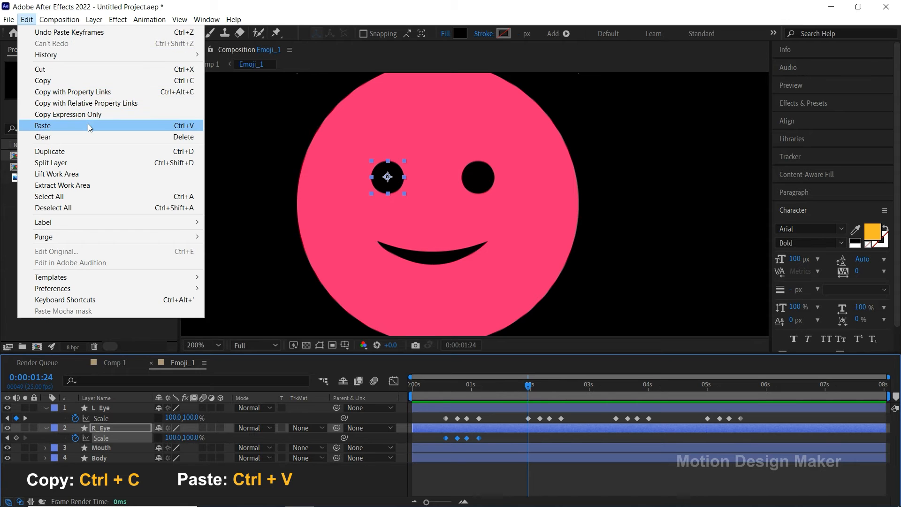
click(88, 125)
Step: Paste the copied blink keyframes onto R_Eye's Scale again at 0:00:03:11 and 0:00:05:00
drag(528, 385, 614, 411)
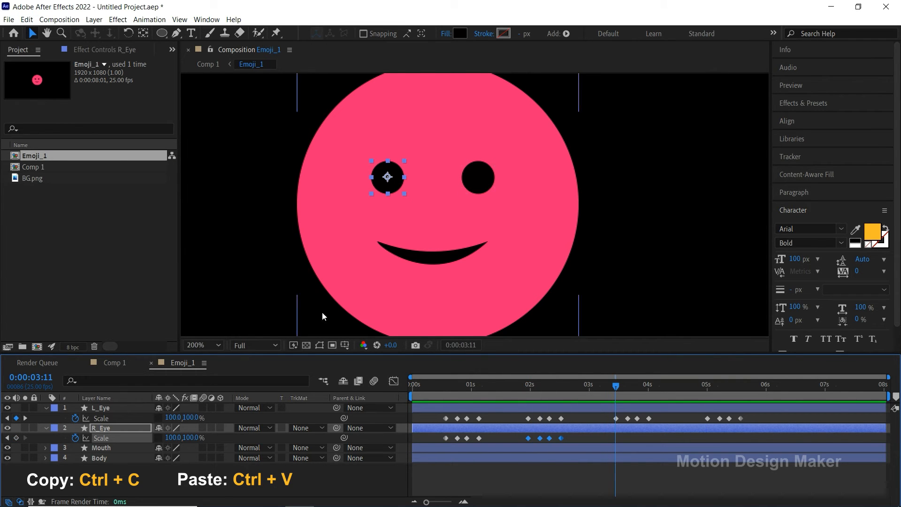
click(27, 19)
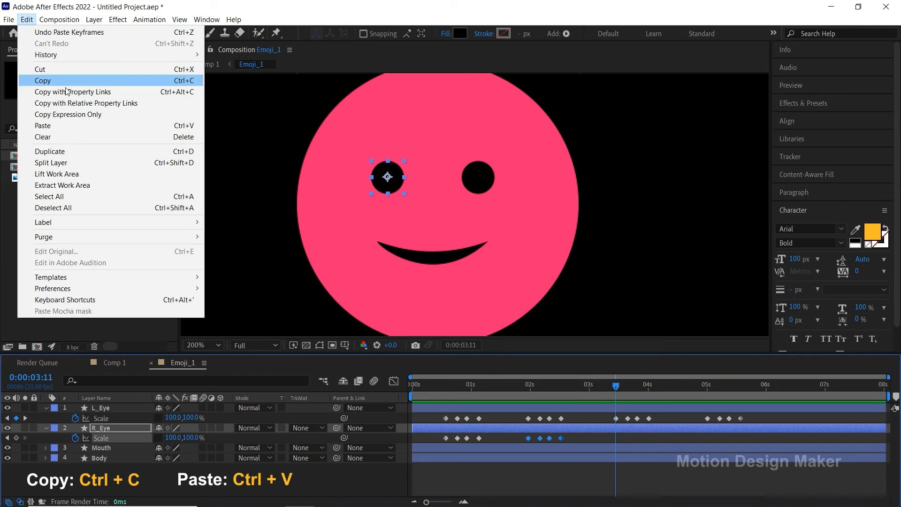
click(85, 124)
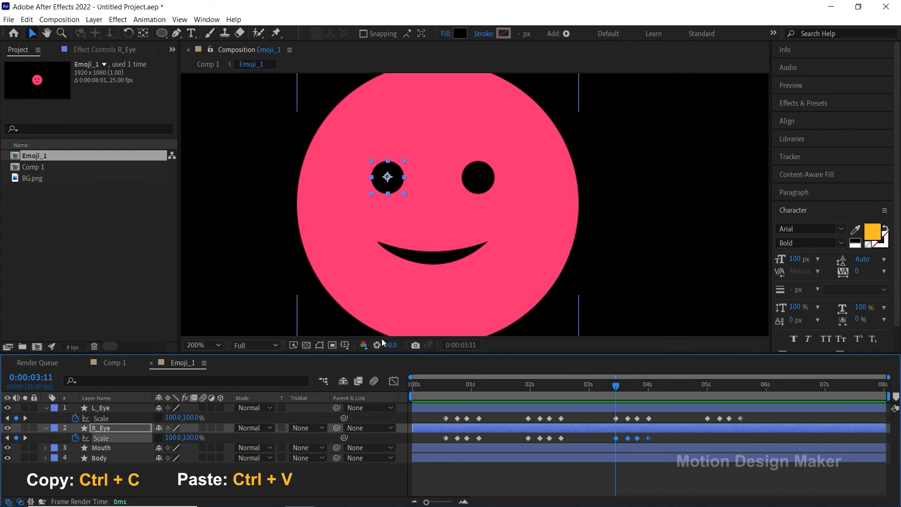
drag(616, 386, 709, 409)
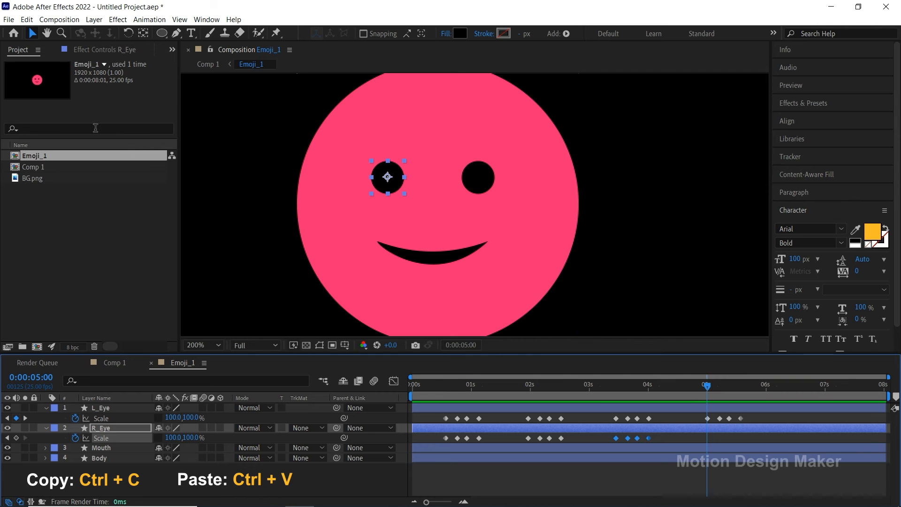
click(29, 22)
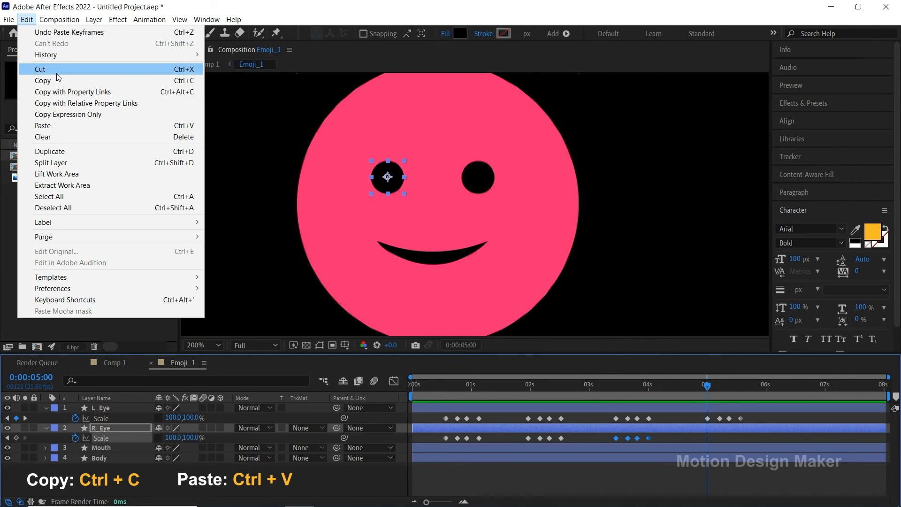
click(88, 125)
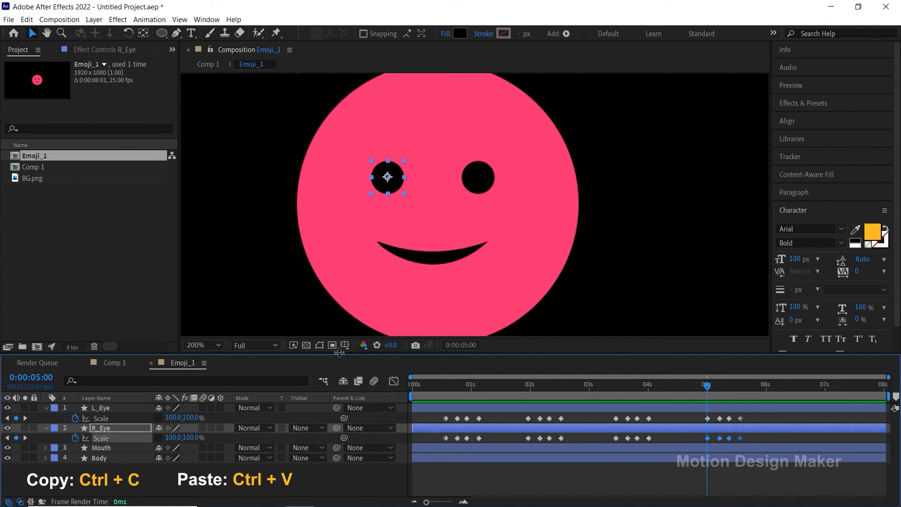
Step: Preview the repeated blinks in Emoji_1 and return to Comp 1 through the mini-flowchart
key(space)
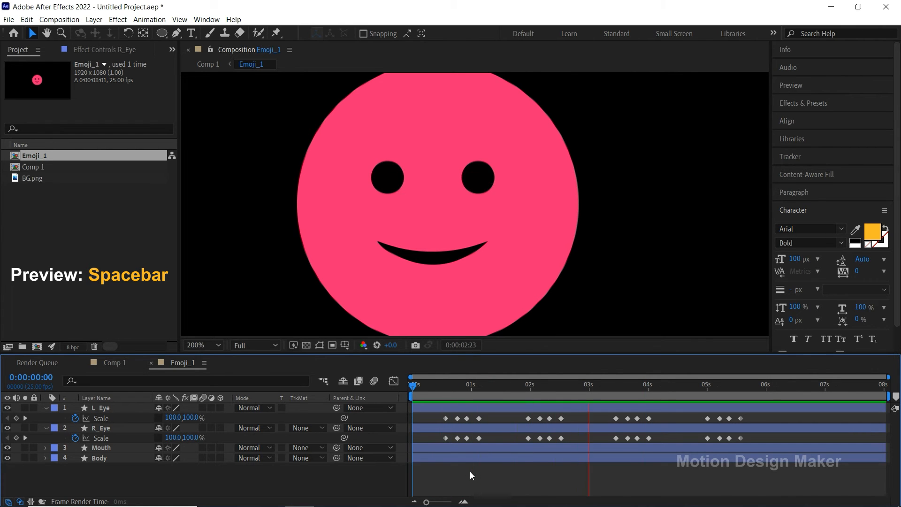
key(space)
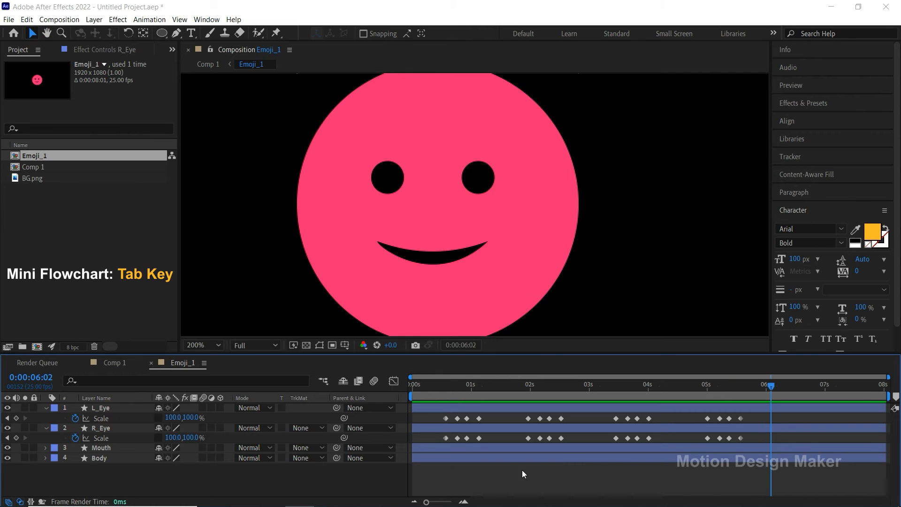
key(Tab)
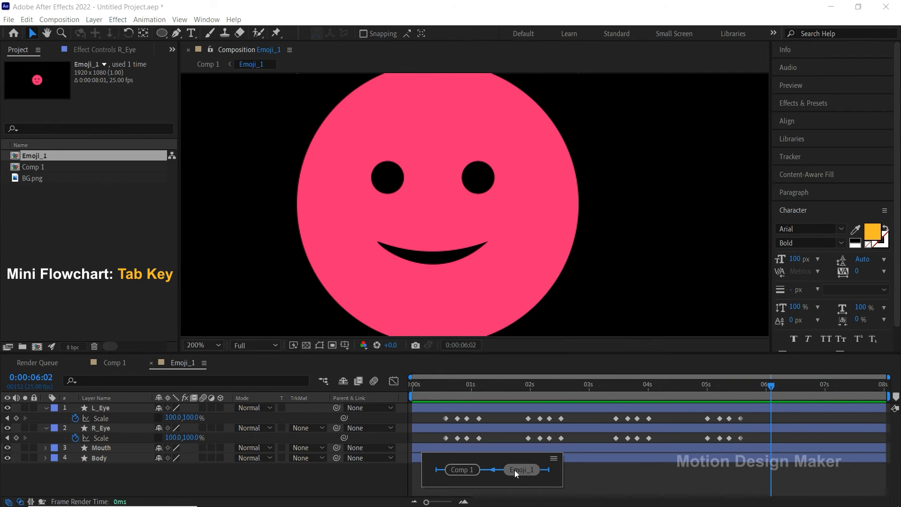
click(475, 470)
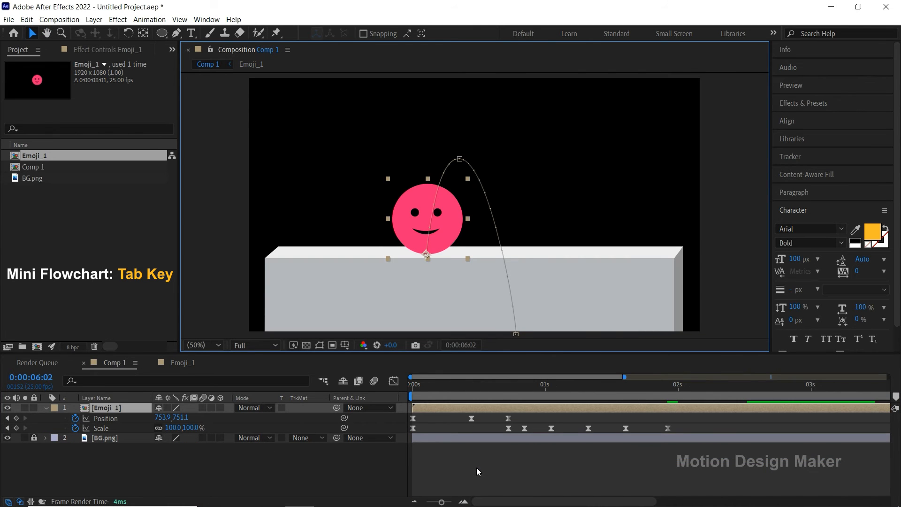
Step: Preview the emoji's jump and blinks in Comp 1, showing the full timeline, and return to the first frame
key(space)
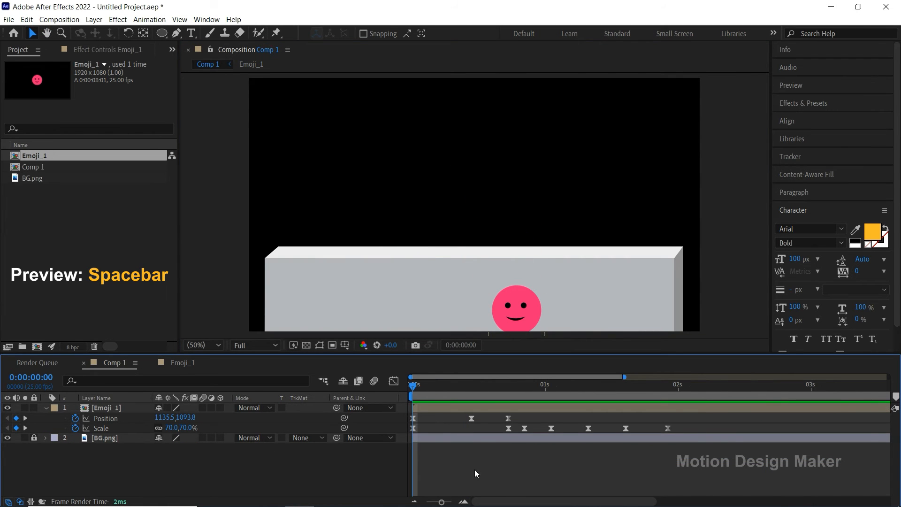
drag(523, 390, 399, 398)
key(space)
drag(506, 392, 472, 398)
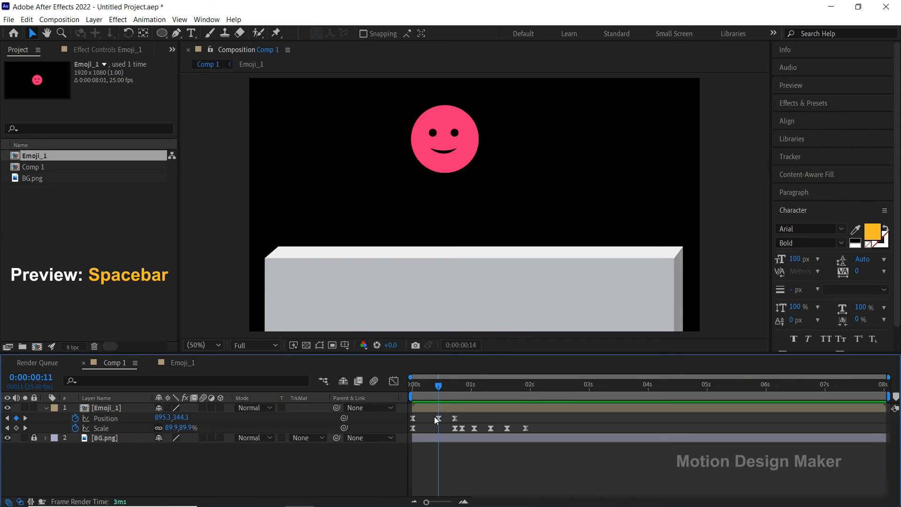
drag(435, 416, 410, 420)
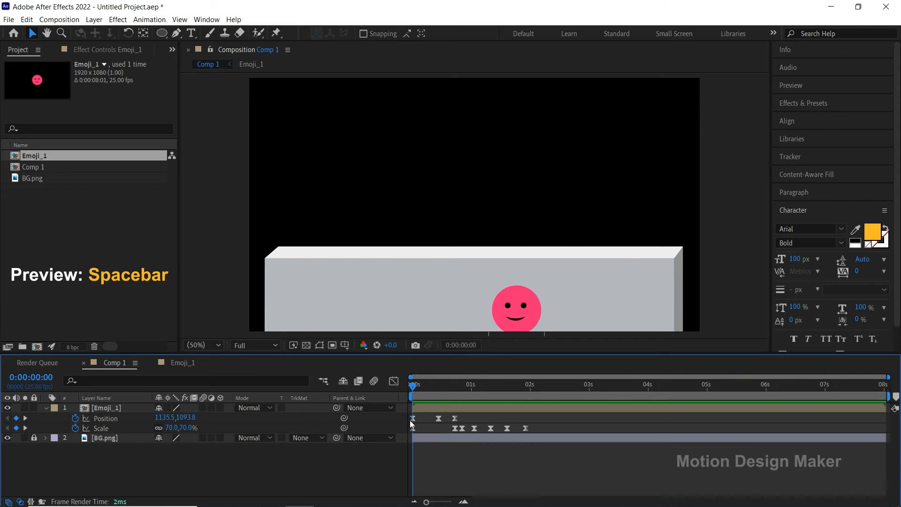
Step: Duplicate the Emoji_1 layer and its source composition, and replace the duplicate layer's source with Emoji_2
click(429, 408)
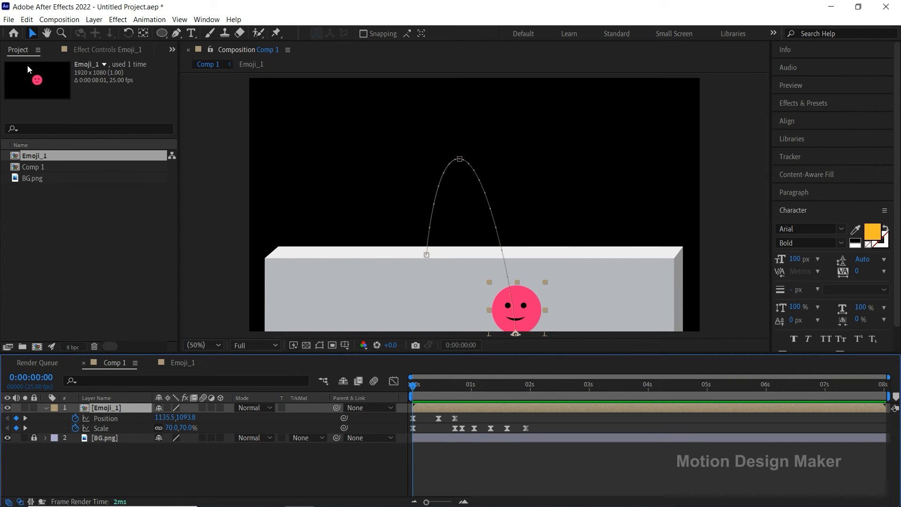
click(26, 20)
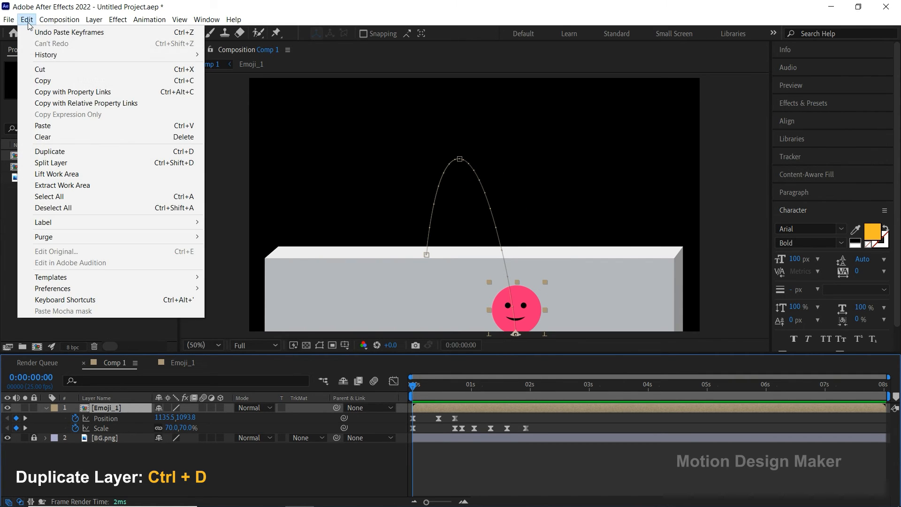
click(85, 151)
click(49, 159)
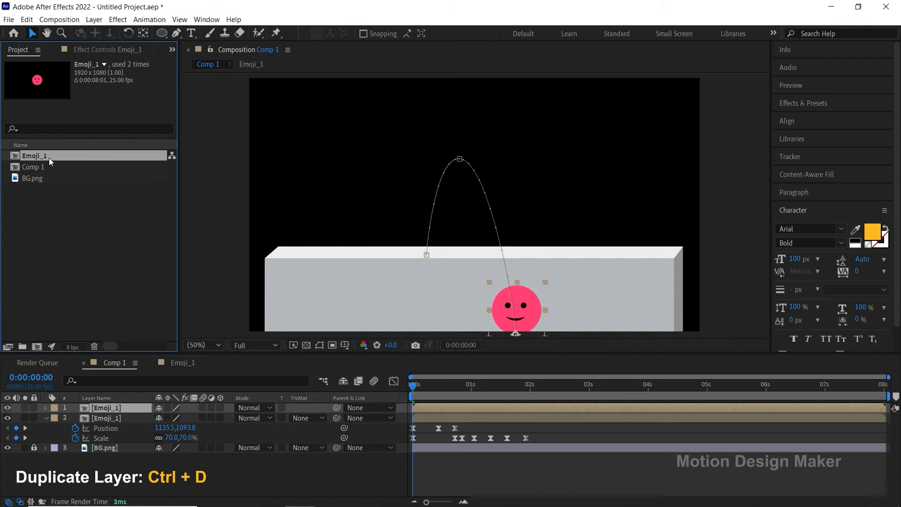
click(27, 20)
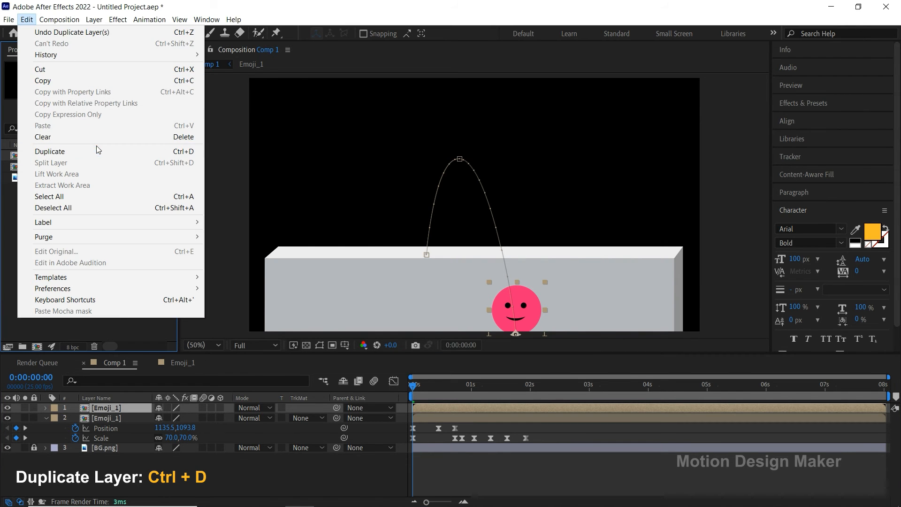
click(98, 150)
drag(65, 158, 116, 411)
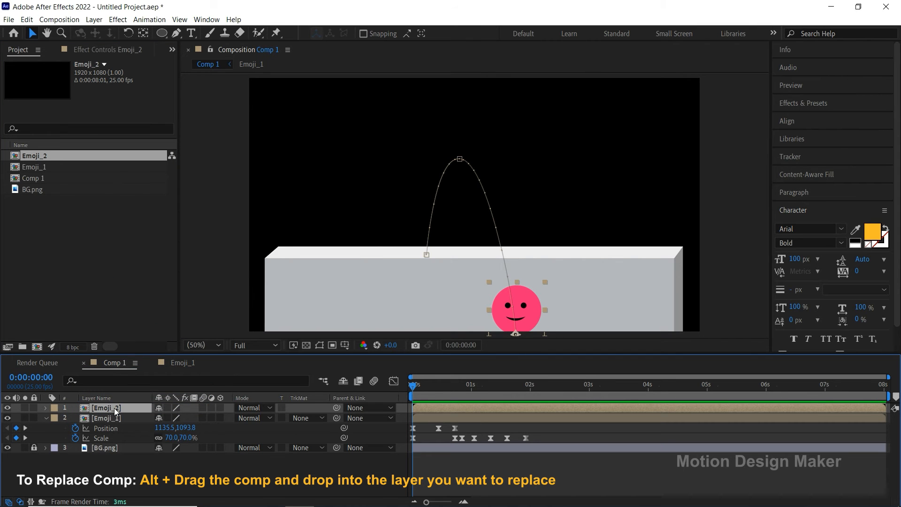
Step: Reveal Emoji_2's Position keyframes, go to 0:00:00:18, and copy the hex code FDB928 from the text fill color
key(p)
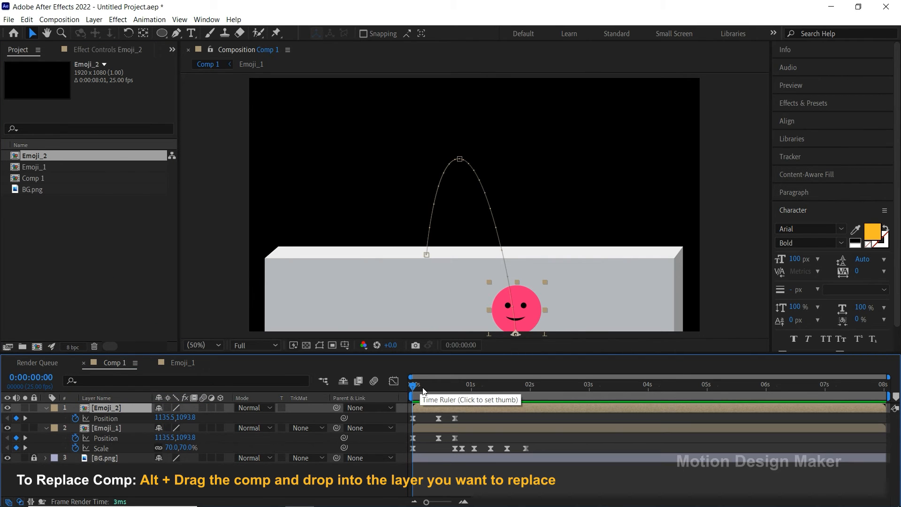
drag(421, 390, 455, 389)
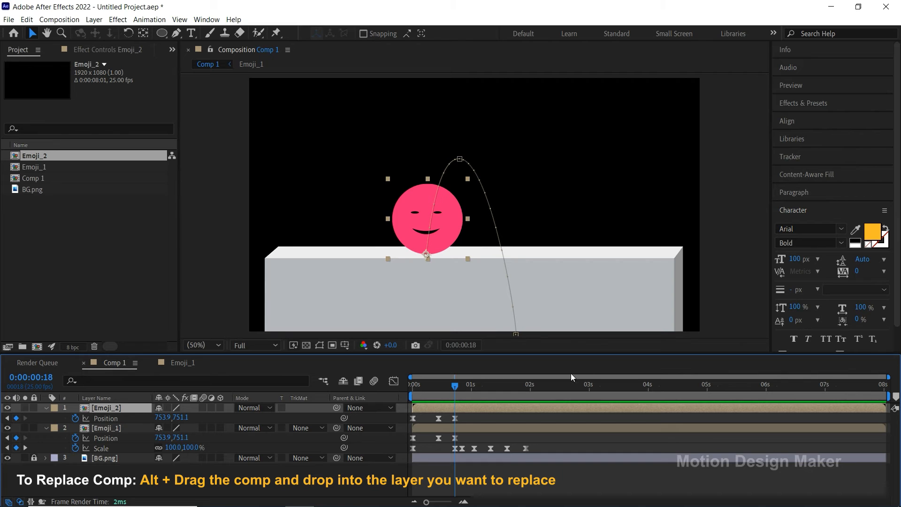
click(872, 231)
right_click(233, 345)
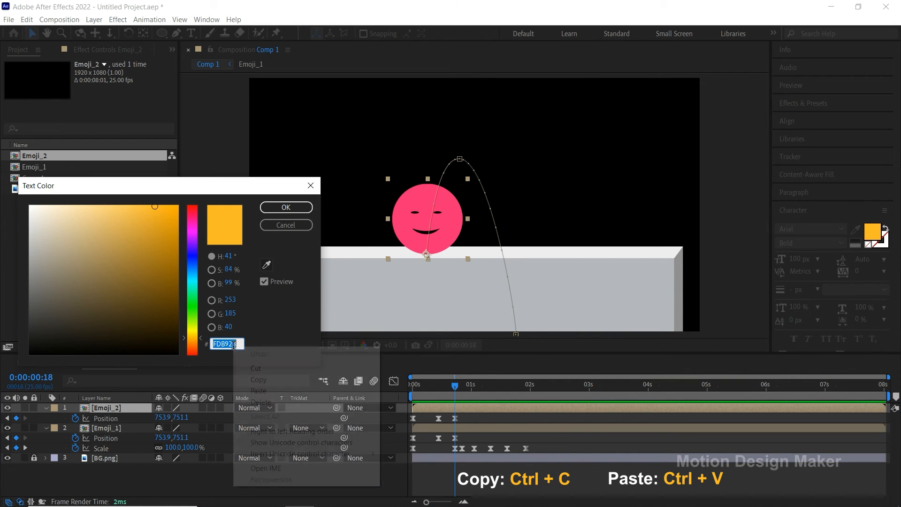
click(277, 379)
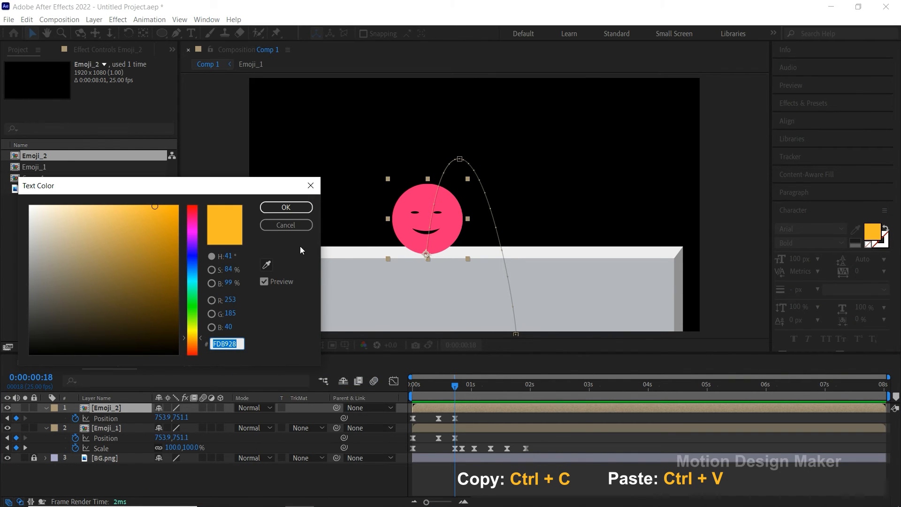
click(311, 185)
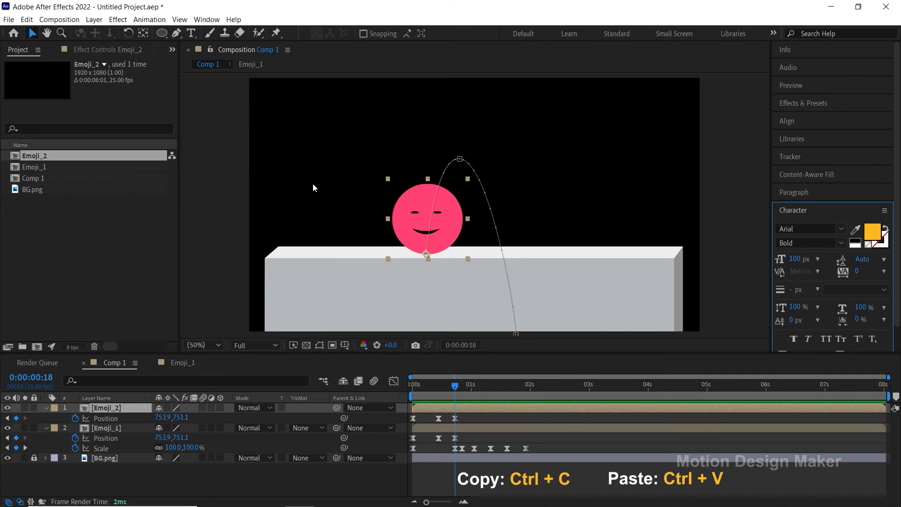
Step: Open the Emoji_2 composition and set the Body layer's fill color to the copied hex code FDB928
double_click(455, 407)
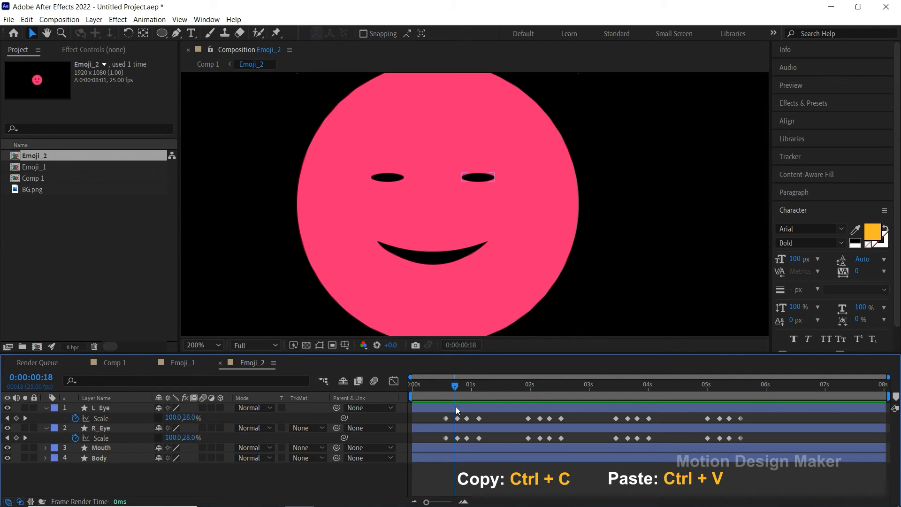
scroll(480, 333, down, 1)
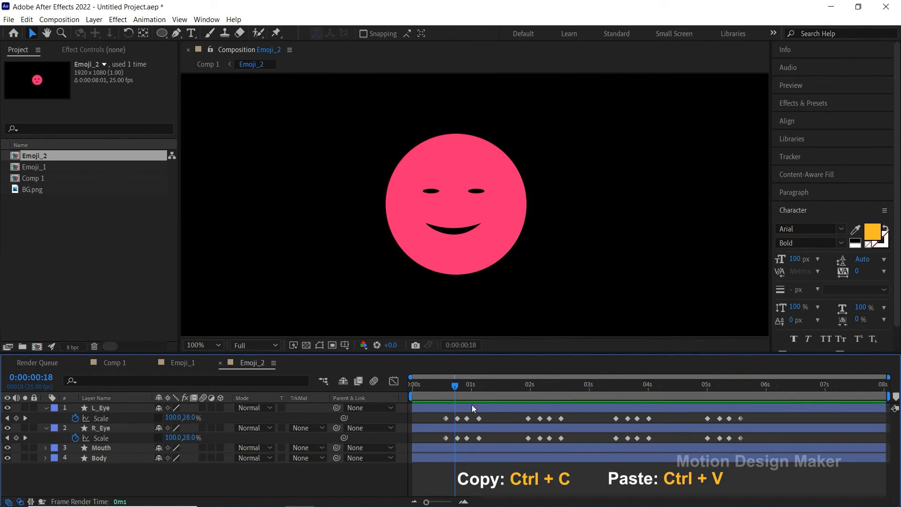
click(458, 458)
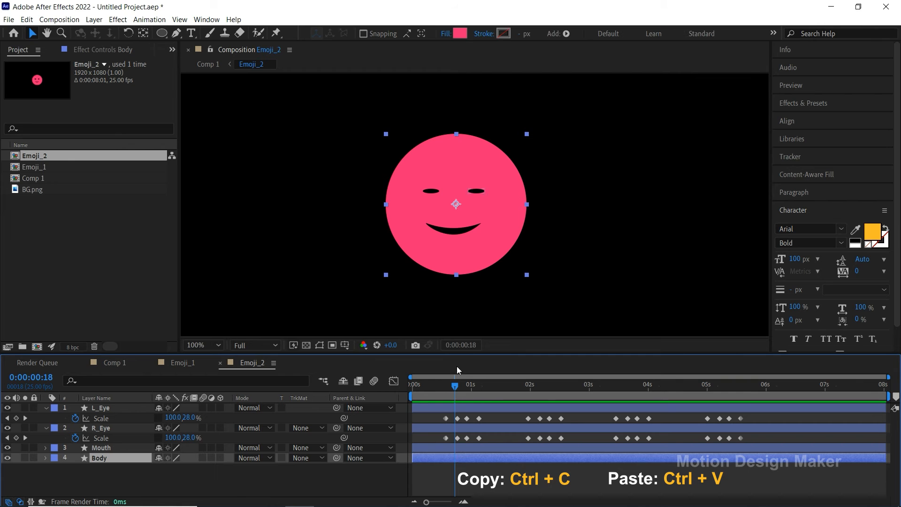
click(460, 33)
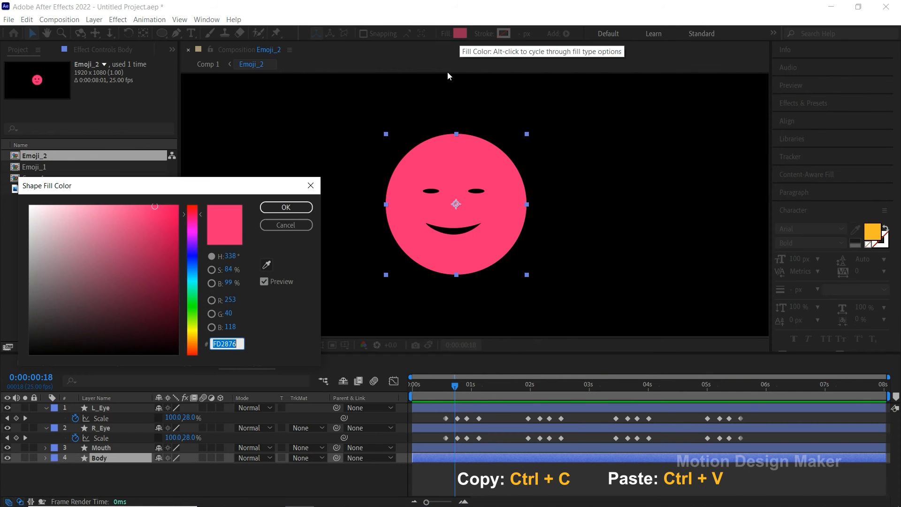
right_click(235, 345)
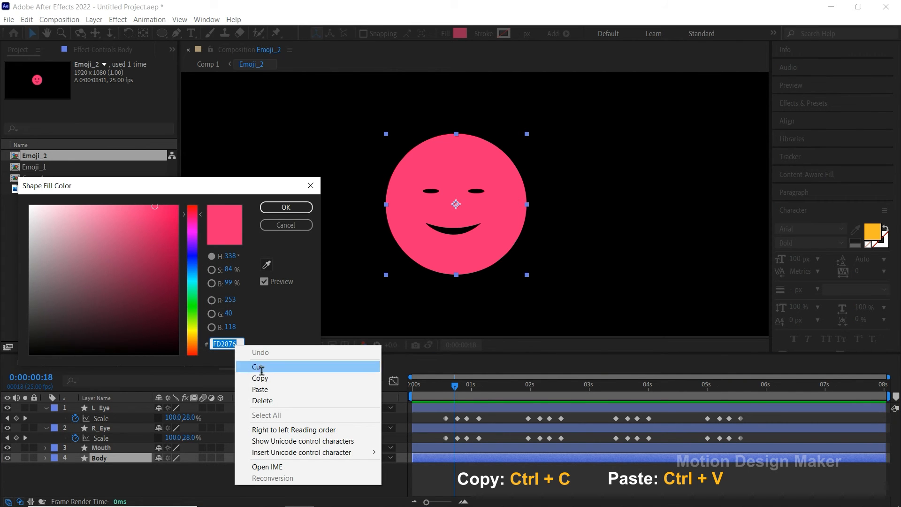
click(262, 401)
right_click(225, 343)
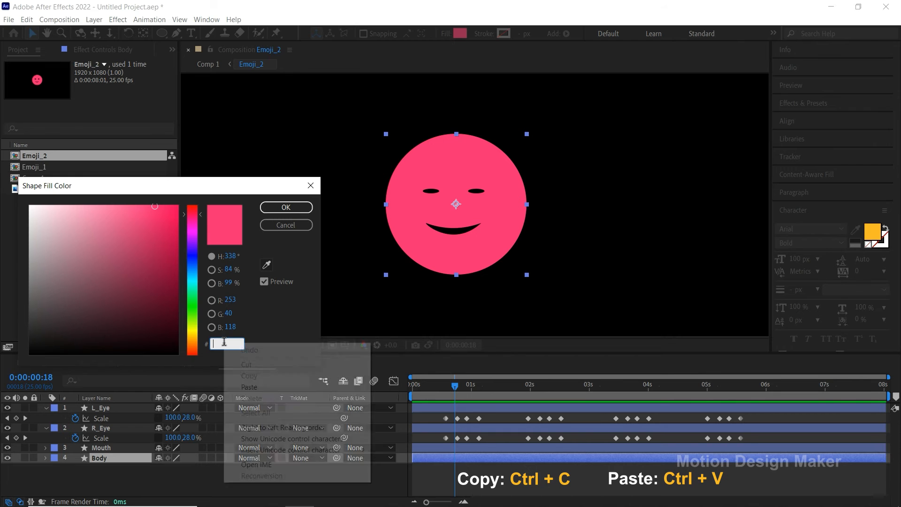
click(250, 388)
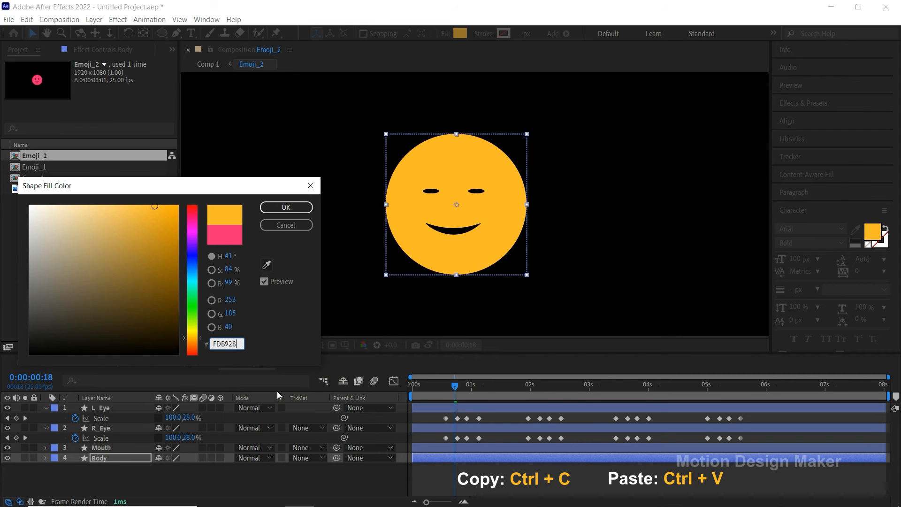
click(308, 211)
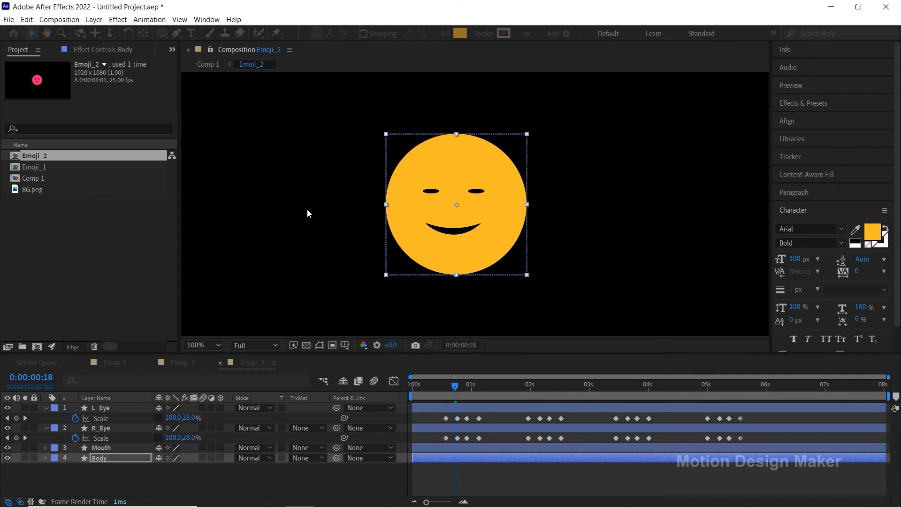
Step: Check the recolored face in Emoji_2, return to Comp 1 through the mini-flowchart, and preview the animation
click(462, 480)
drag(455, 388, 412, 394)
key(Tab)
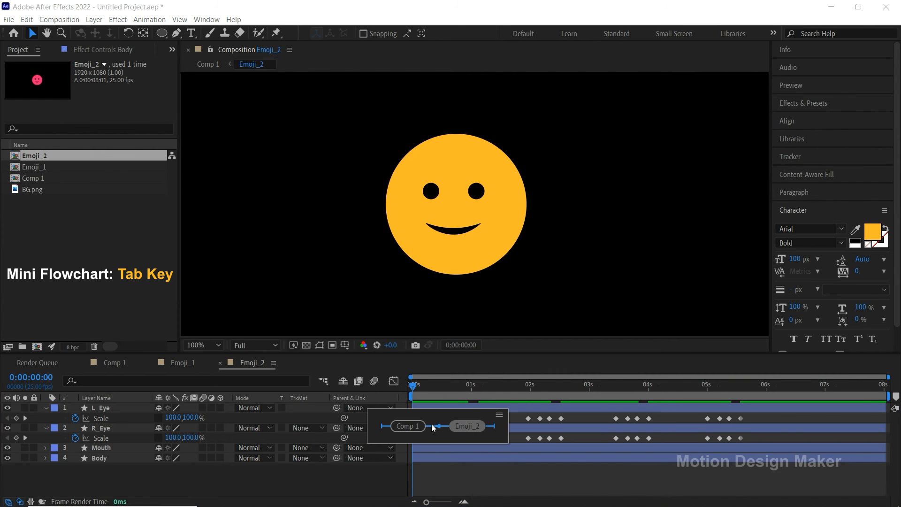
click(421, 426)
click(497, 475)
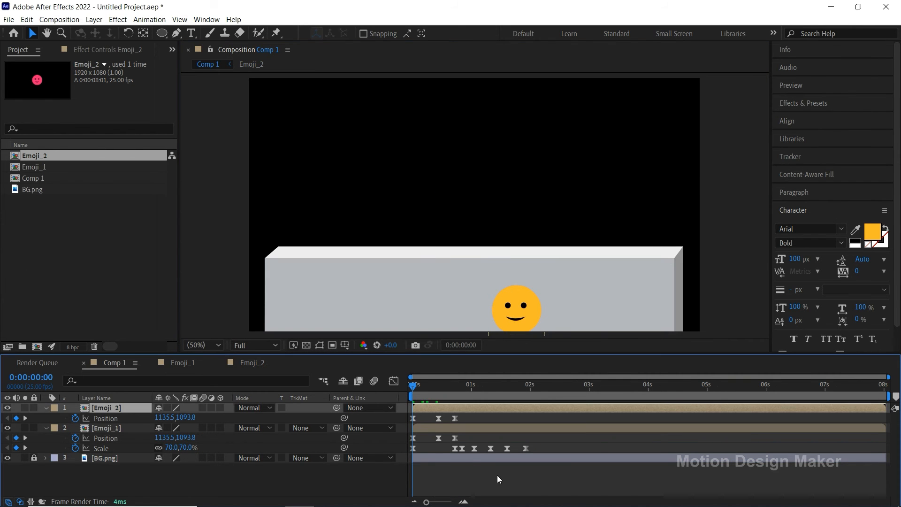
key(space)
Step: At 0:00:00:18, select all of Emoji_2's Position keyframes and shift its whole path beside the pink emoji, to 1097.9, 751.1
click(463, 397)
drag(463, 398, 455, 400)
click(457, 407)
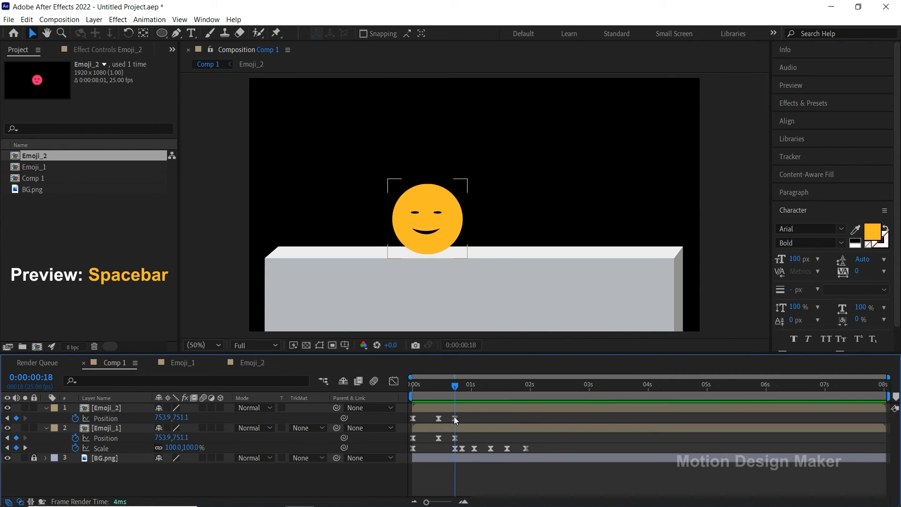
click(454, 416)
click(115, 418)
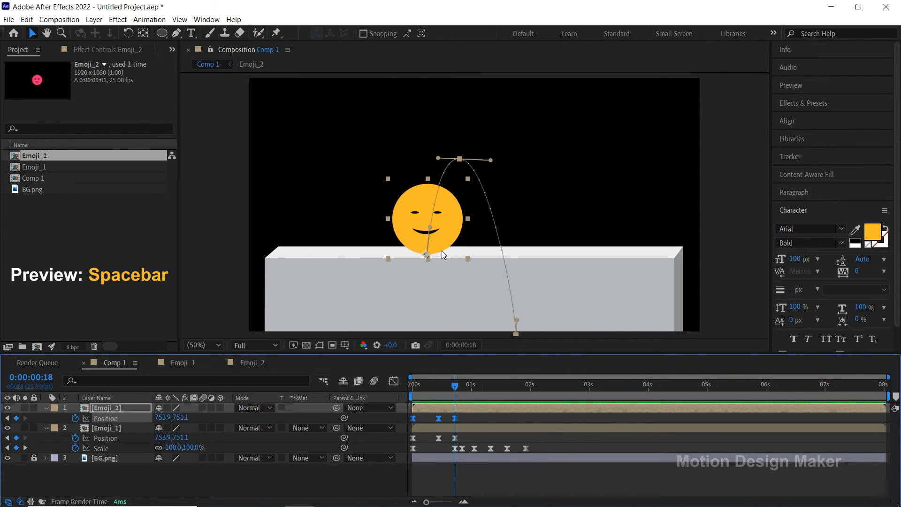
drag(442, 252, 523, 252)
click(469, 479)
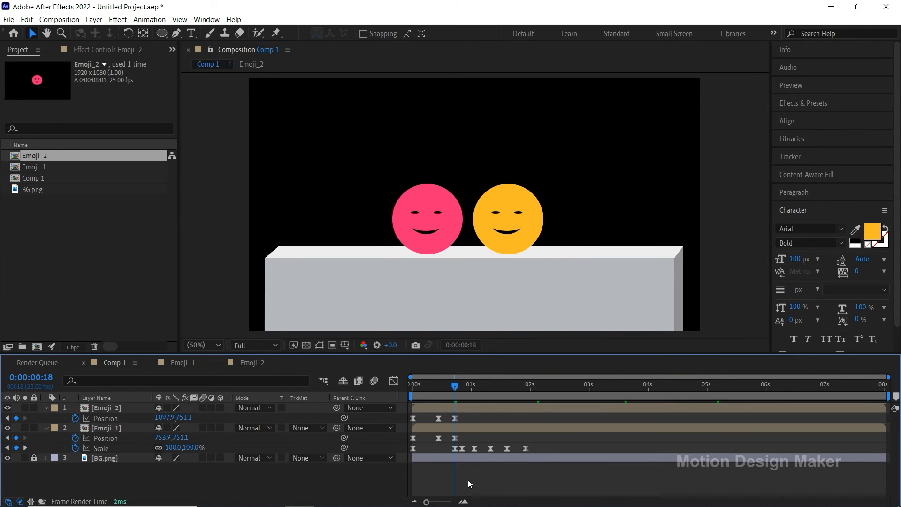
Step: Shift both whole paths so Emoji_1 rests at 619.9, 751.1 and Emoji_2 at 1035.9, 751.1, and preview both jumps
click(114, 438)
drag(466, 249, 435, 236)
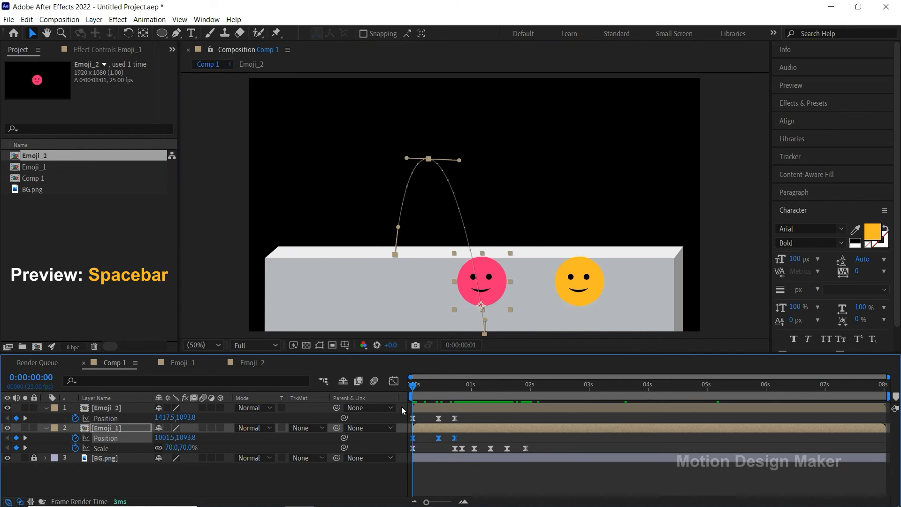
click(444, 470)
key(space)
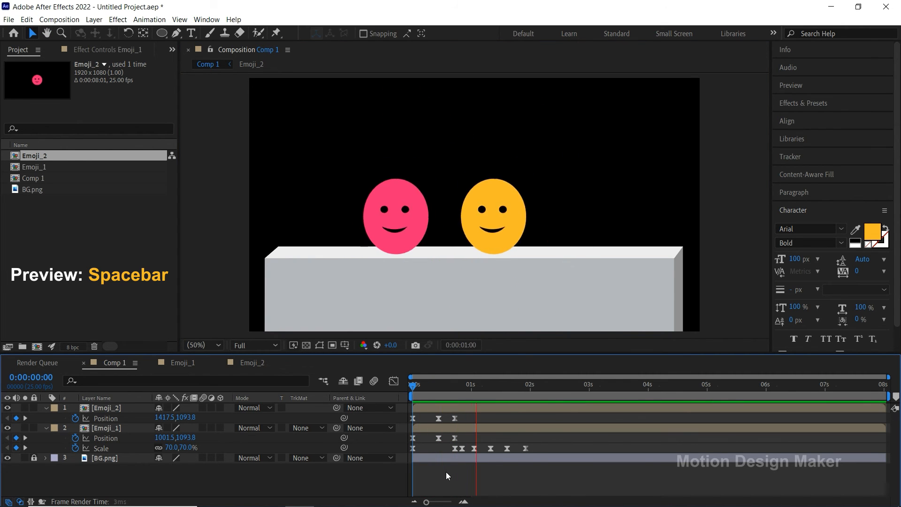
Step: At 0:00:00:00, move Emoji_2's starting Position closer to the pink emoji, to 1163.5, 1093.8
drag(469, 387, 405, 393)
click(456, 407)
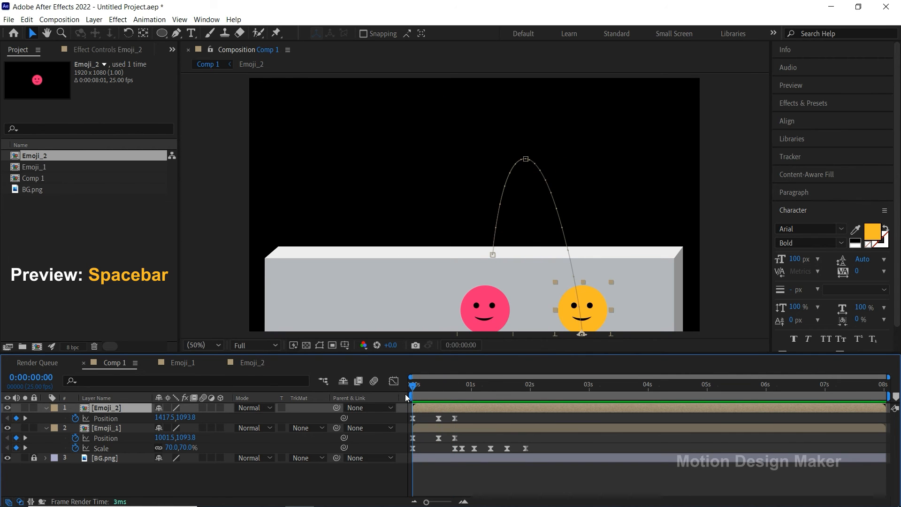
drag(595, 313, 538, 313)
key(space)
Step: At 0:00:00:11, move Emoji_2's jump peak to 1085.3, 344.3, smooth the motion path's handles, and preview the result
drag(414, 388, 436, 391)
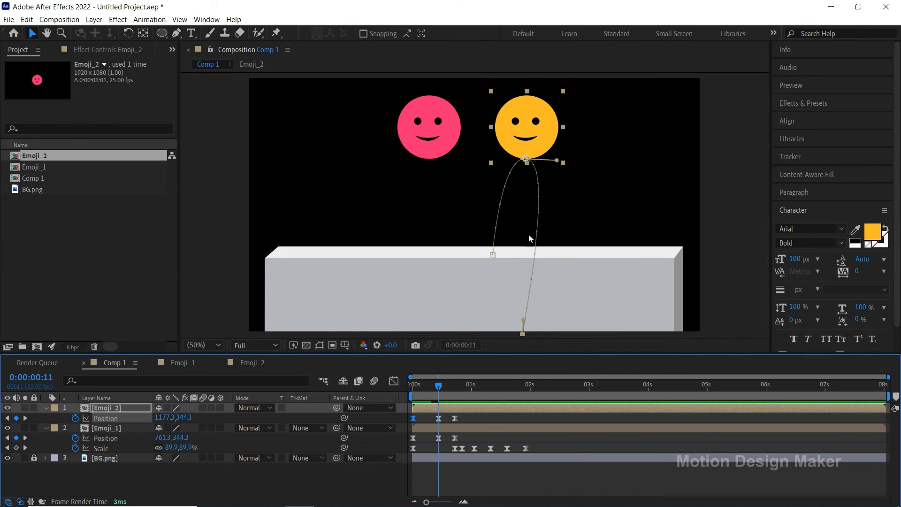
drag(544, 139, 523, 137)
drag(481, 159, 524, 156)
drag(495, 229, 494, 225)
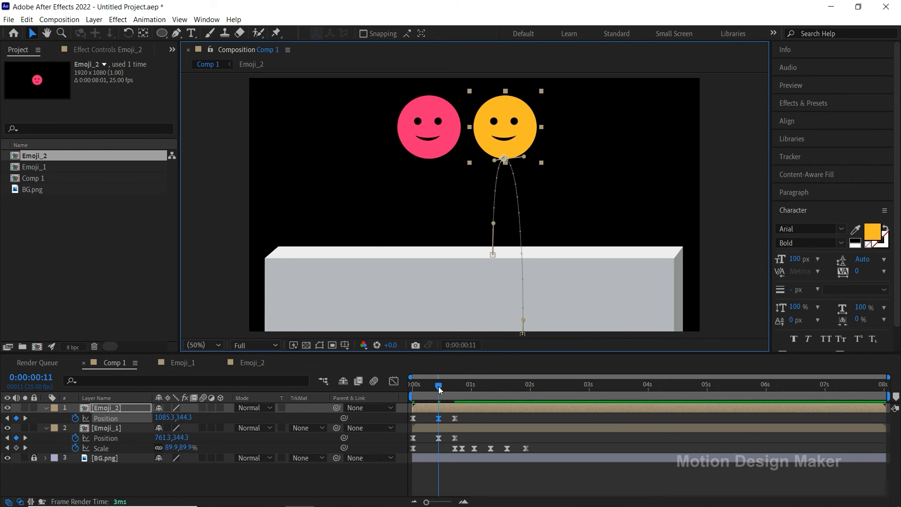
key(space)
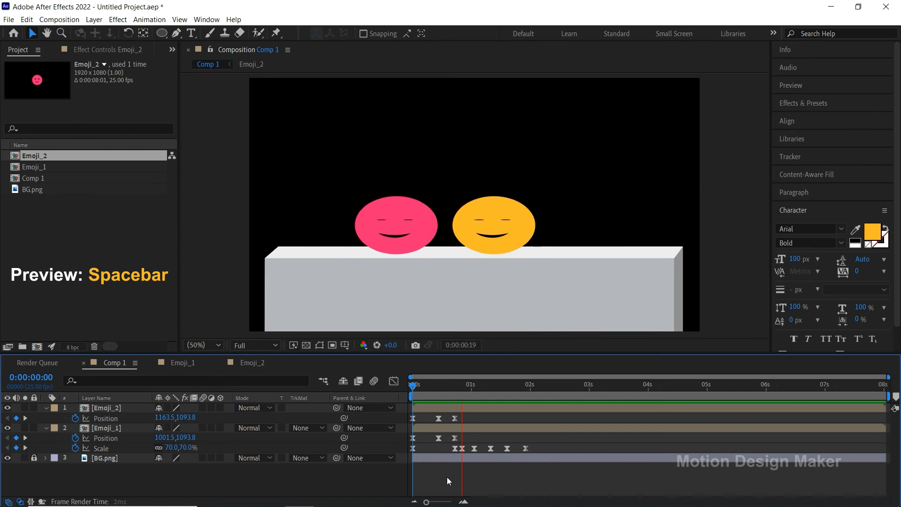
key(space)
Step: Duplicate the Emoji_2 layer in Comp 1
click(456, 407)
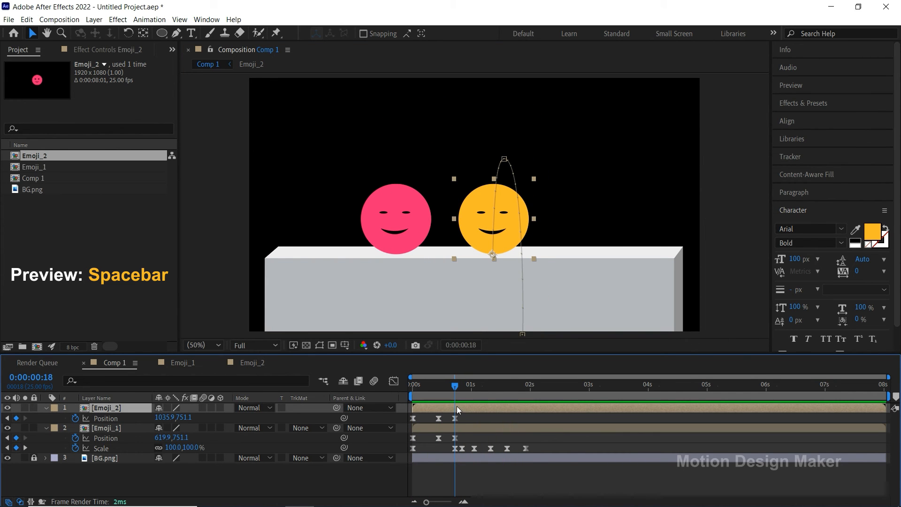
click(27, 19)
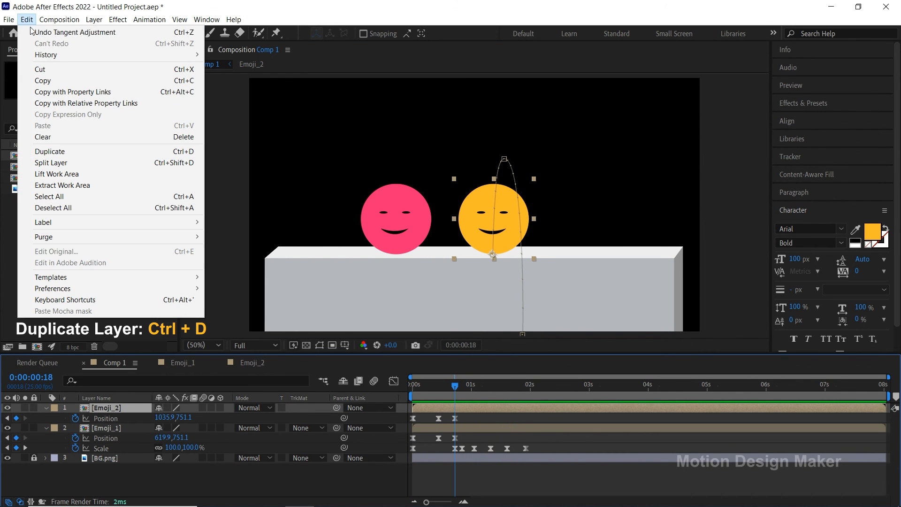
click(94, 148)
Step: Duplicate the Emoji_2 composition in the project and replace the top Emoji_2 layer's source with the copy
click(67, 158)
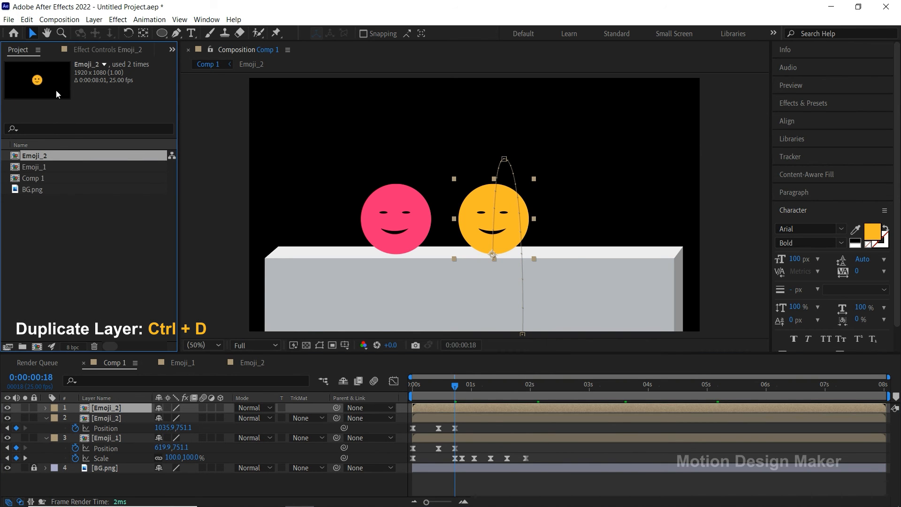
click(27, 20)
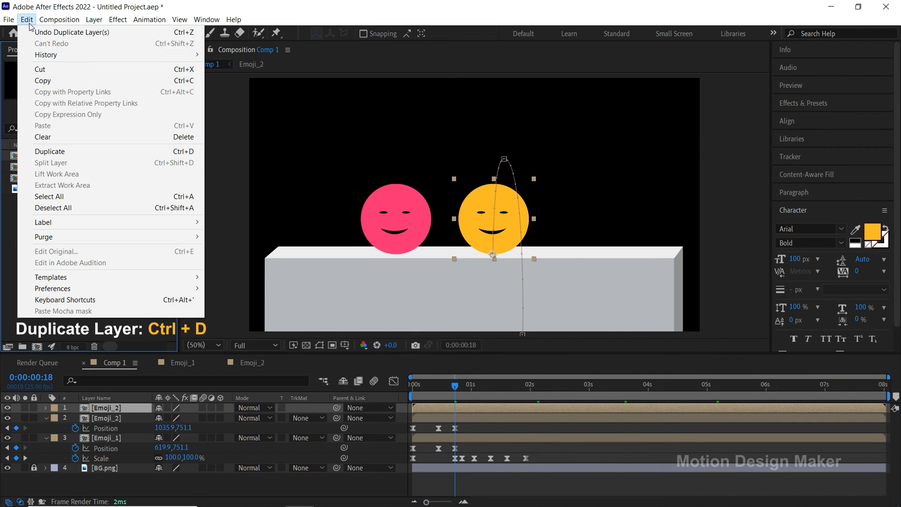
click(92, 151)
drag(69, 156, 111, 411)
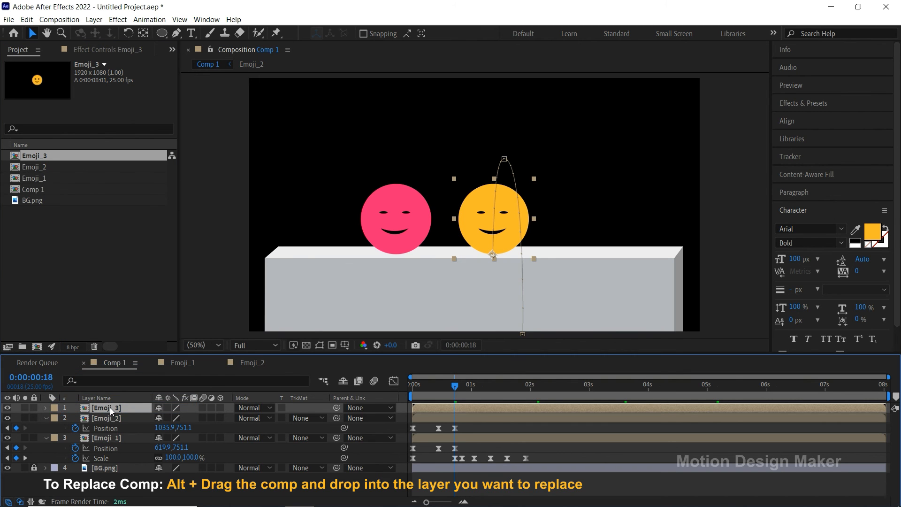
Step: Inside the Emoji_3 composition, change the Body layer's fill to blue 1D9CF5 and return to Comp 1
double_click(469, 407)
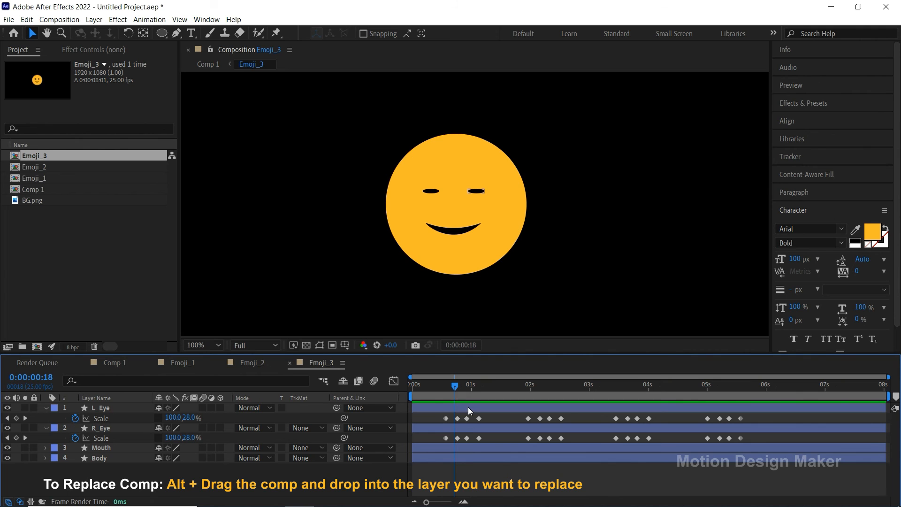
click(465, 458)
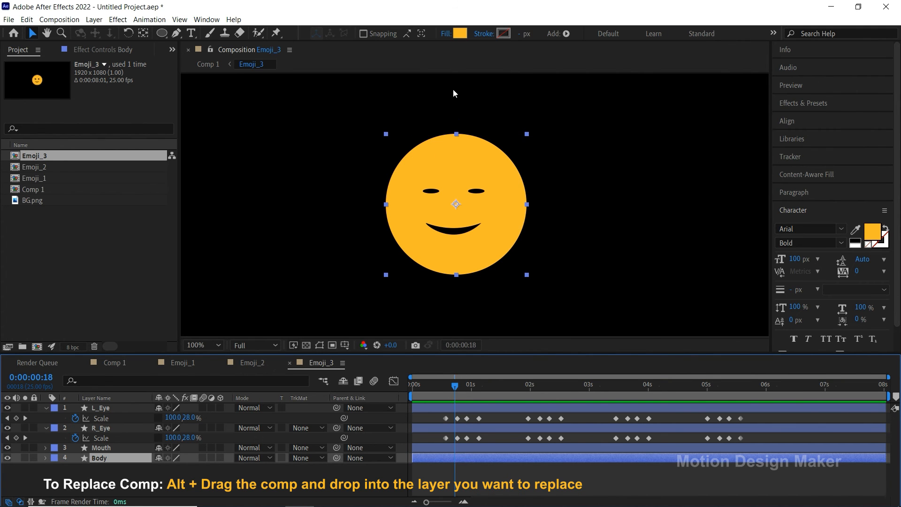
click(461, 36)
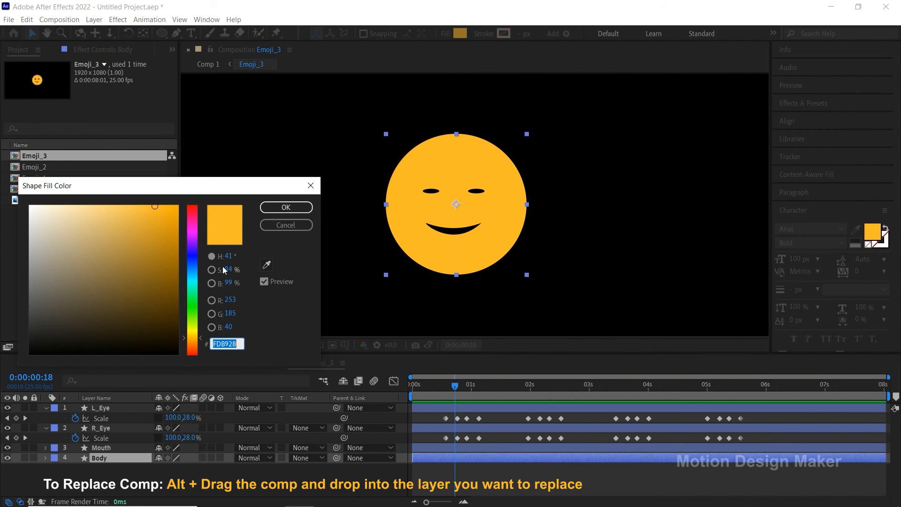
click(196, 269)
click(160, 211)
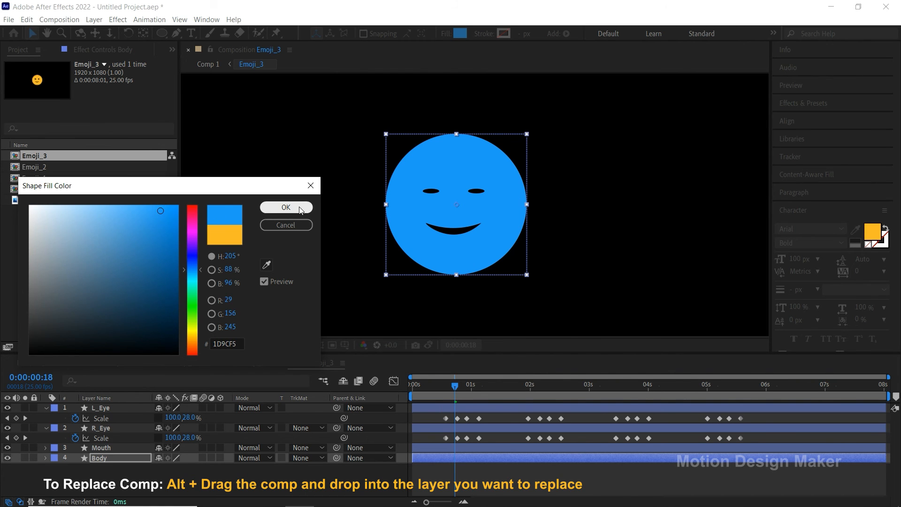
click(286, 207)
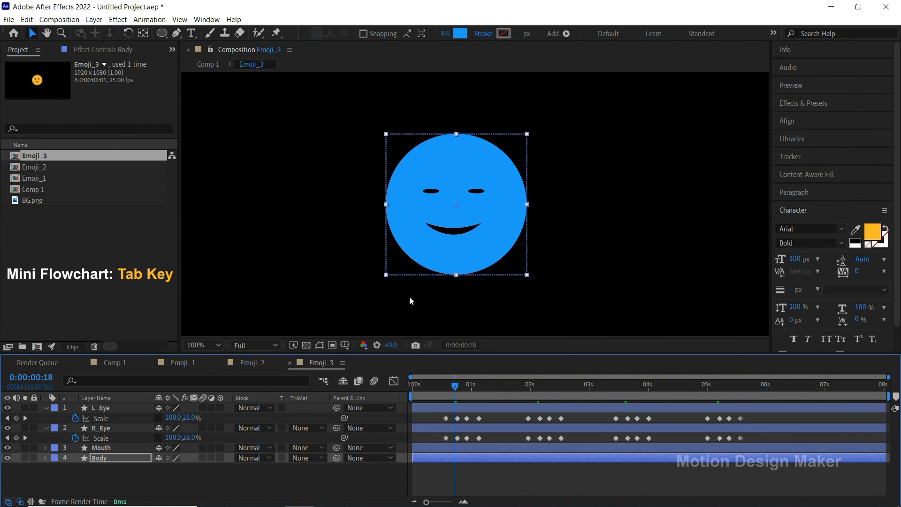
key(Tab)
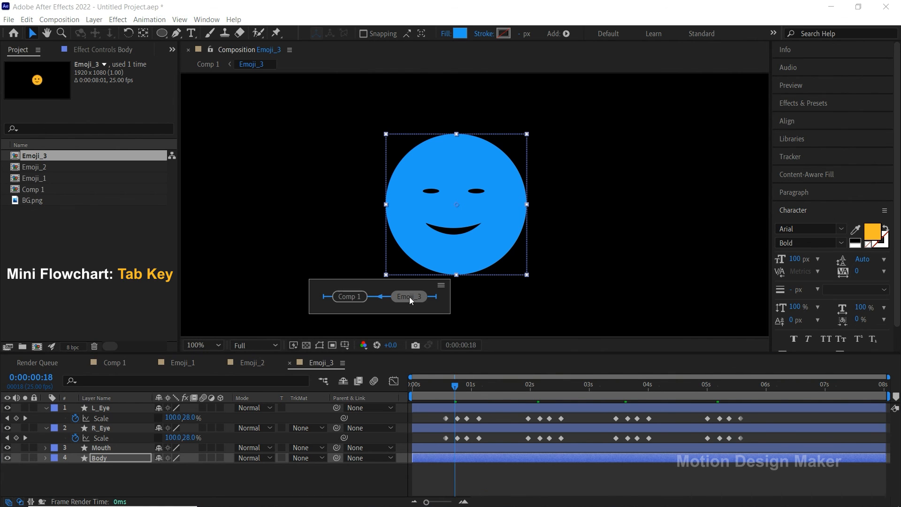
click(364, 298)
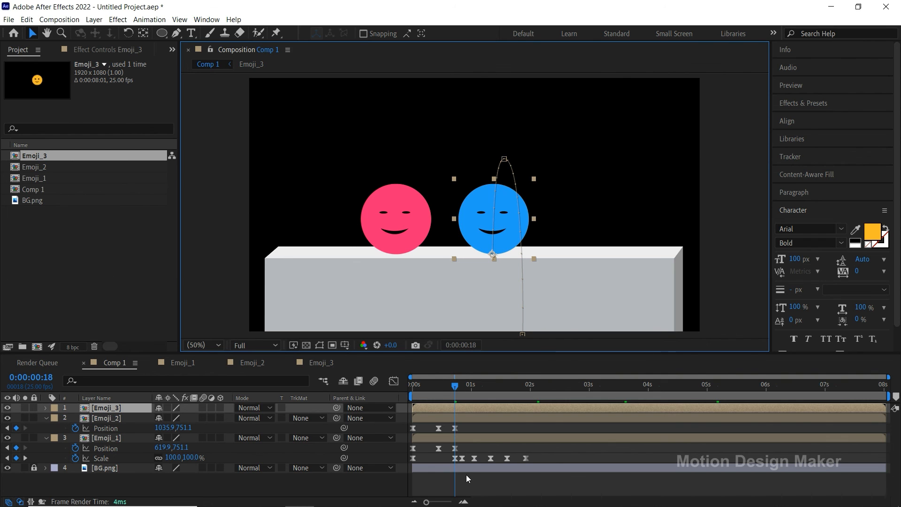
Step: Reveal Emoji_3's keyframes and shift its whole Position path beside the yellow emoji, so it rests at 1447.9, 751.1
click(458, 407)
key(u)
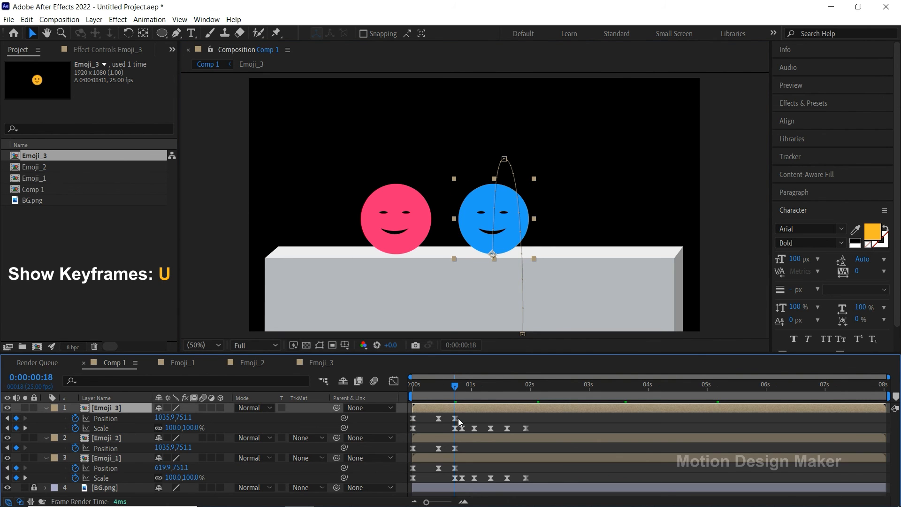
click(440, 425)
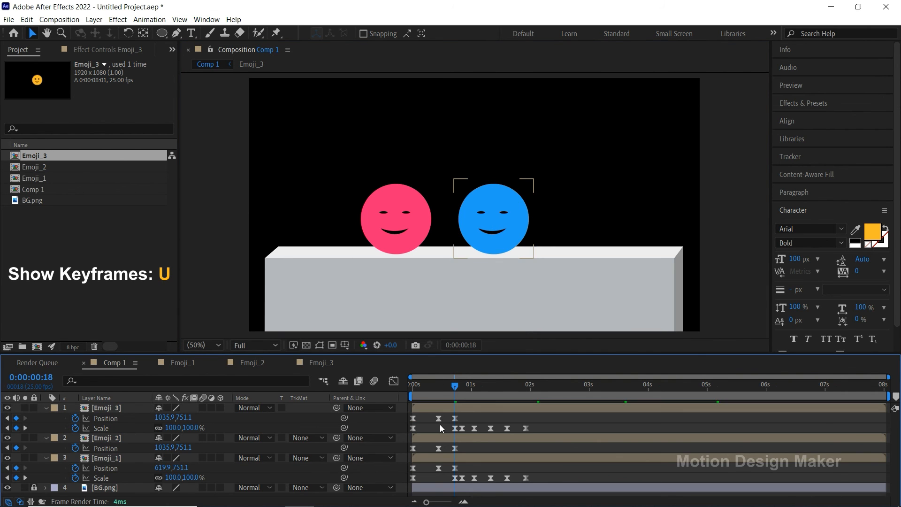
click(117, 418)
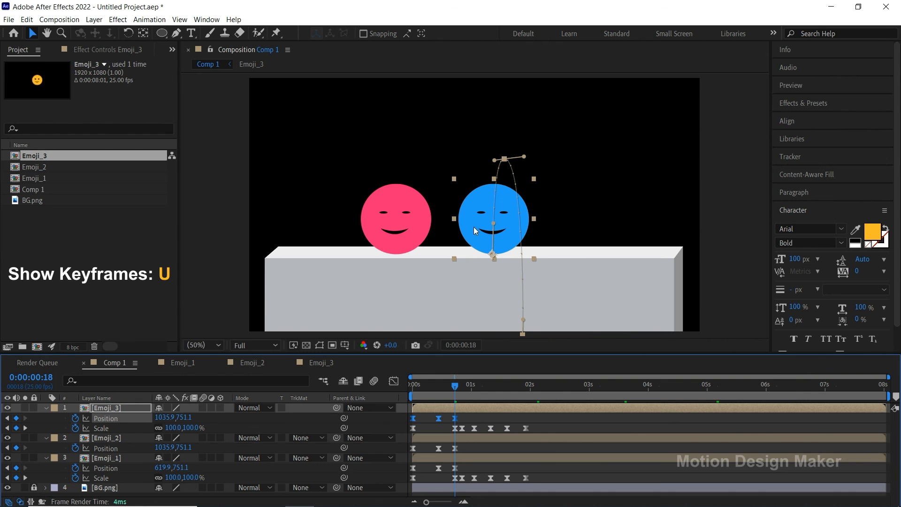
drag(468, 225, 566, 241)
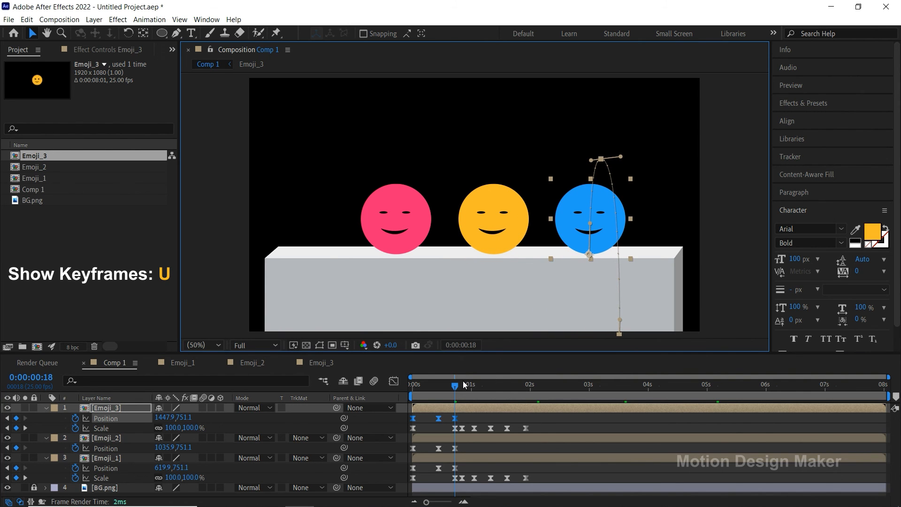
Step: At 0:00:00:00, move Emoji_3's starting Position closer to the yellow emoji, to 1335.5, 1093.8
drag(457, 387, 412, 405)
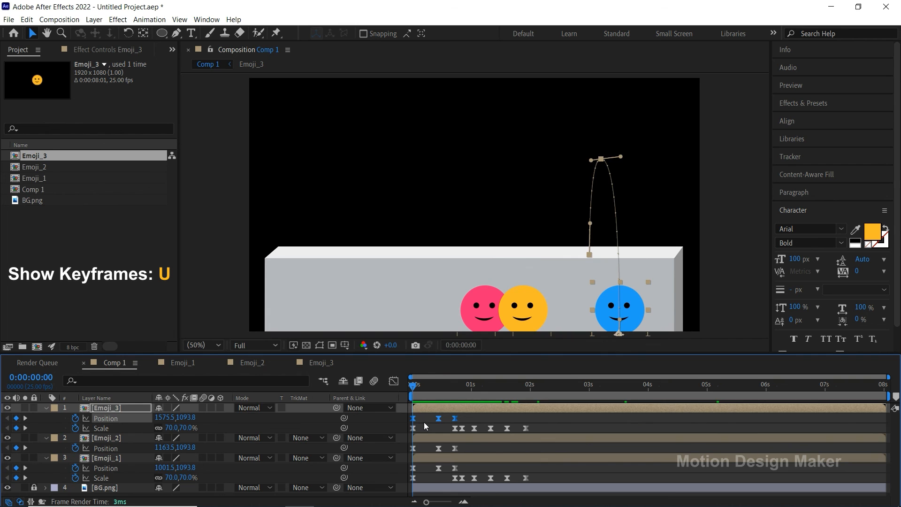
click(424, 421)
click(424, 408)
drag(629, 323, 577, 323)
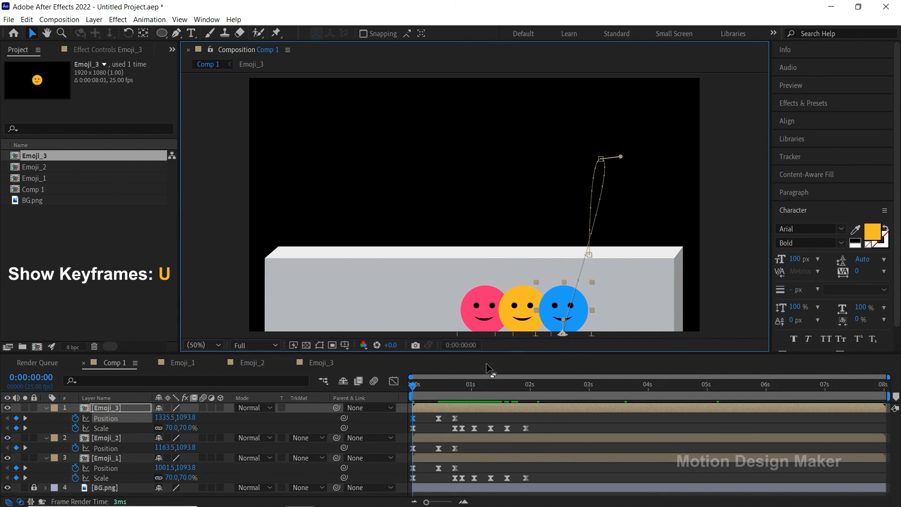
Step: At 0:00:00:11, move Emoji_3's jump peak to 1403.3, 344.3, smooth the motion path's handles, and preview all three jumps
drag(415, 386, 437, 399)
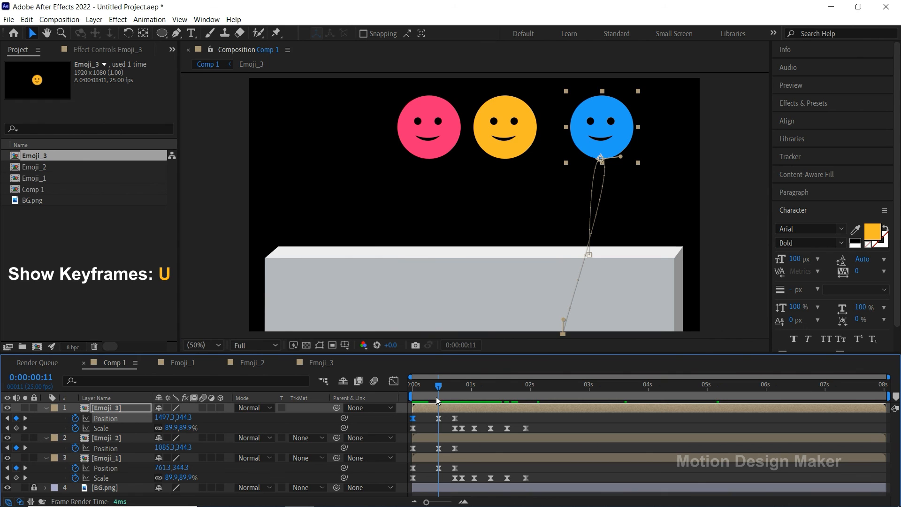
drag(624, 137, 560, 157)
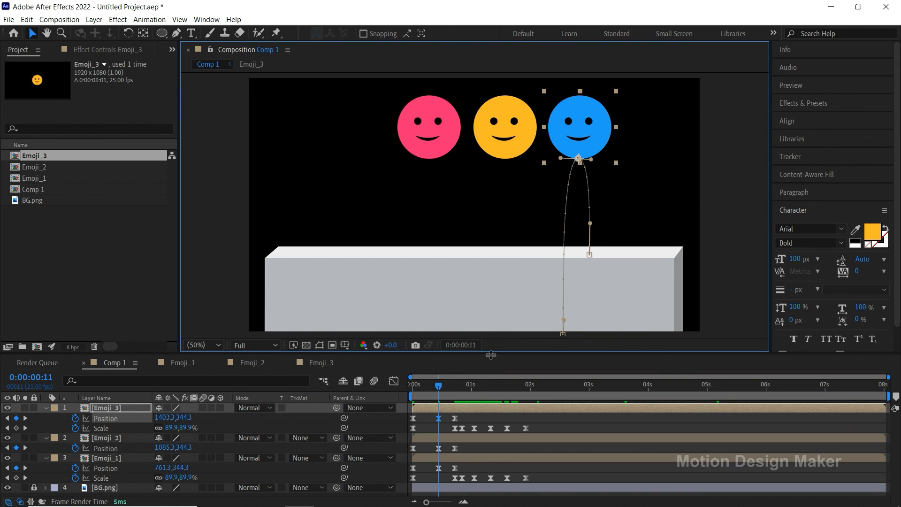
drag(439, 390, 399, 392)
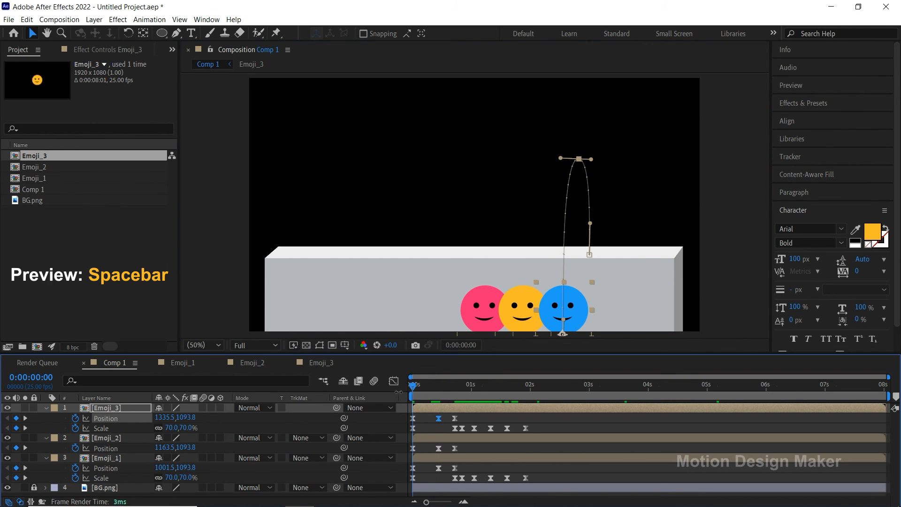
key(space)
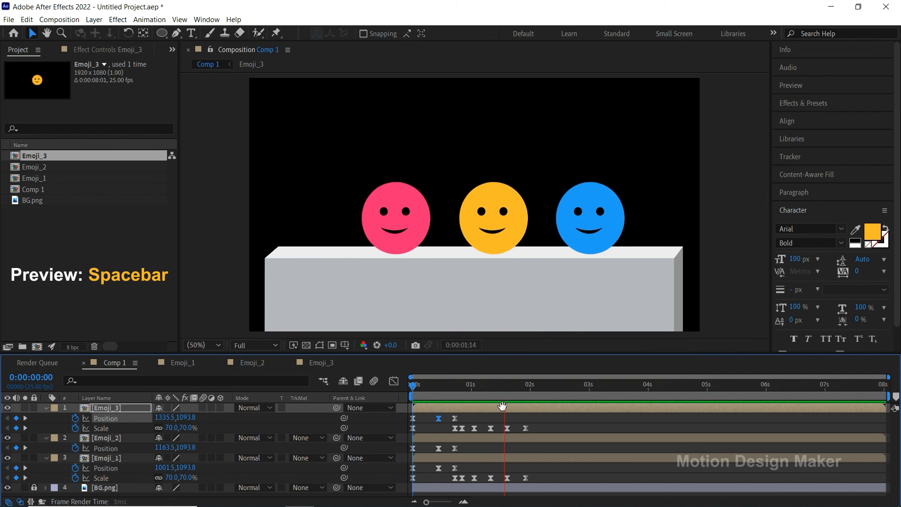
drag(460, 391, 407, 397)
key(space)
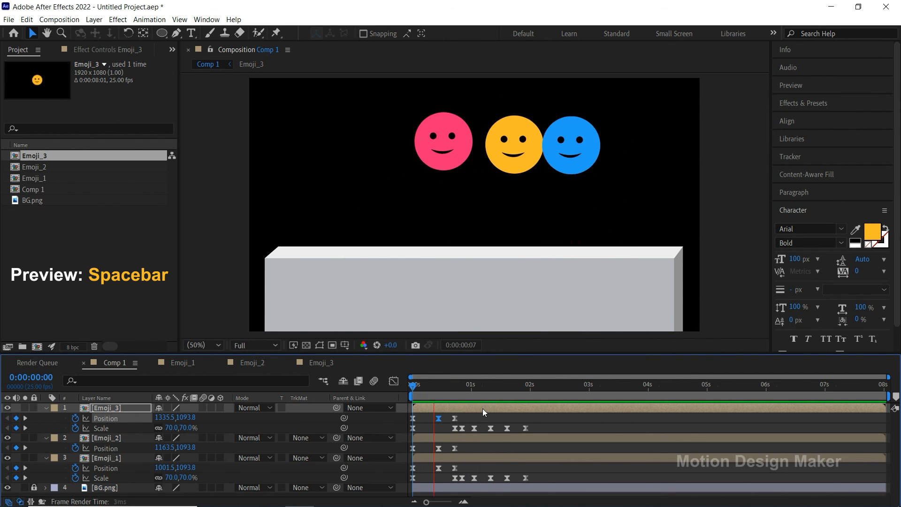
key(space)
Step: Stagger the jumps by starting the Emoji_1 layer at 0:00:00:06 and the Emoji_3 layer at 0:00:00:12
drag(485, 397, 428, 386)
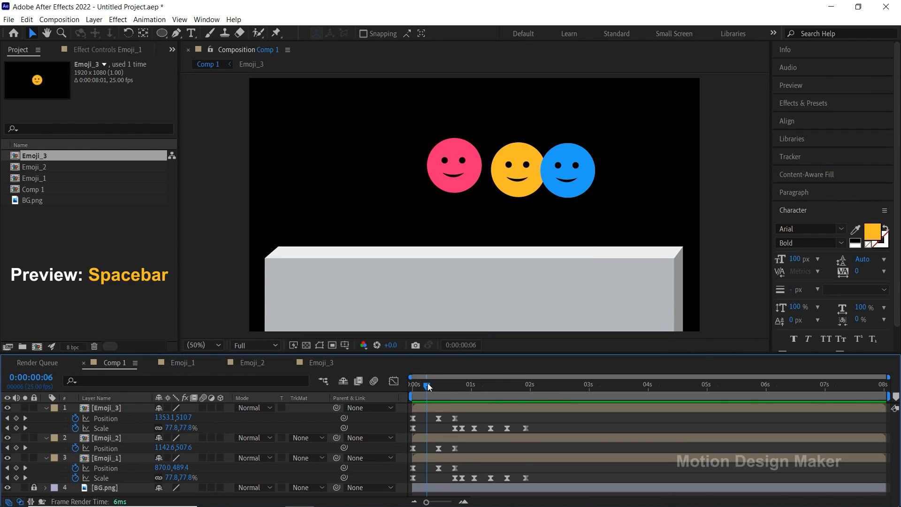
click(432, 458)
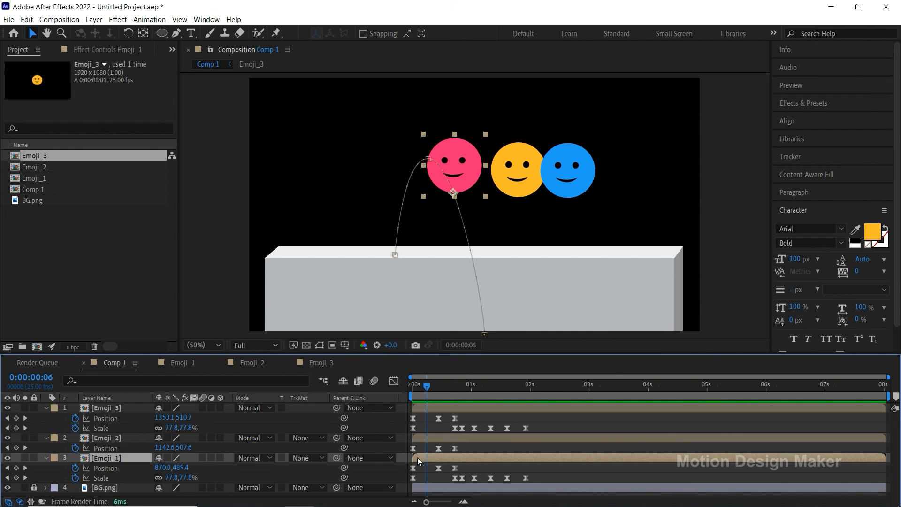
drag(418, 457, 431, 455)
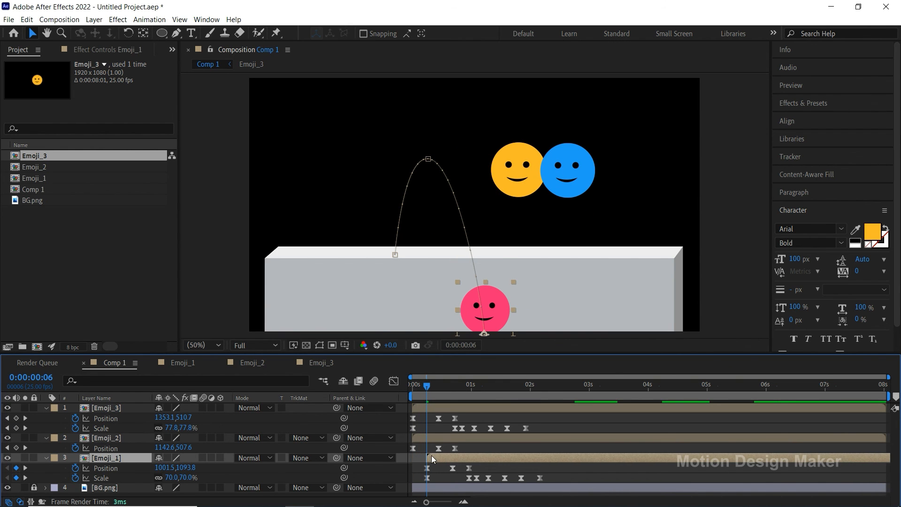
click(444, 407)
drag(427, 386, 449, 417)
click(450, 439)
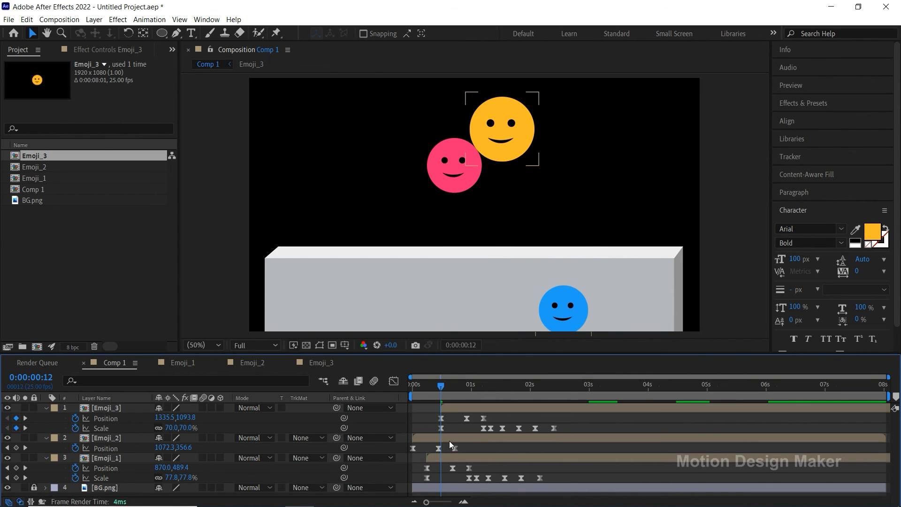
Step: Move the Emoji_2 layer to the top of the layer stack and preview the staggered jumps from the start
drag(118, 441, 125, 408)
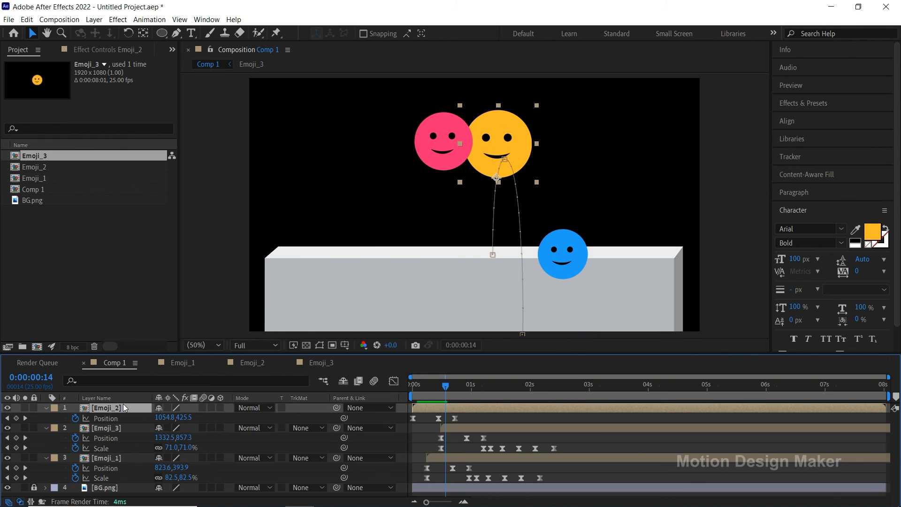
drag(445, 386, 429, 388)
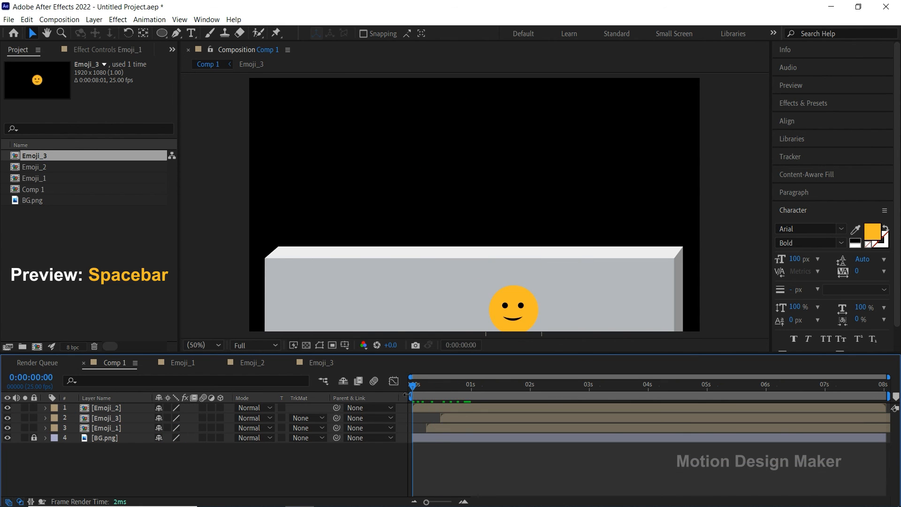
key(space)
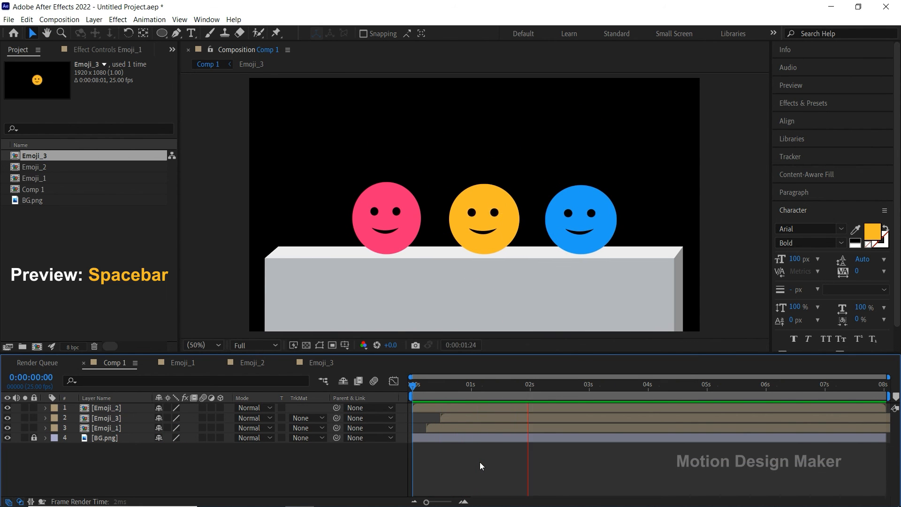
key(space)
Step: Unlock the BG.png layer and split it at 0:00:00:17
drag(620, 387, 452, 409)
click(234, 447)
click(34, 437)
click(108, 439)
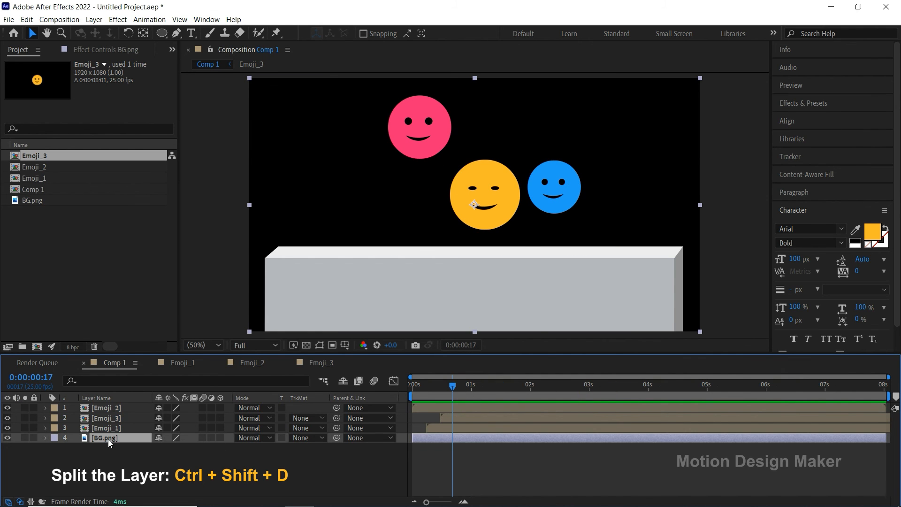
key(ctrl+shift+d)
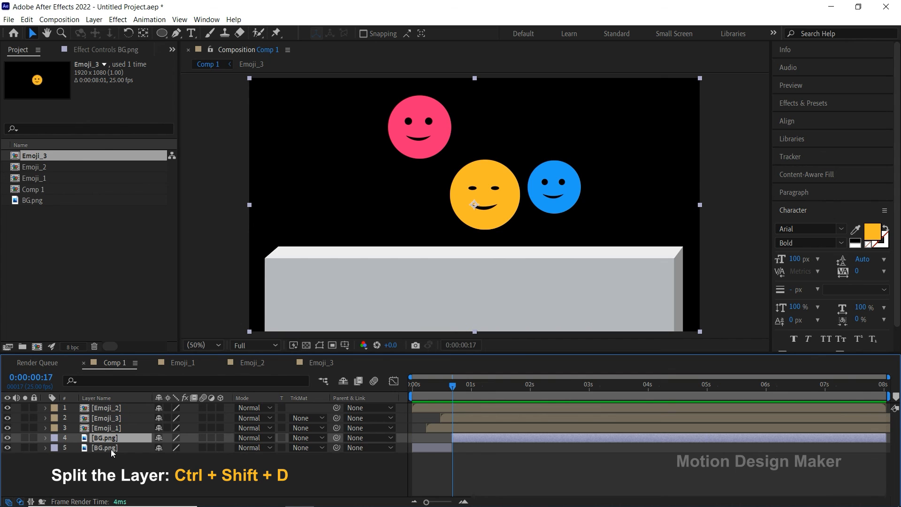
Step: Move the first BG.png segment above all emoji layers and preview the emojis rising from behind the block
click(7, 437)
drag(101, 446, 109, 407)
drag(449, 390, 399, 394)
click(460, 462)
key(space)
key(space)
Step: Set the end of Comp 1's work area to 0:00:04:17
click(588, 388)
drag(594, 389, 687, 409)
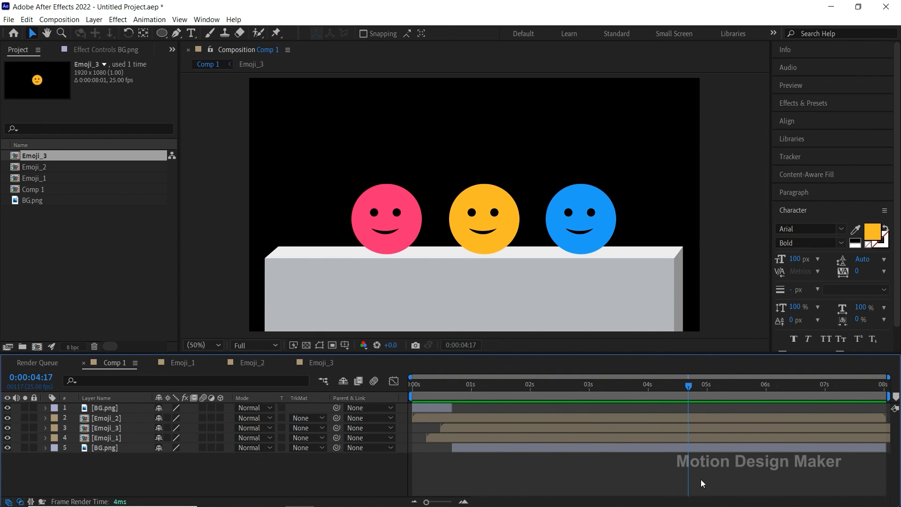
key(KP_Multiply)
key(n)
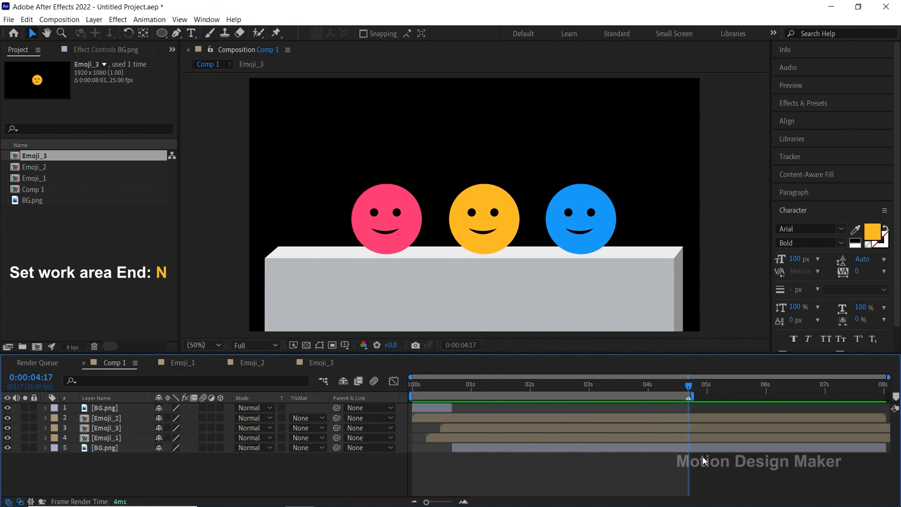
Step: Enlarge the composition viewer and preview the finished animation from the start
drag(518, 355, 517, 398)
key(space)
key(space)
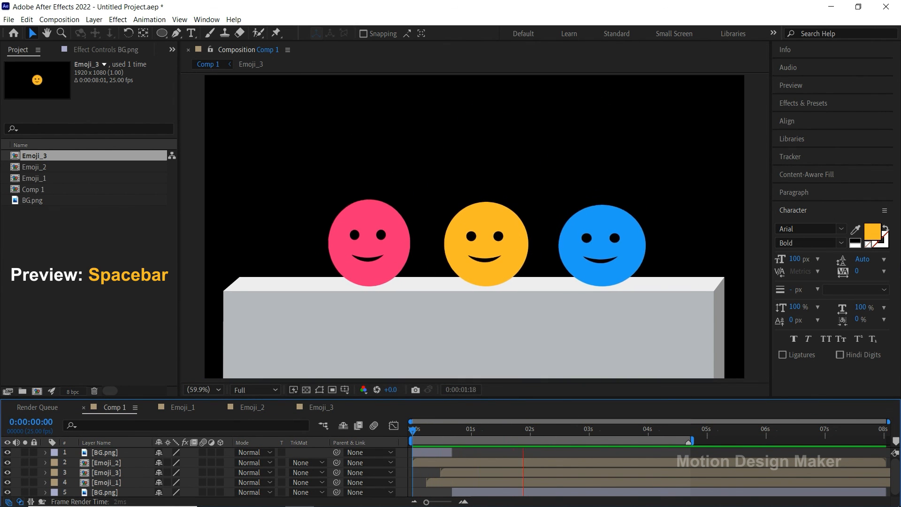